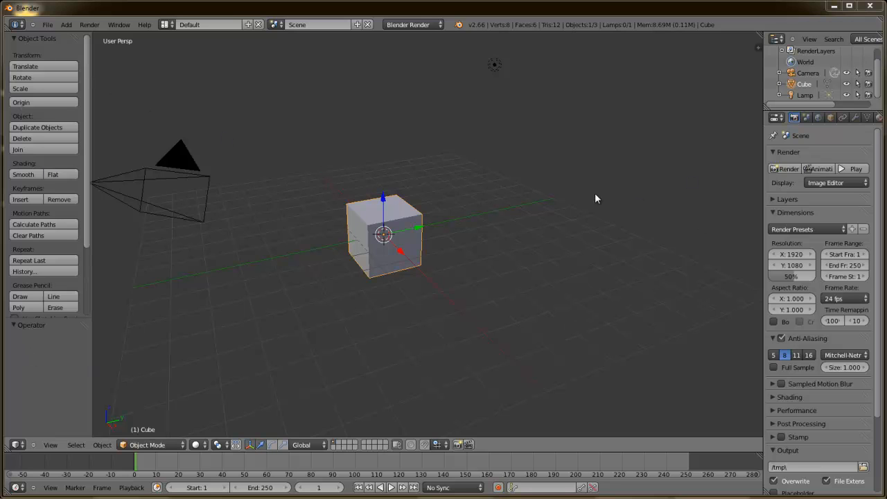
Show and hide the 3D view's properties region and tool shelf to examine how they overlay the scene
{"action": "left_click", "coordinate": [602, 22]}
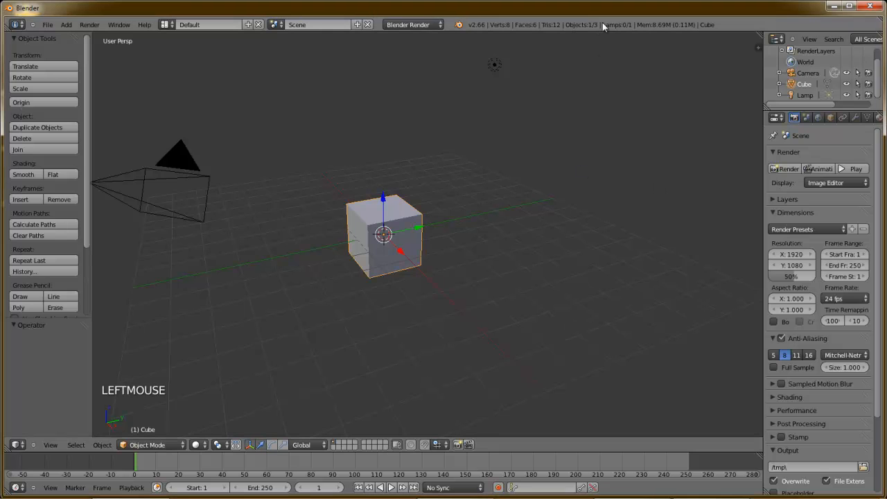
{"action": "key", "text": "n"}
{"action": "key", "text": "n"}
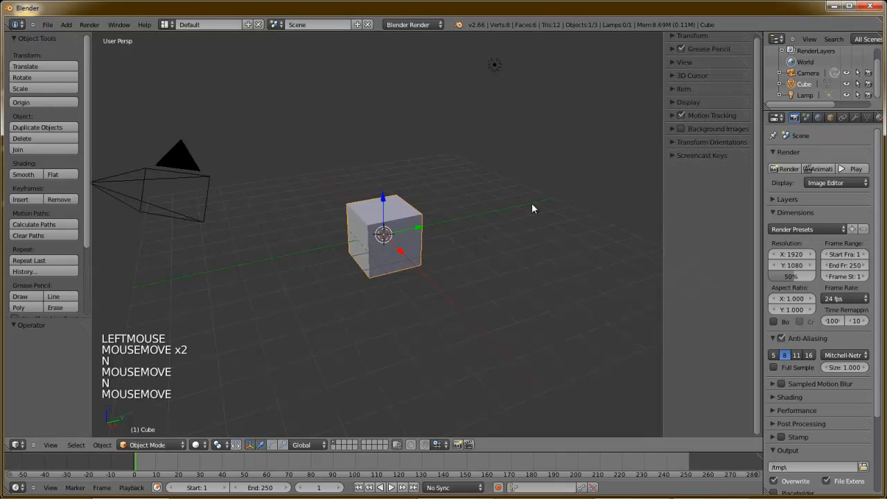
{"action": "key", "text": "t"}
{"action": "key", "text": "t"}
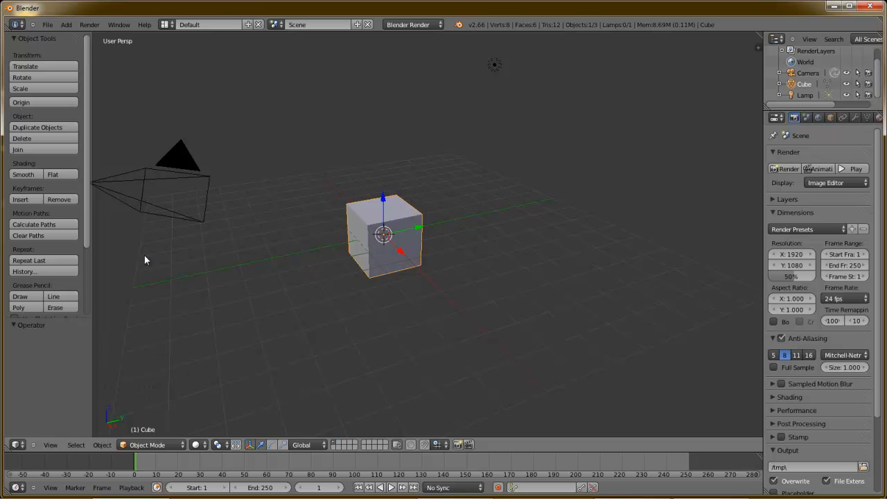
{"action": "middle_click_drag", "start_coordinate": [189, 320], "coordinate": [42, 321], "text": "shift"}
{"action": "middle_click_drag", "start_coordinate": [315, 335], "coordinate": [481, 328], "text": "shift"}
{"action": "key", "text": "t"}
{"action": "key", "text": "t"}
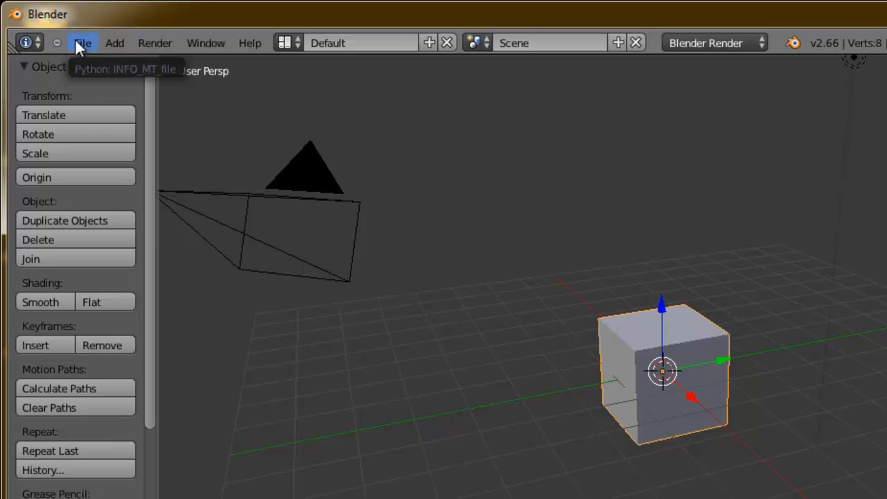
Turn Region Overlap off and back on in the System user preferences, and close the preferences
{"action": "left_click", "coordinate": [79, 44]}
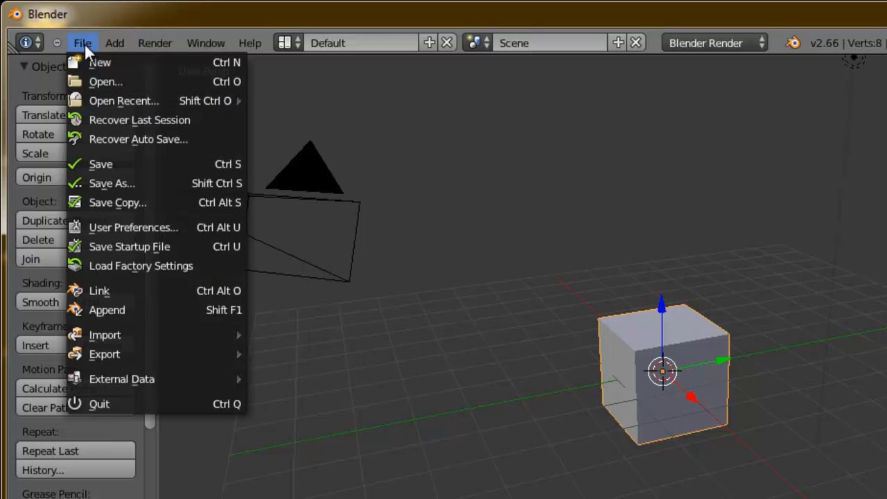
{"action": "left_click", "coordinate": [134, 228]}
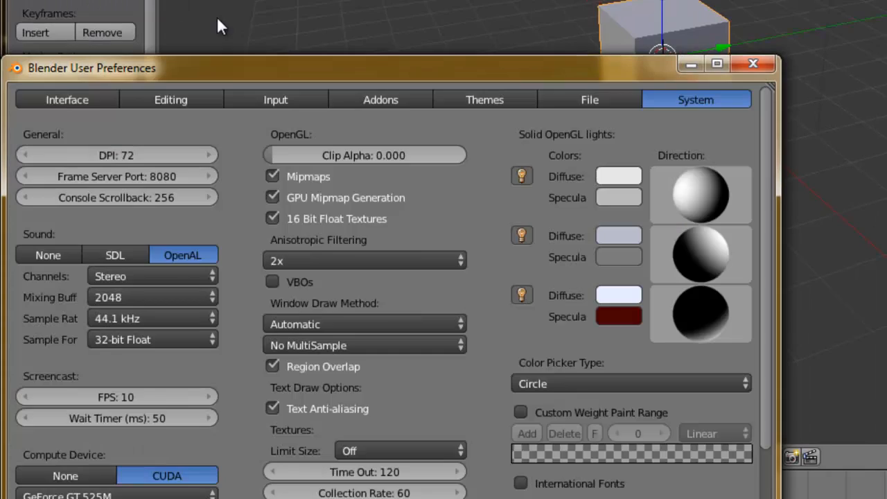
{"action": "left_click_drag", "start_coordinate": [275, 22], "coordinate": [547, 2]}
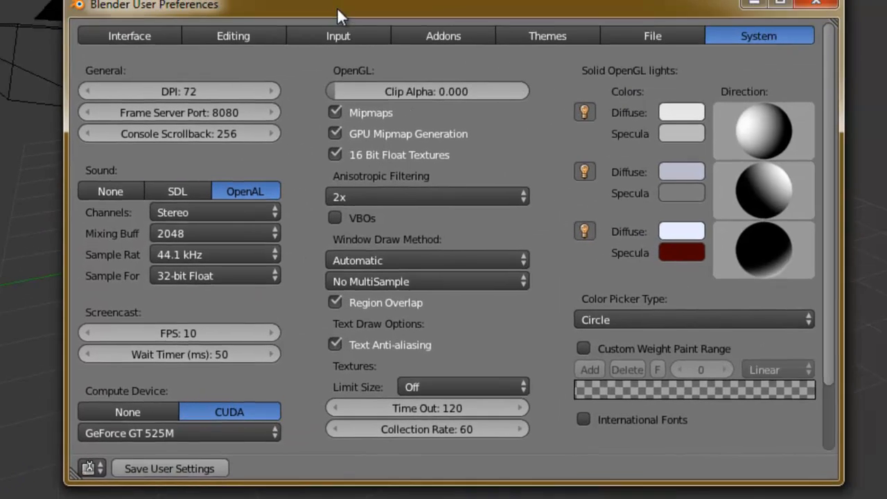
{"action": "left_click", "coordinate": [431, 43]}
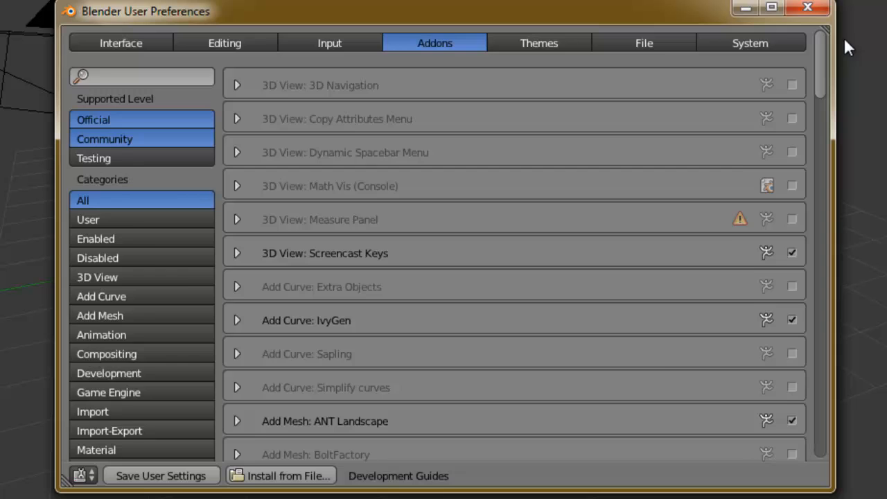
{"action": "left_click", "coordinate": [755, 43]}
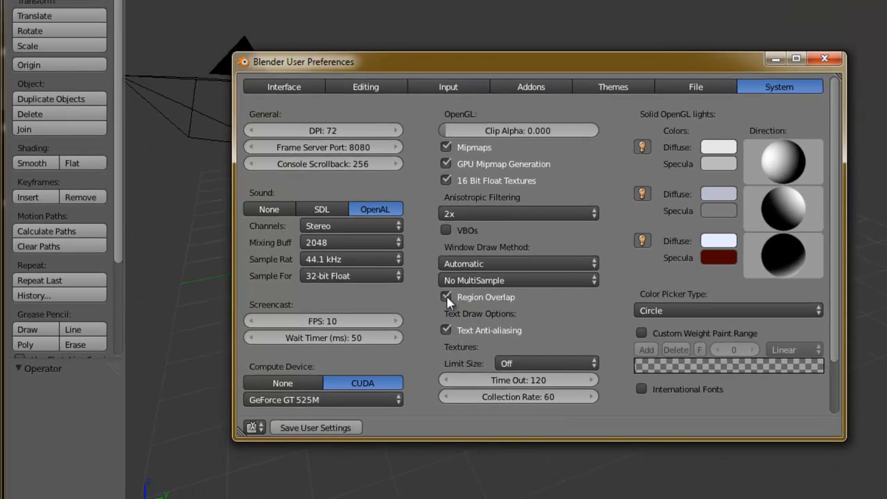
{"action": "left_click", "coordinate": [447, 296]}
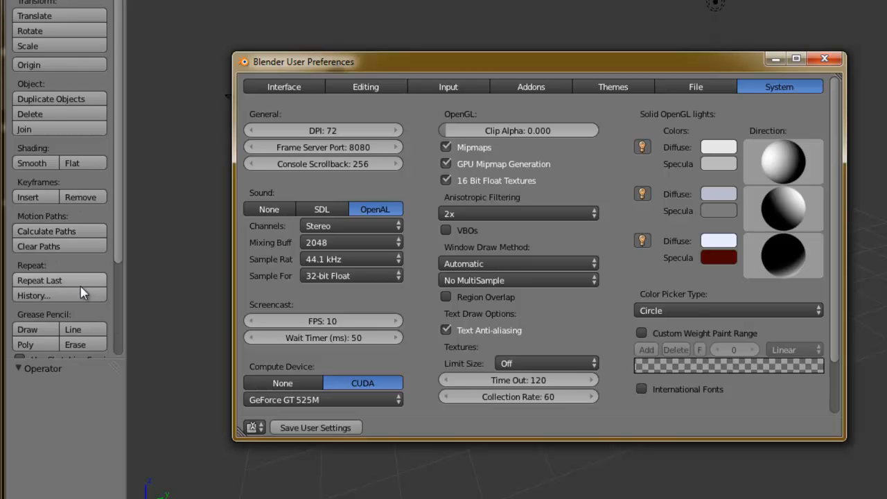
{"action": "left_click", "coordinate": [446, 296]}
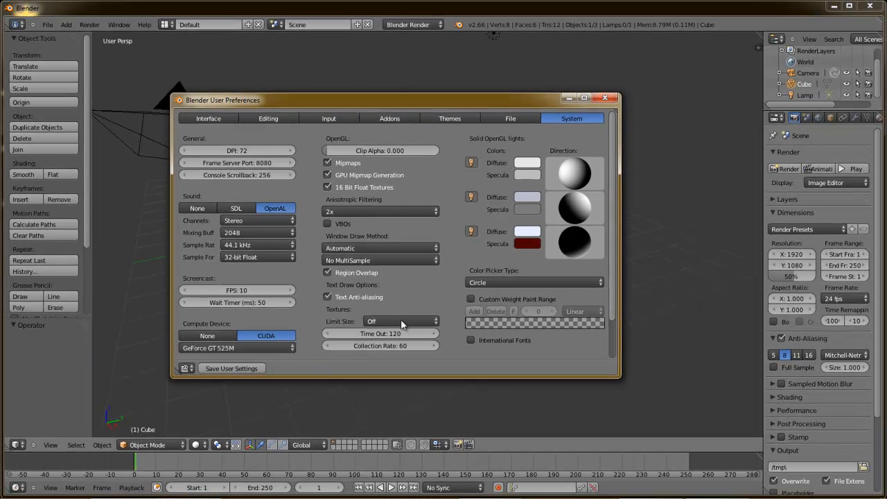
{"action": "left_click", "coordinate": [603, 99]}
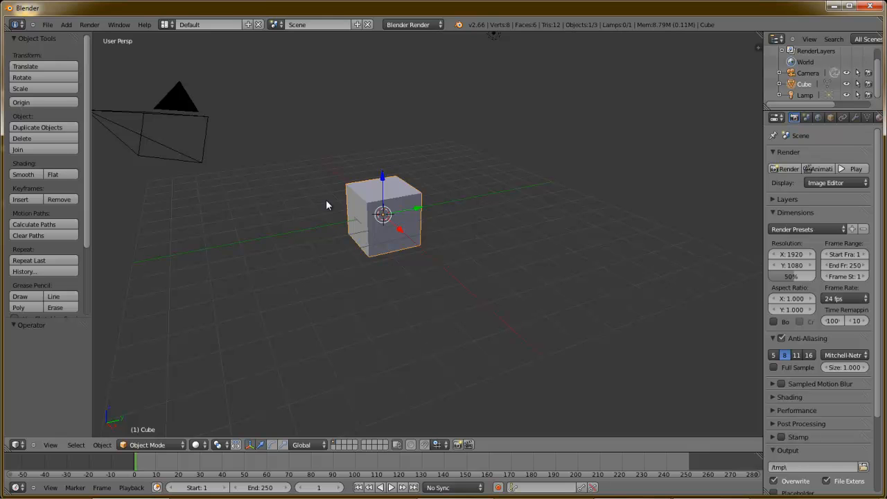
Select the lamp above the cube in the 3D view
{"action": "middle_click_drag", "start_coordinate": [317, 228], "coordinate": [402, 202]}
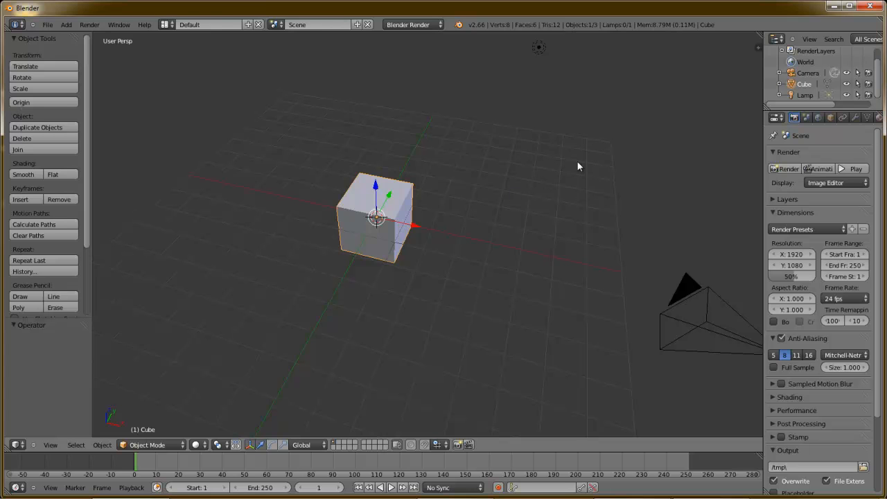
{"action": "middle_click_drag", "start_coordinate": [441, 305], "coordinate": [413, 244]}
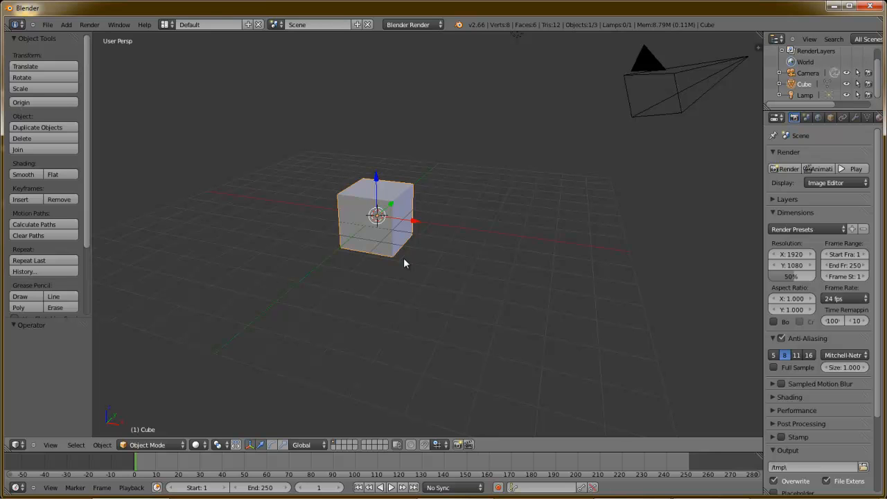
{"action": "middle_click_drag", "start_coordinate": [502, 249], "coordinate": [551, 278]}
{"action": "scroll", "coordinate": [545, 274], "scroll_direction": "down", "scroll_amount": 1}
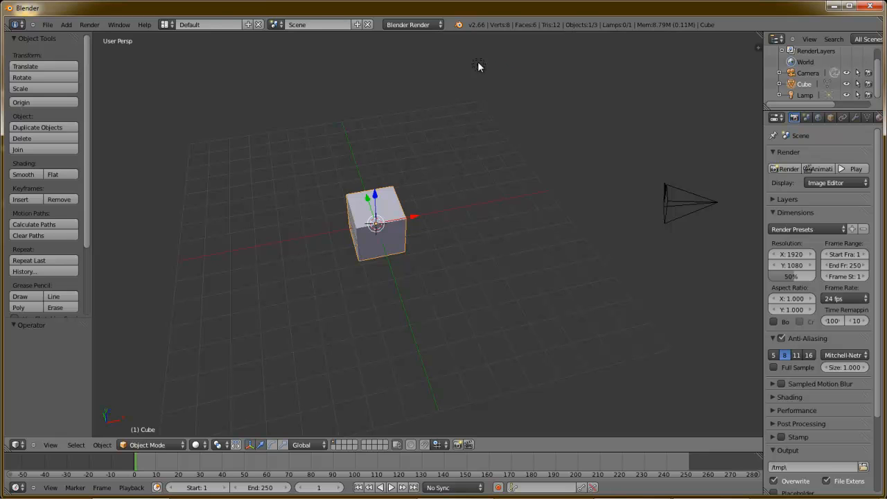
{"action": "right_click", "coordinate": [479, 64]}
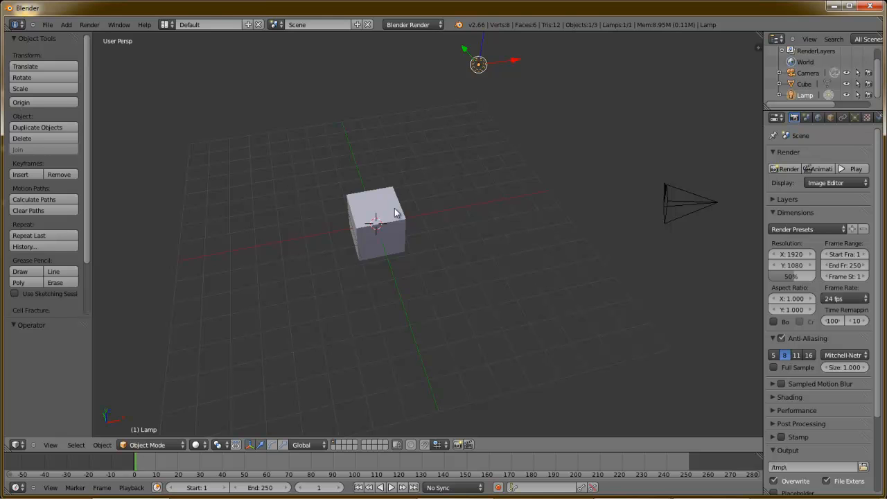
Render the default scene from the camera view with the Blender Render engine, and close the render result
{"action": "middle_click_drag", "start_coordinate": [405, 280], "coordinate": [347, 269]}
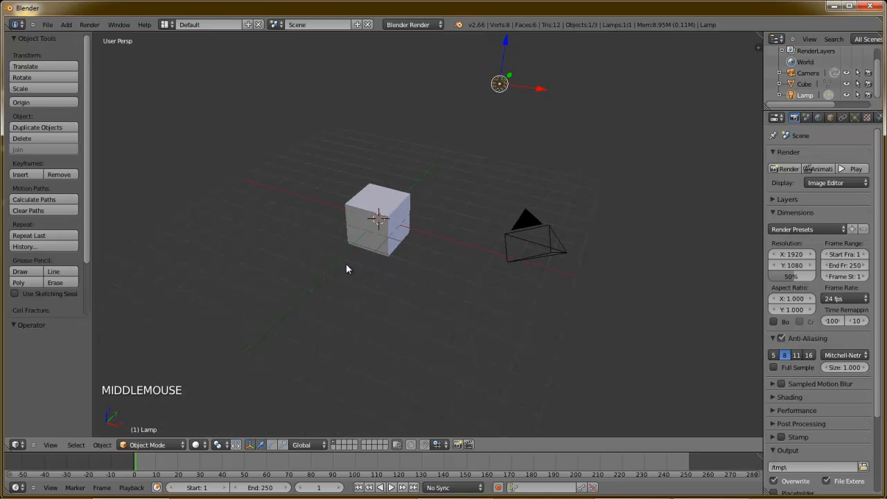
{"action": "key", "text": "KP_0"}
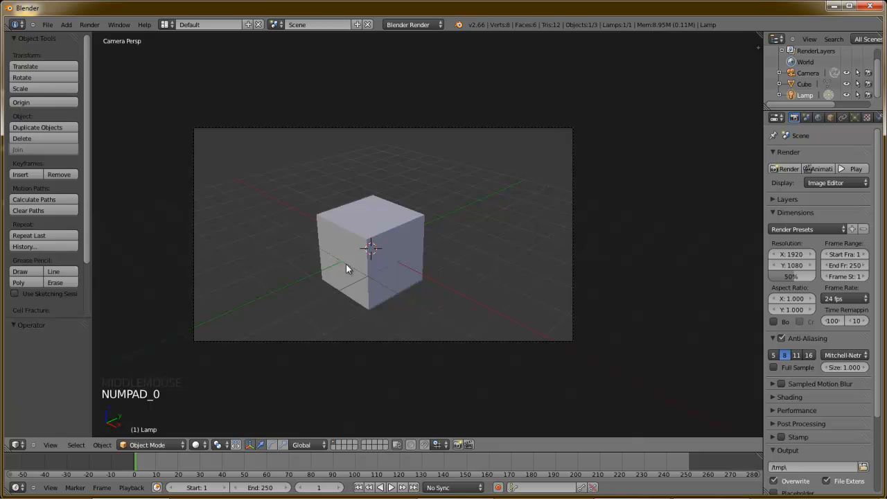
{"action": "key", "text": "F12"}
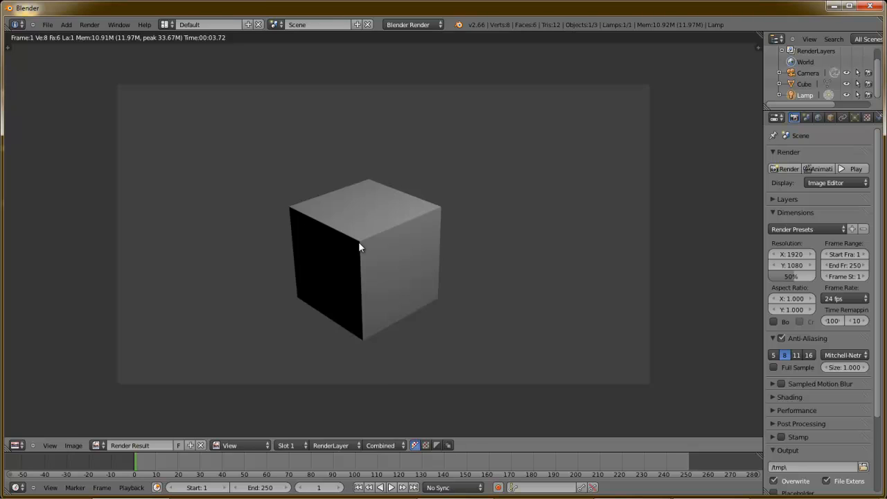
{"action": "key", "text": "Escape"}
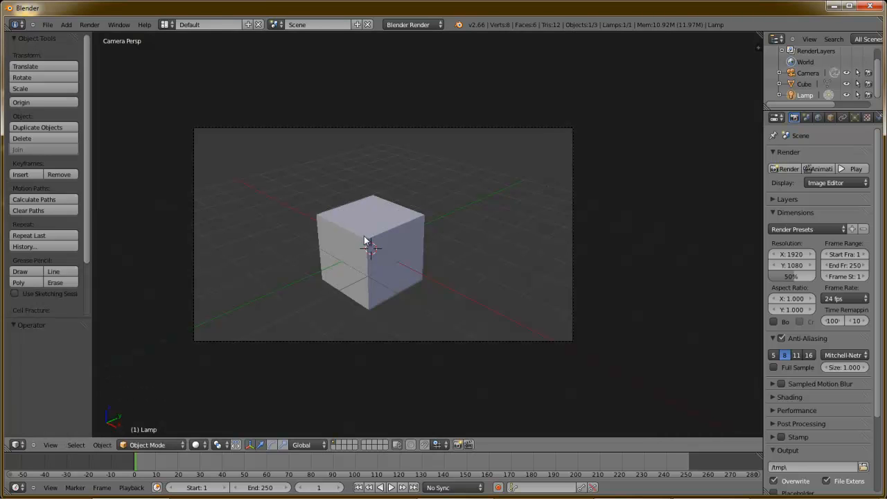
Switch the scene's render engine to Cycles Render
{"action": "middle_click_drag", "start_coordinate": [346, 208], "coordinate": [390, 221]}
{"action": "scroll", "coordinate": [390, 225], "scroll_direction": "down", "scroll_amount": 1}
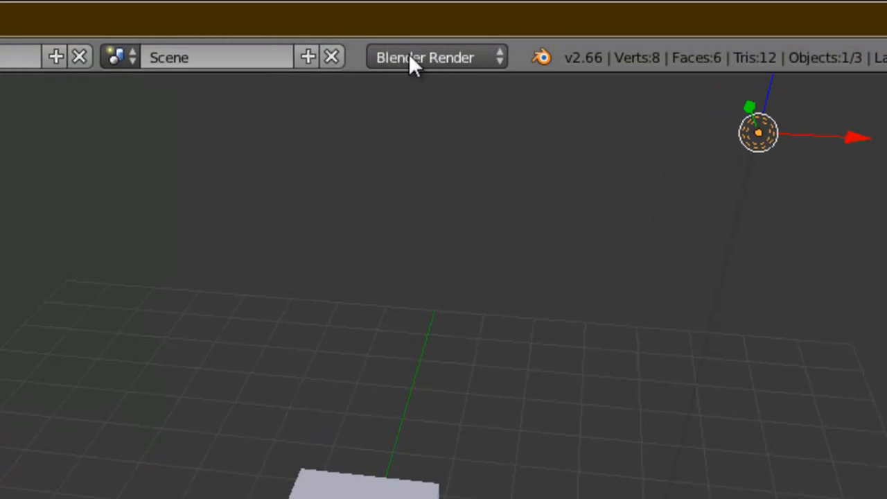
{"action": "left_click", "coordinate": [470, 57]}
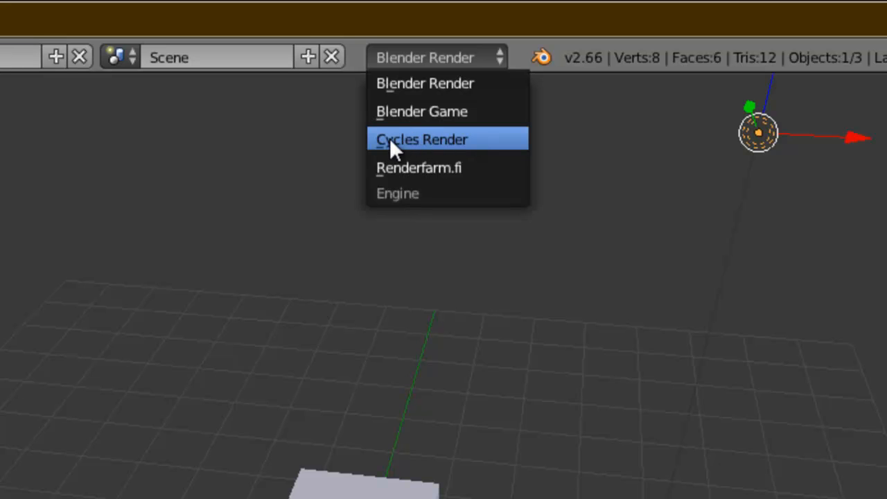
{"action": "left_click", "coordinate": [430, 140]}
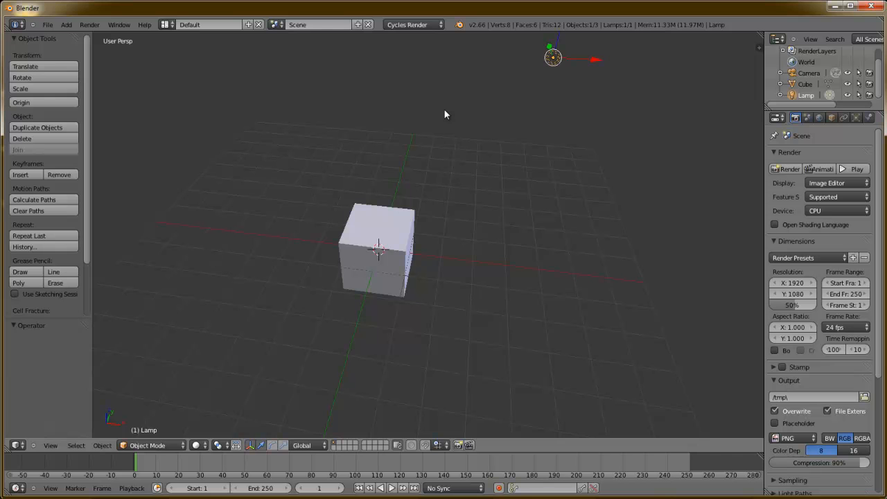
Switch the engine to Blender Render and back to Cycles Render to compare their render settings
{"action": "left_click", "coordinate": [410, 25]}
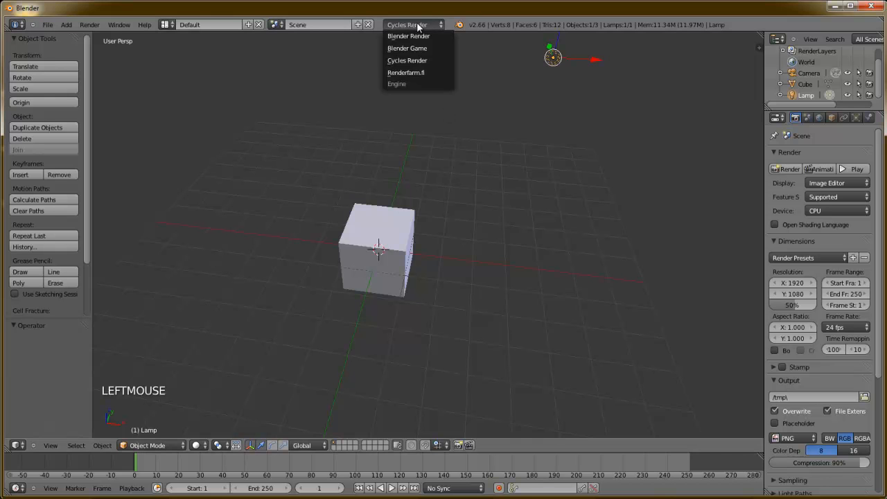
{"action": "left_click", "coordinate": [413, 38]}
{"action": "left_click", "coordinate": [414, 27]}
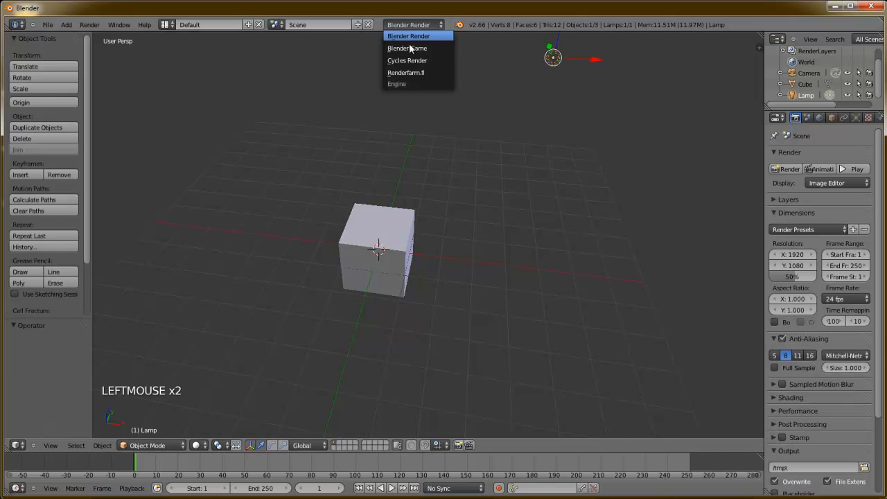
{"action": "left_click", "coordinate": [409, 61]}
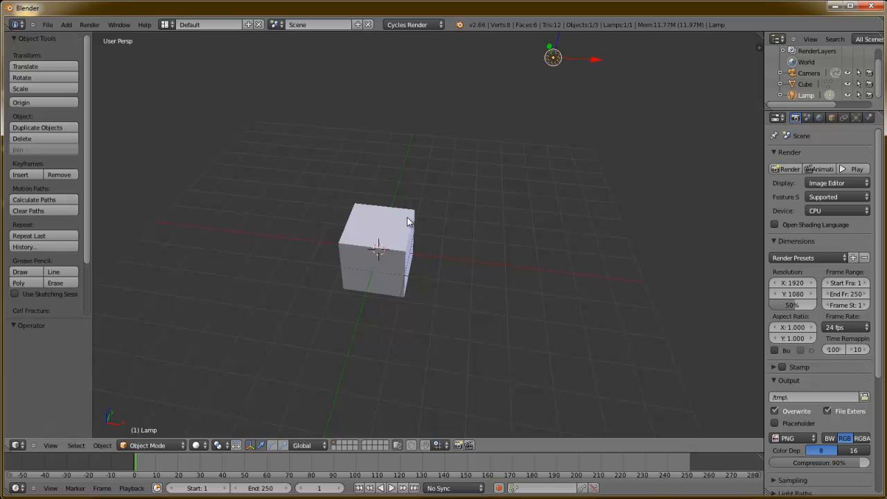
Select the cube, widen the properties editor and show the cube's material settings
{"action": "right_click", "coordinate": [368, 241]}
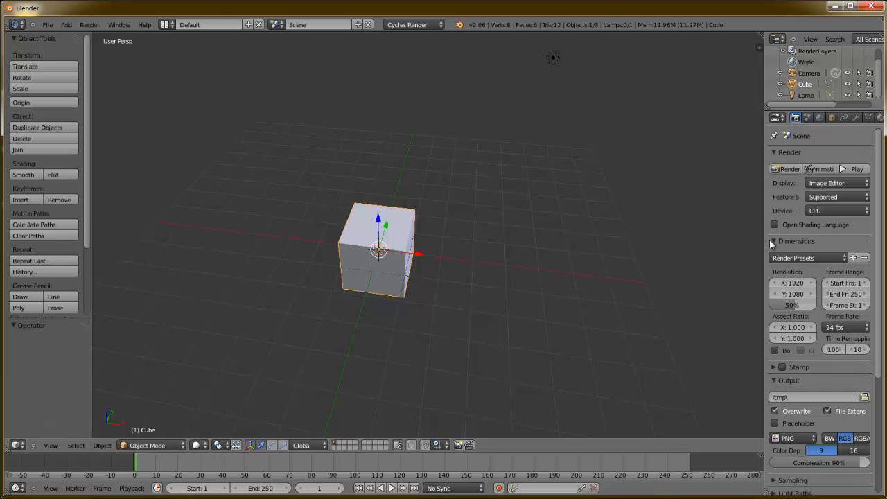
{"action": "left_click_drag", "start_coordinate": [766, 239], "coordinate": [724, 245]}
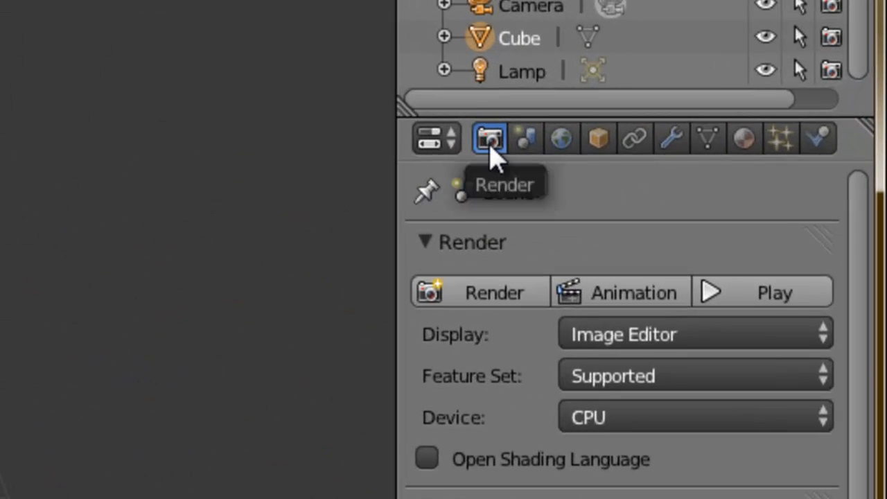
{"action": "left_click", "coordinate": [749, 139]}
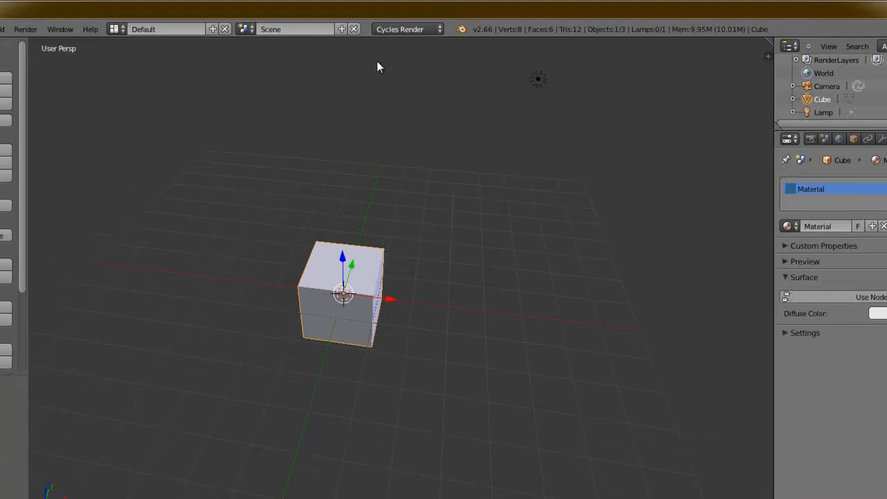
Change the engine to Blender Render and return to Cycles Render to compare the cube's material settings
{"action": "left_click", "coordinate": [403, 25]}
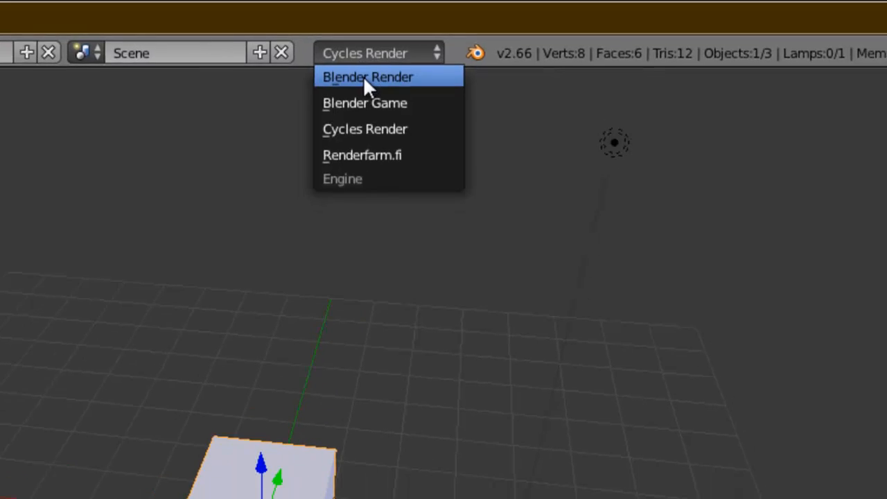
{"action": "left_click", "coordinate": [362, 82]}
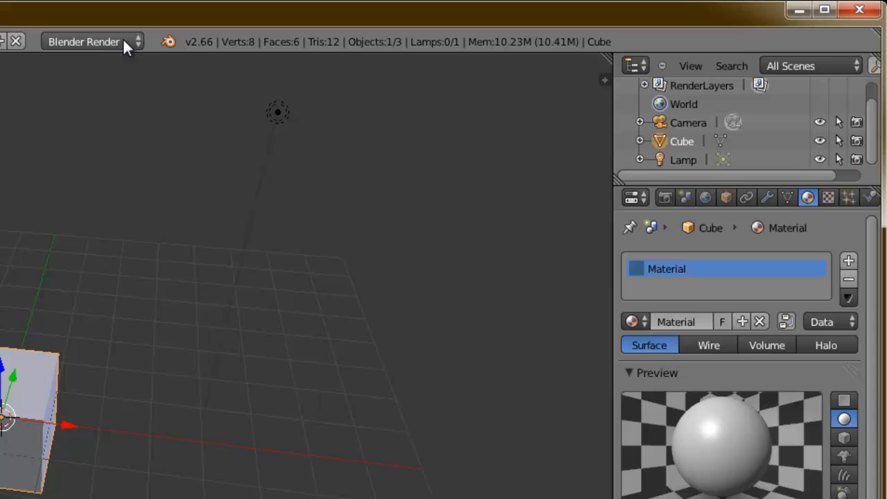
{"action": "left_click", "coordinate": [123, 42]}
{"action": "left_click", "coordinate": [119, 102]}
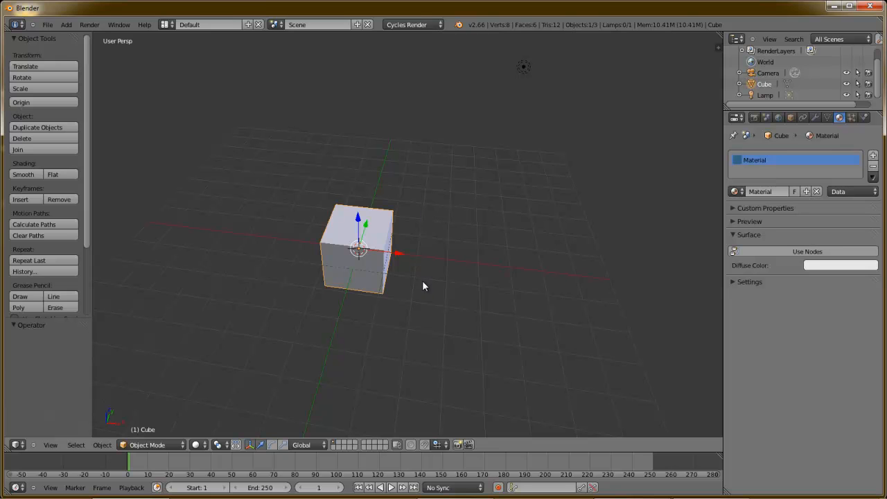
Split the 3D view into two side-by-side viewports and hide the tool shelf in the narrower one
{"action": "middle_click_drag", "start_coordinate": [422, 284], "coordinate": [456, 264]}
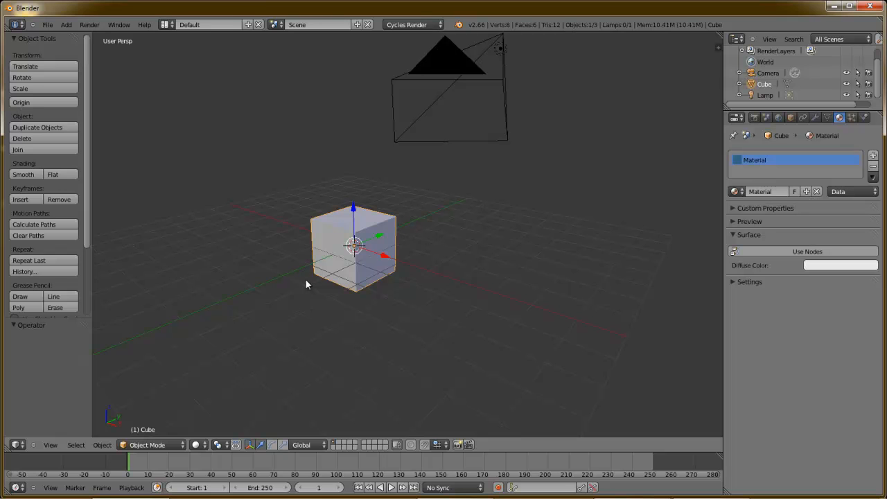
{"action": "middle_click_drag", "start_coordinate": [307, 280], "coordinate": [313, 284]}
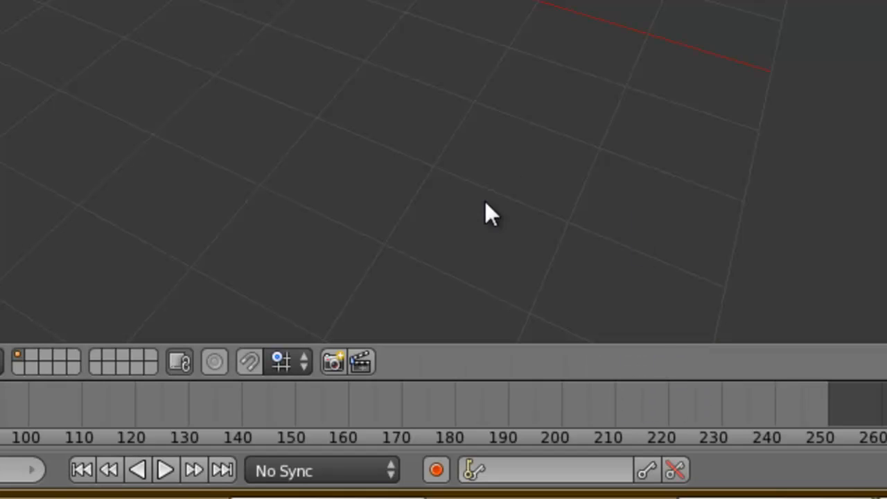
{"action": "right_click", "coordinate": [540, 381]}
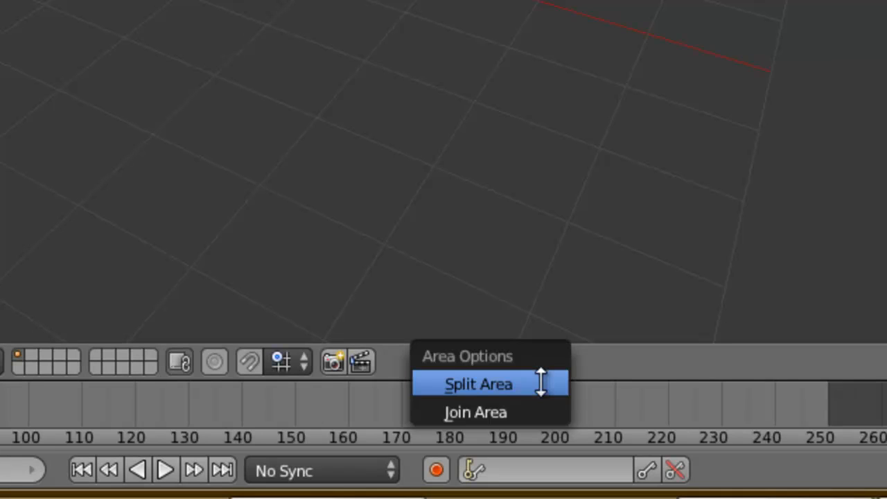
{"action": "left_click", "coordinate": [506, 382]}
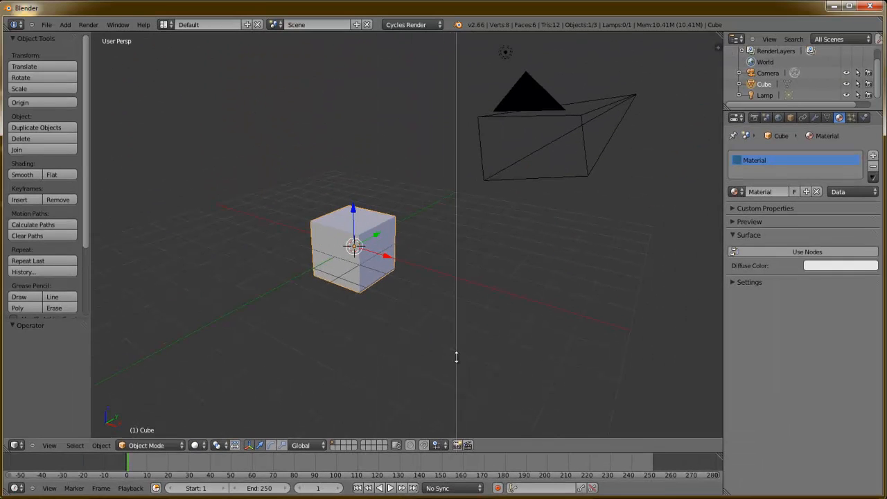
{"action": "left_click", "coordinate": [452, 358]}
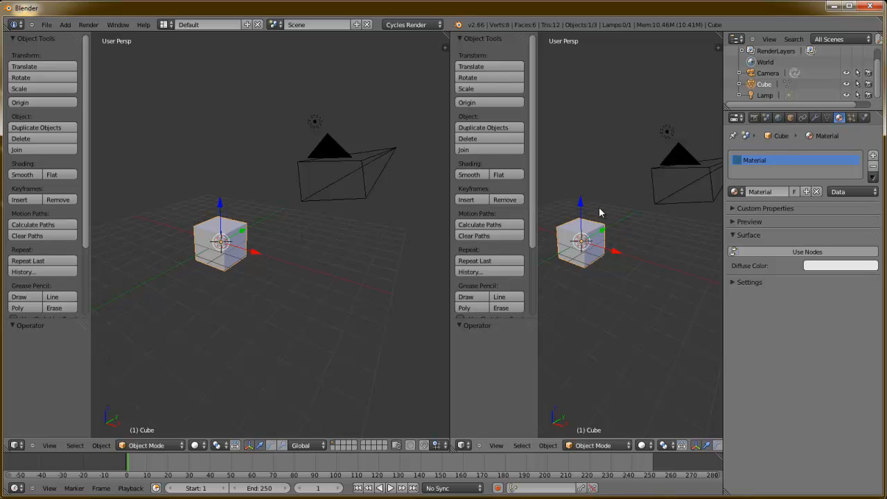
{"action": "key", "text": "t"}
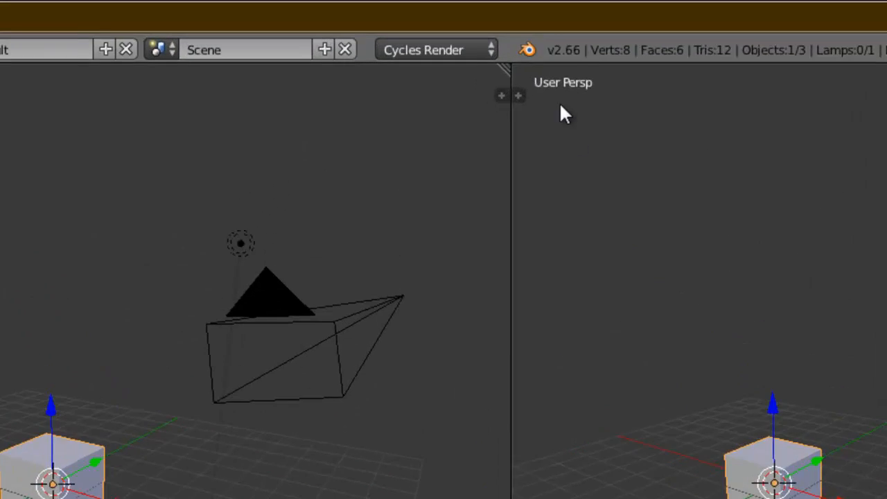
Switch the render engine to Blender Render and set the larger viewport's shading to Wireframe
{"action": "left_click", "coordinate": [421, 26]}
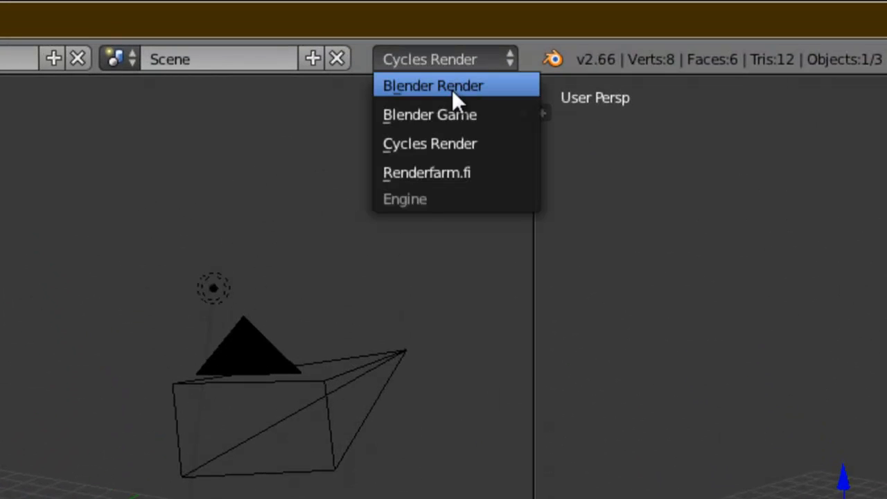
{"action": "left_click", "coordinate": [452, 89]}
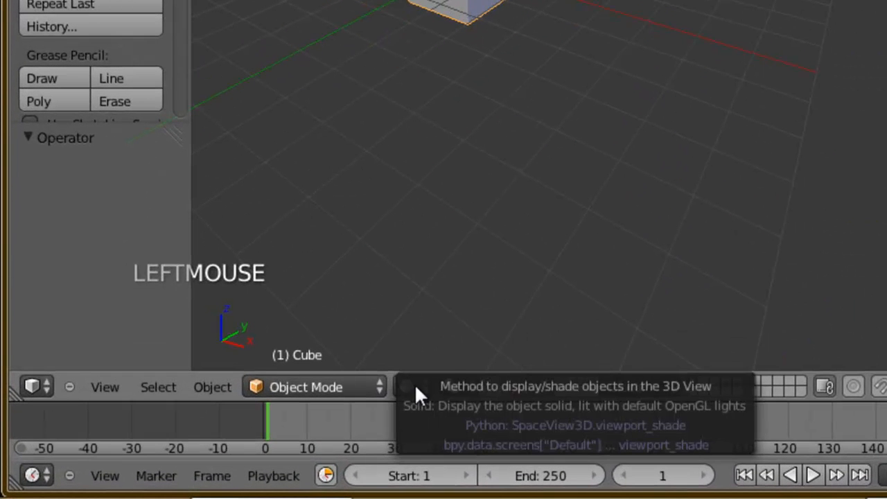
{"action": "left_click", "coordinate": [199, 444]}
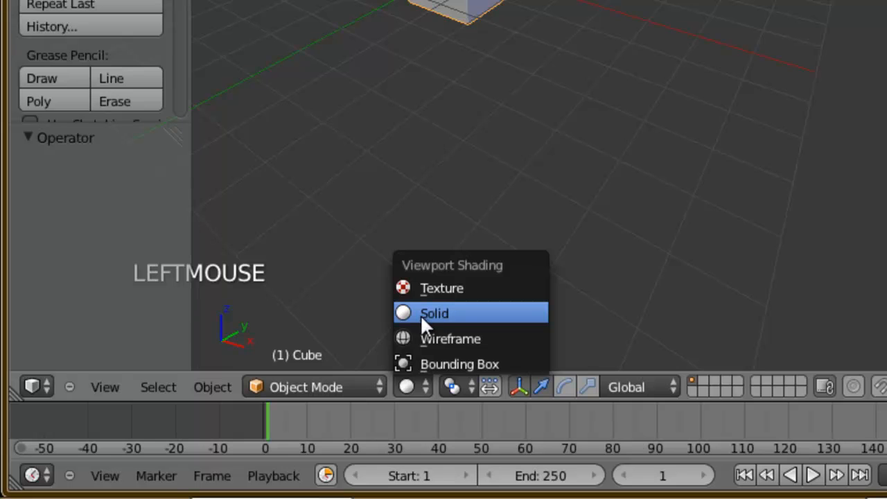
{"action": "left_click", "coordinate": [428, 339]}
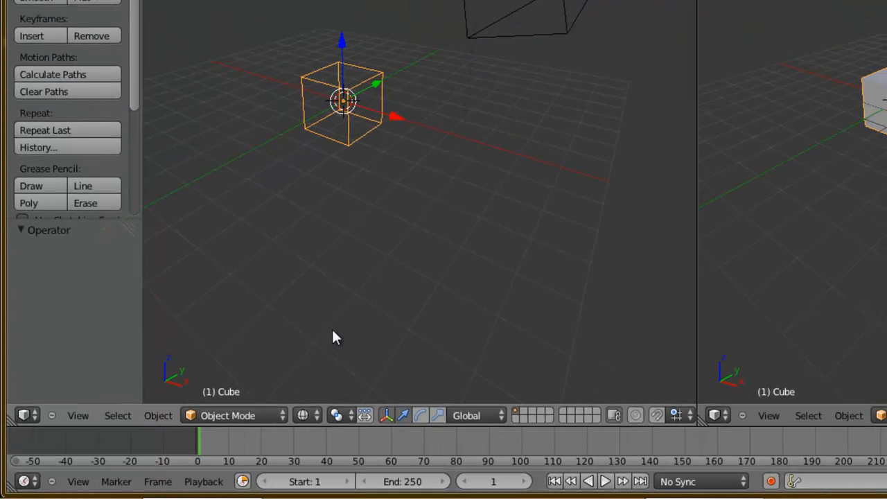
Toggle the larger viewport between wireframe and solid display, set its shading to Solid and inspect the cube from several angles
{"action": "key", "text": "z"}
{"action": "key", "text": "z"}
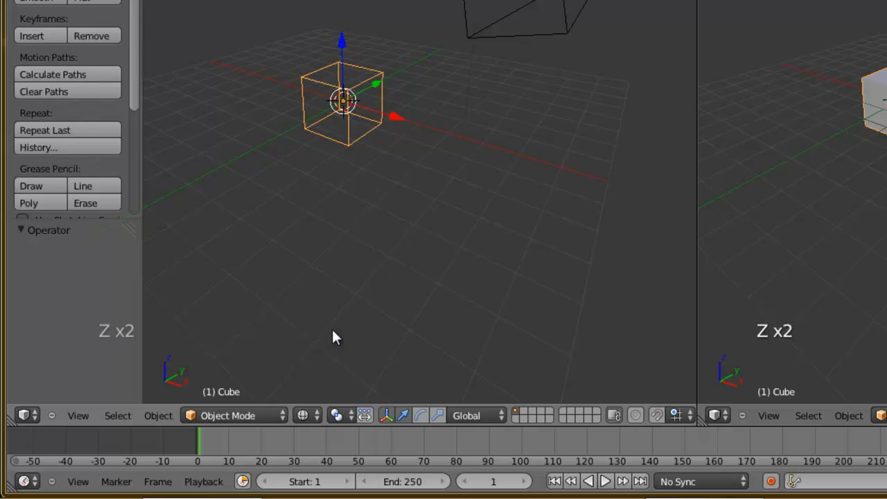
{"action": "key", "text": "z"}
{"action": "key", "text": "z"}
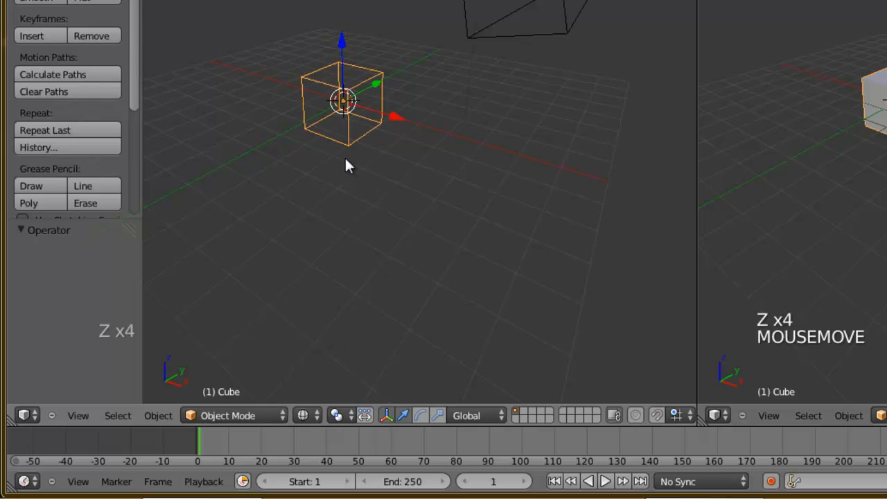
{"action": "middle_click_drag", "start_coordinate": [315, 181], "coordinate": [550, 187]}
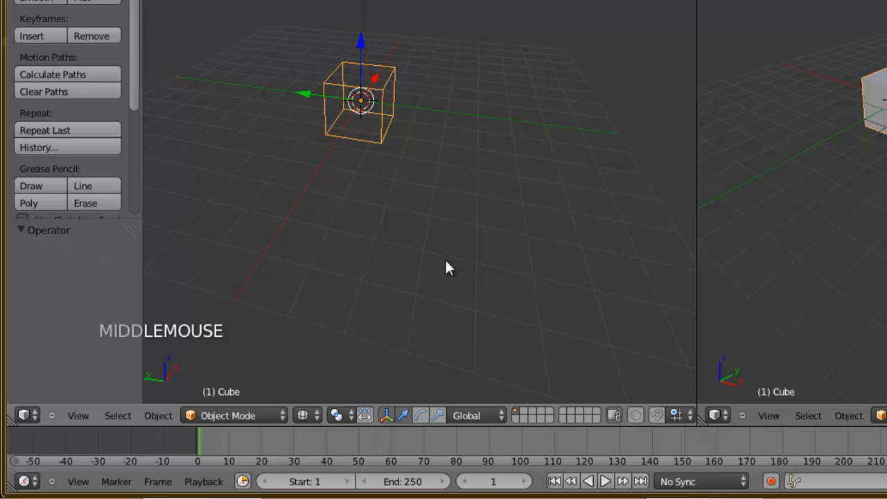
{"action": "left_click", "coordinate": [313, 416]}
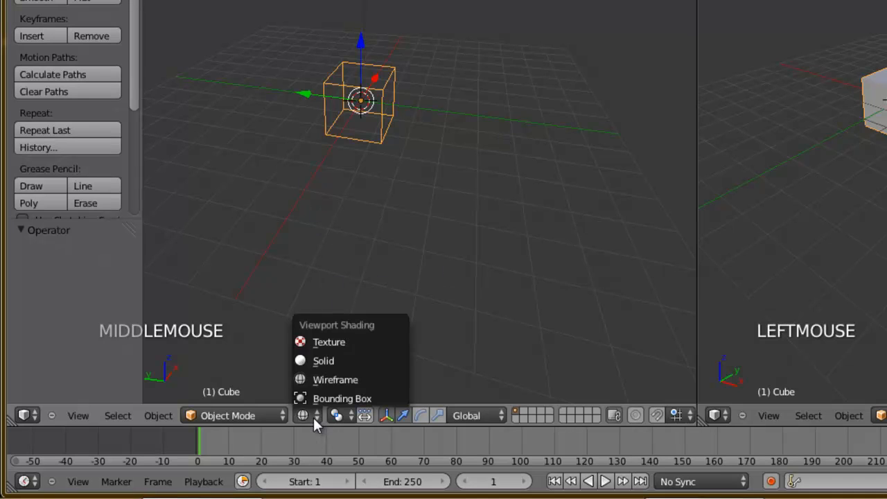
{"action": "left_click", "coordinate": [307, 359]}
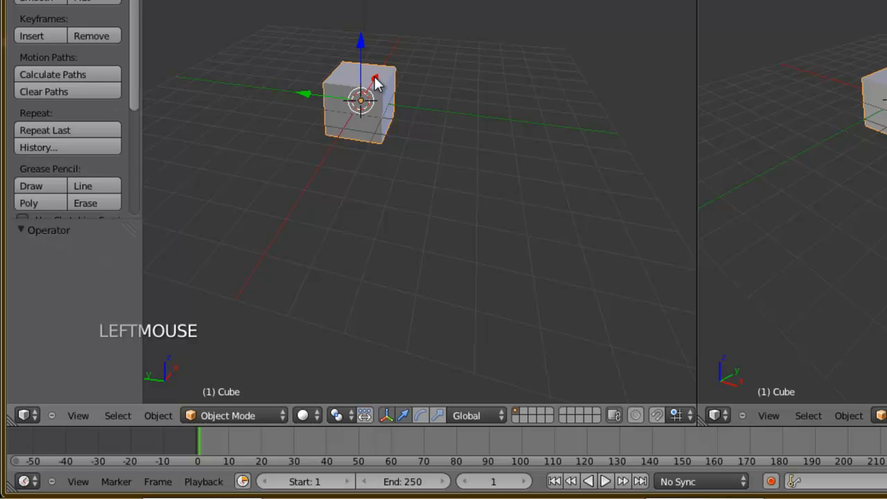
{"action": "middle_click_drag", "start_coordinate": [284, 140], "coordinate": [359, 55]}
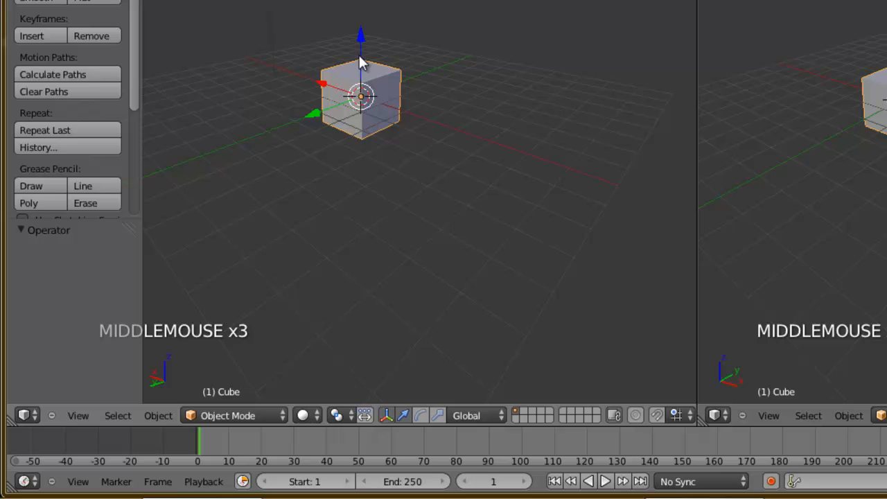
Compare the cube in Wireframe and Texture viewport shading, inspecting it from different angles
{"action": "left_click", "coordinate": [318, 416]}
{"action": "left_click", "coordinate": [336, 379]}
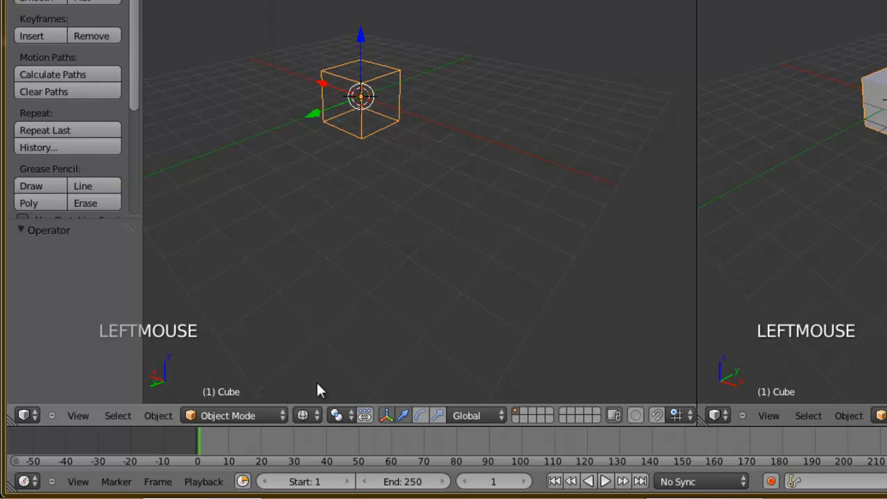
{"action": "middle_click_drag", "start_coordinate": [336, 179], "coordinate": [494, 163]}
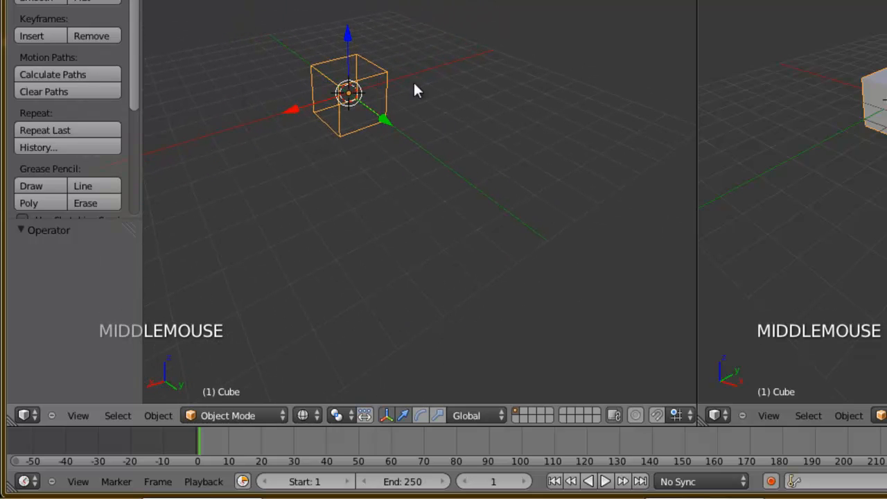
{"action": "left_click", "coordinate": [303, 416]}
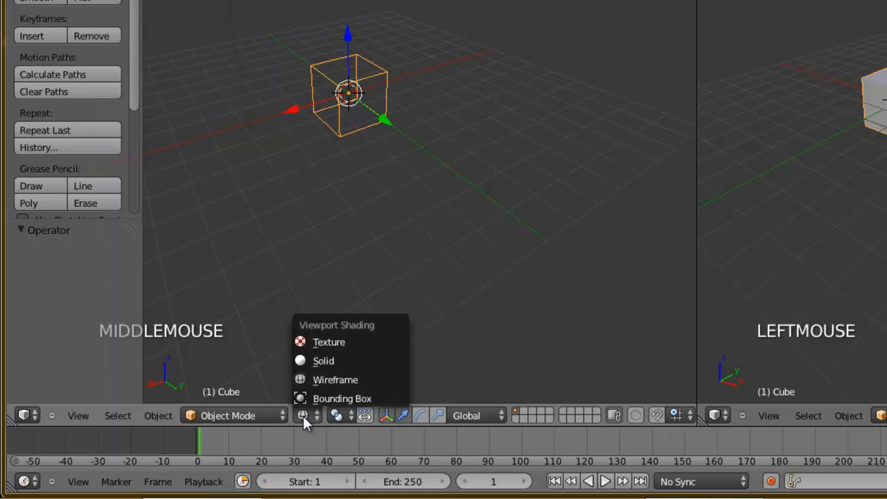
{"action": "left_click", "coordinate": [326, 342]}
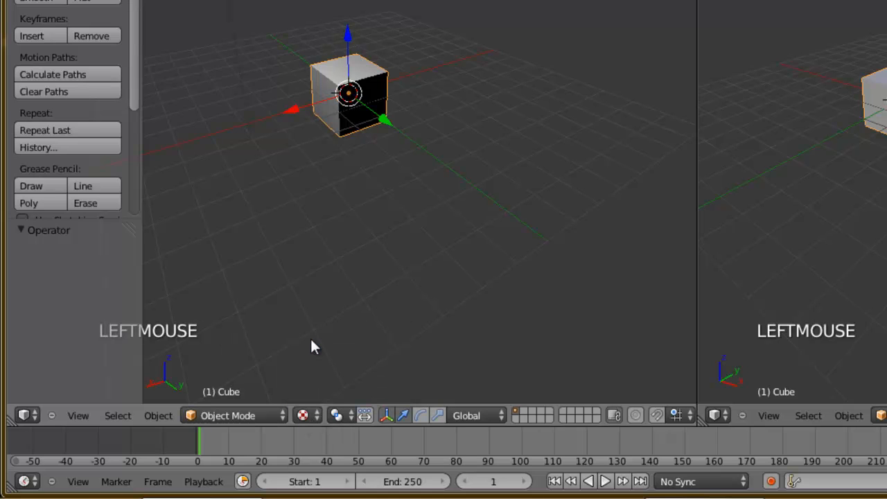
{"action": "middle_click_drag", "start_coordinate": [399, 131], "coordinate": [410, 143]}
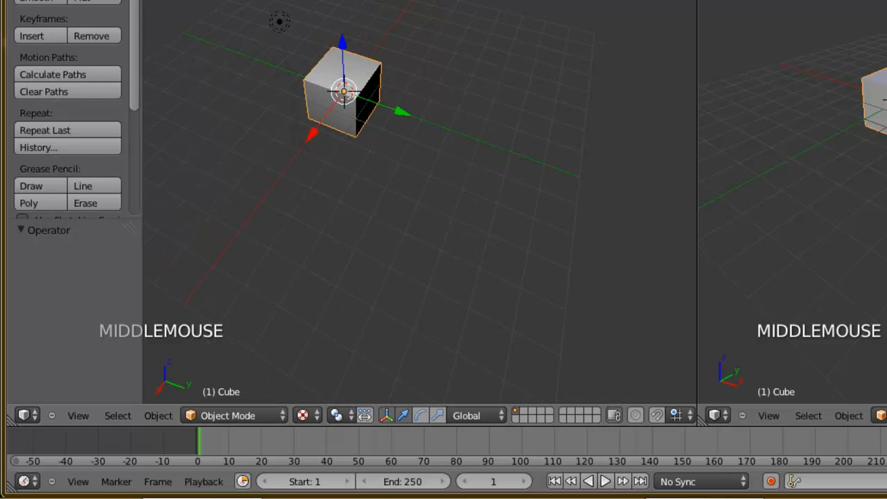
{"action": "middle_click_drag", "start_coordinate": [374, 176], "coordinate": [352, 173]}
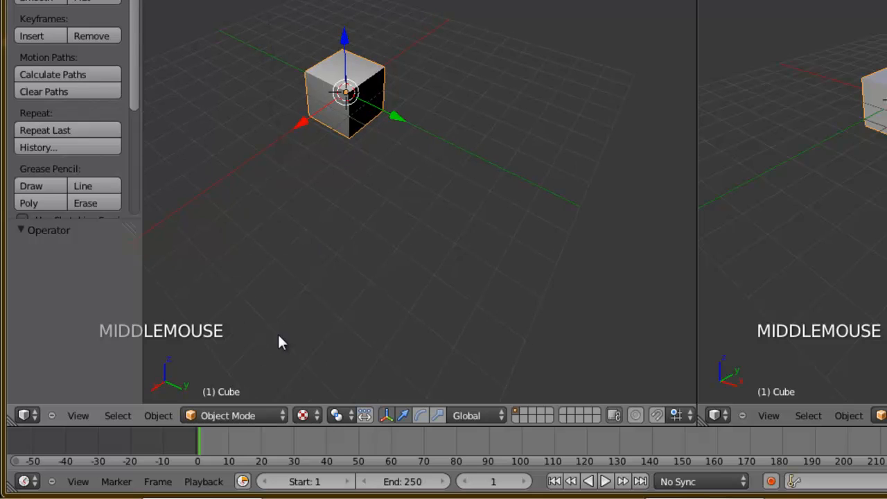
View the cube in Bounding Box shading and return the larger viewport to Solid shading
{"action": "left_click", "coordinate": [305, 415]}
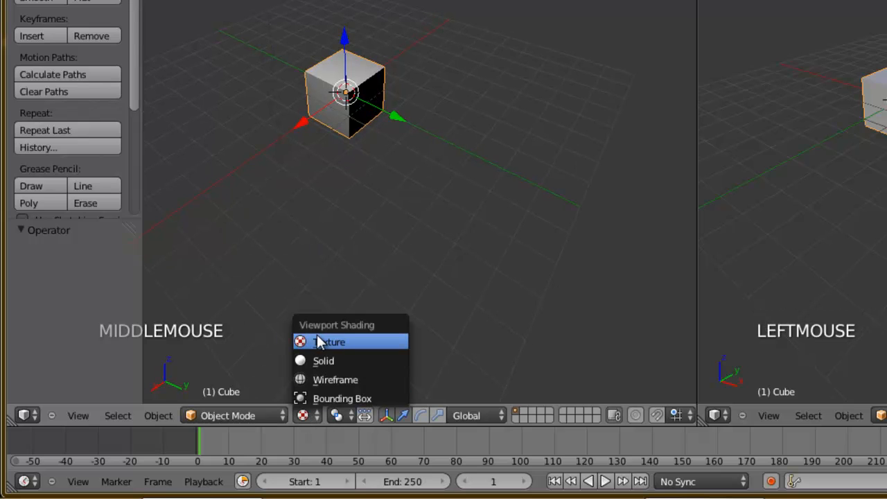
{"action": "left_click", "coordinate": [346, 398]}
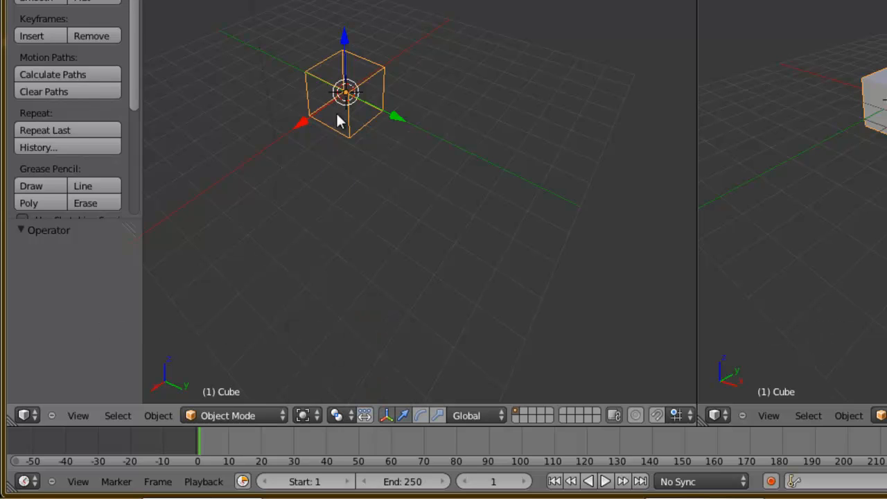
{"action": "middle_click_drag", "start_coordinate": [303, 210], "coordinate": [469, 222]}
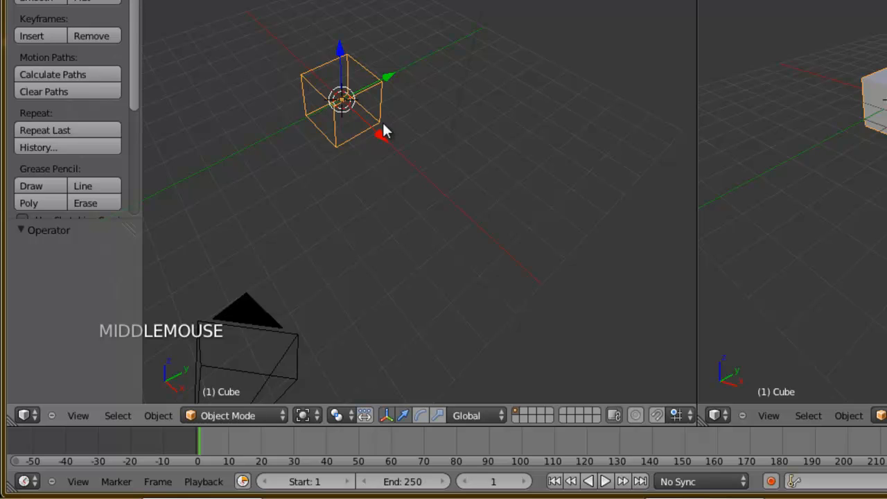
{"action": "left_click", "coordinate": [303, 415]}
{"action": "left_click", "coordinate": [305, 361]}
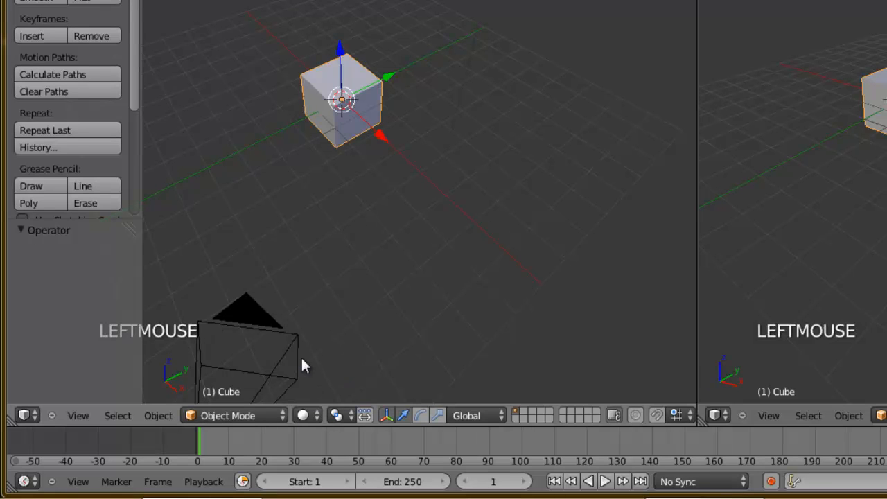
Delete the cube and add a Monkey mesh at the 3D cursor
{"action": "key", "text": "Delete"}
{"action": "left_click", "coordinate": [377, 158]}
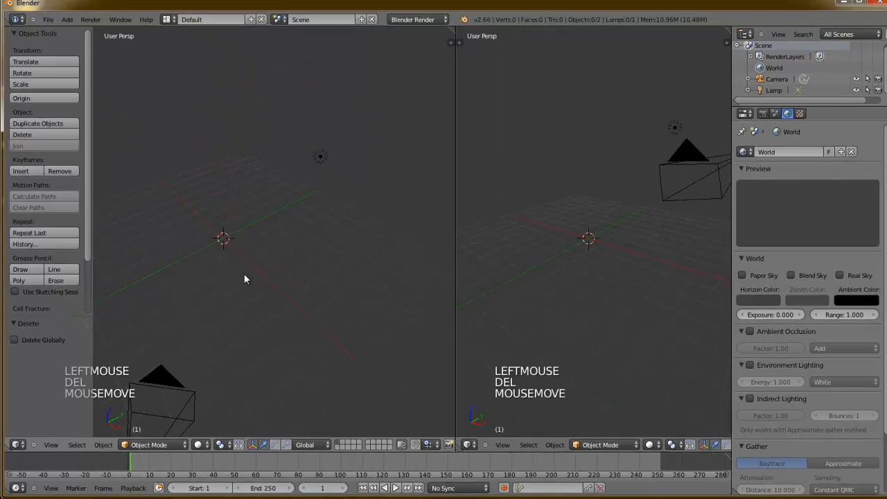
{"action": "key", "text": "shift+a"}
{"action": "mouse_move", "coordinate": [241, 278]}
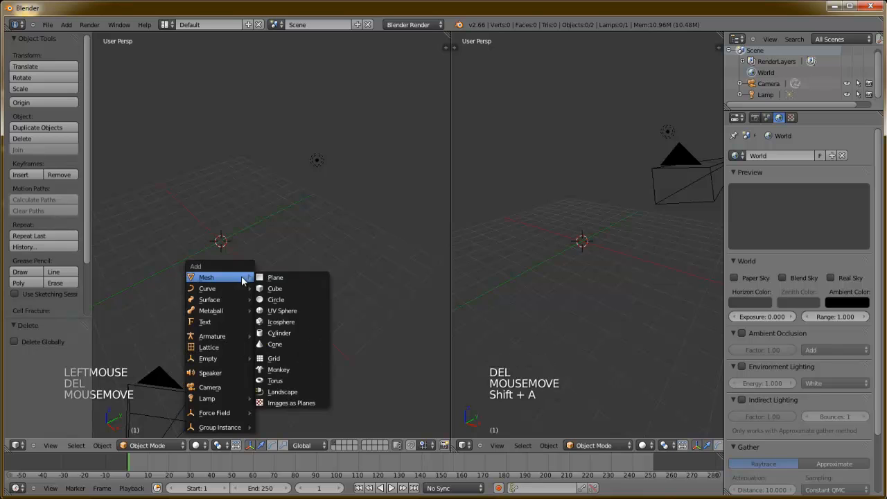
{"action": "left_click", "coordinate": [275, 375]}
{"action": "scroll", "coordinate": [243, 304], "scroll_direction": "up", "scroll_amount": 4}
{"action": "middle_click_drag", "start_coordinate": [238, 301], "coordinate": [227, 362]}
Set the larger viewport to Bounding Box shading and inspect the monkey's bounding box
{"action": "left_click", "coordinate": [199, 445]}
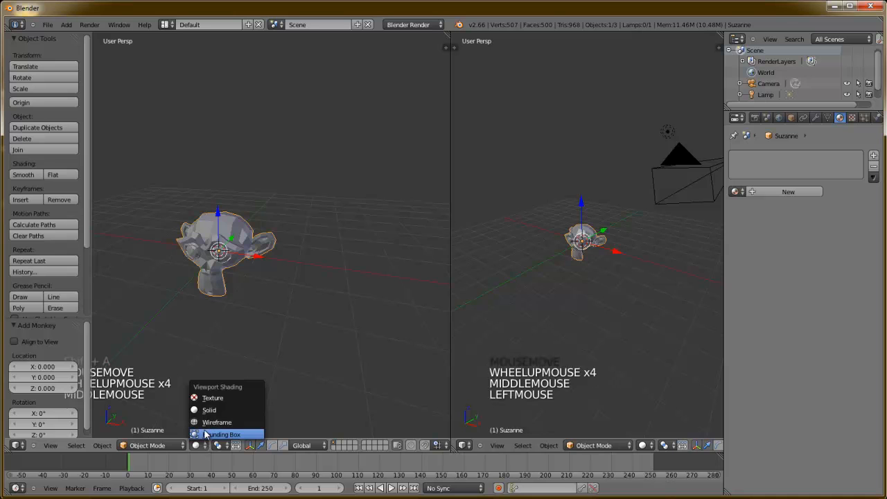
{"action": "left_click", "coordinate": [204, 431]}
{"action": "middle_click_drag", "start_coordinate": [184, 291], "coordinate": [255, 307]}
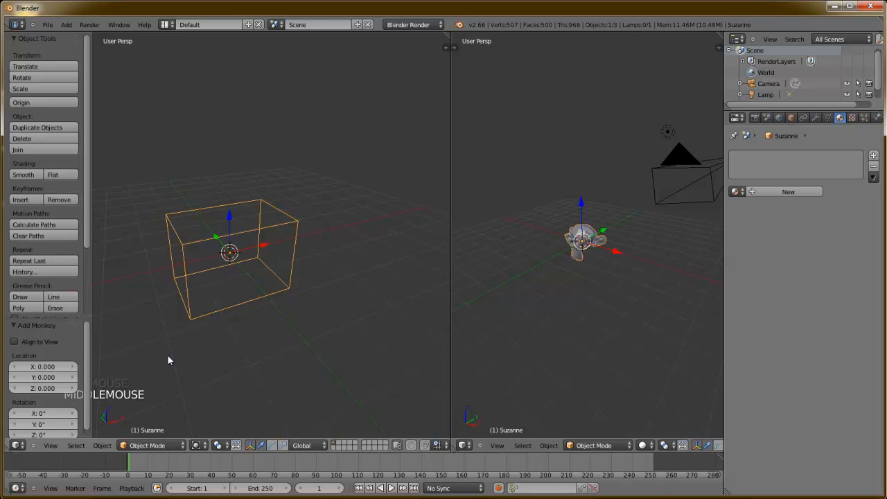
Set the larger viewport to Wireframe shading, inspect the monkey's mesh and delete the monkey
{"action": "left_click", "coordinate": [197, 445]}
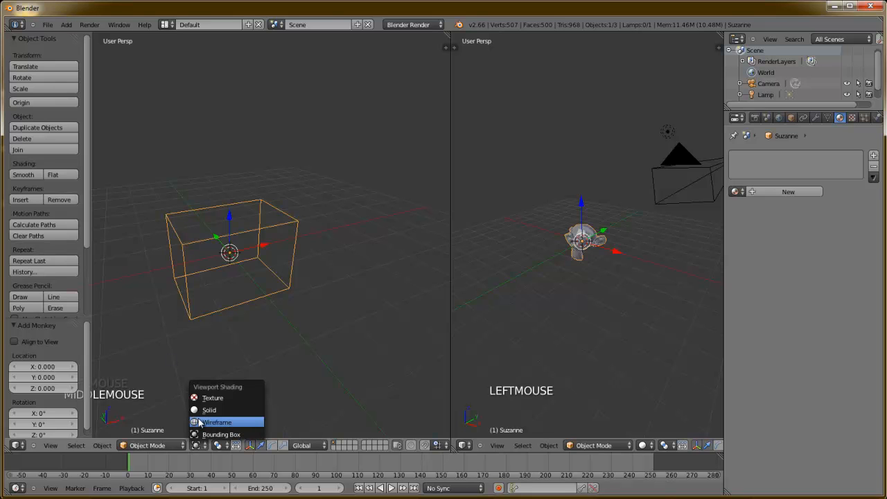
{"action": "left_click", "coordinate": [199, 423]}
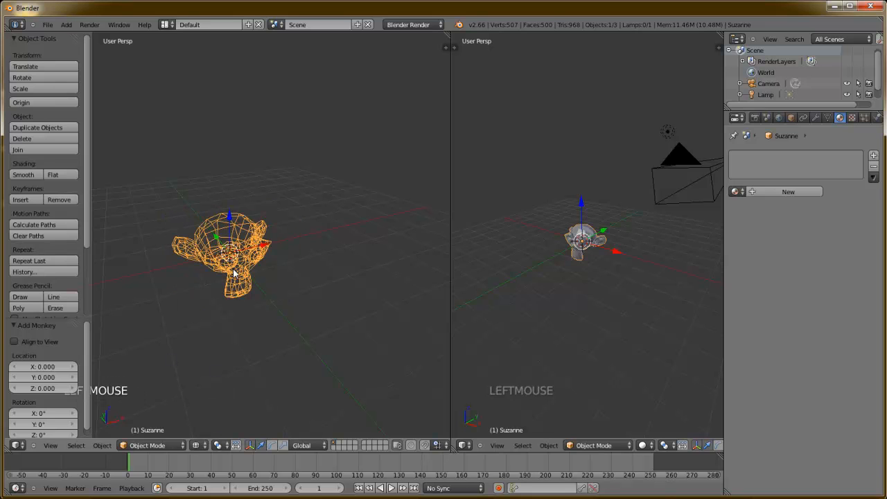
{"action": "middle_click_drag", "start_coordinate": [274, 286], "coordinate": [303, 218]}
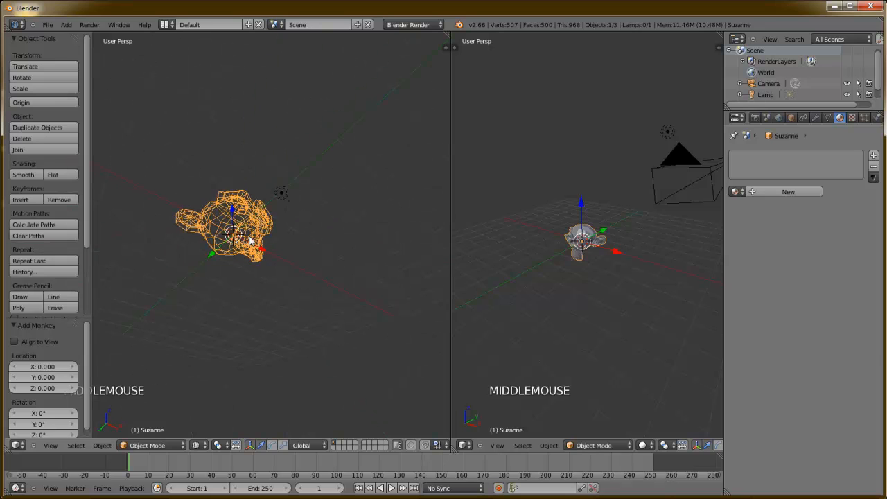
{"action": "middle_click_drag", "start_coordinate": [257, 199], "coordinate": [213, 312]}
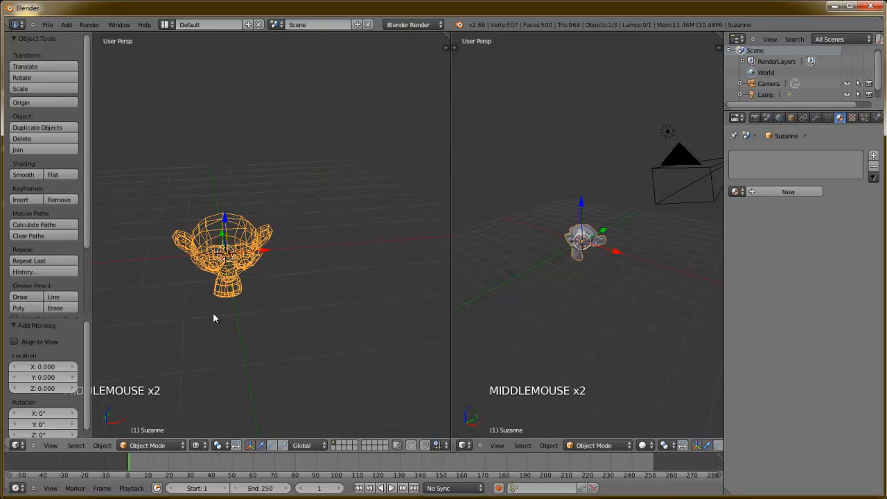
{"action": "key", "text": "Delete"}
{"action": "left_click", "coordinate": [226, 343]}
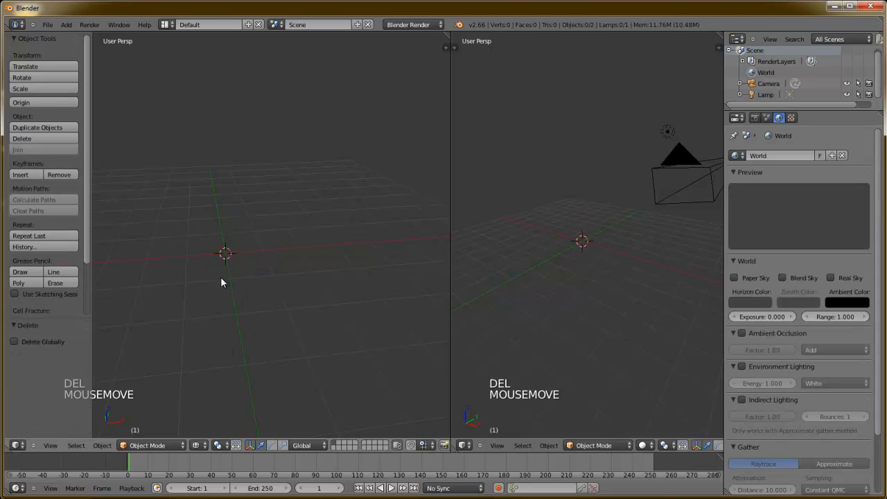
Add a cube at the 3D cursor and return the larger viewport to Solid shading
{"action": "key", "text": "shift+a"}
{"action": "mouse_move", "coordinate": [220, 277]}
{"action": "left_click", "coordinate": [254, 290]}
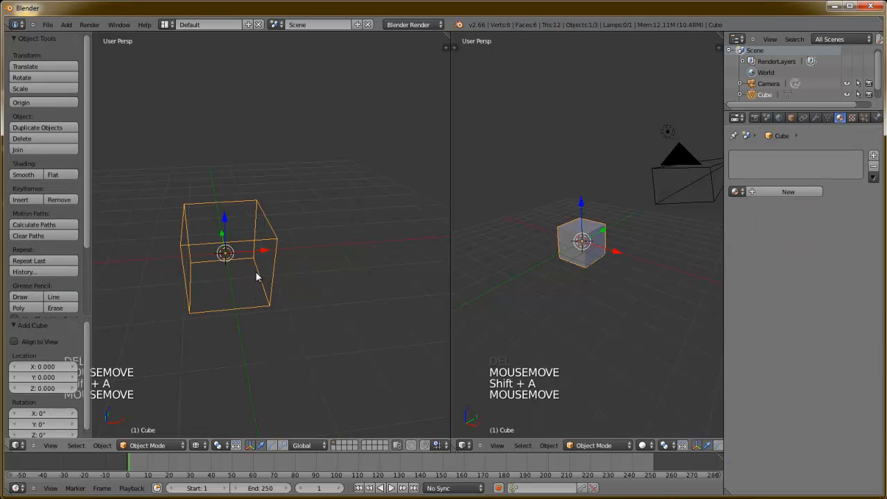
{"action": "left_click", "coordinate": [198, 446]}
{"action": "left_click", "coordinate": [202, 416]}
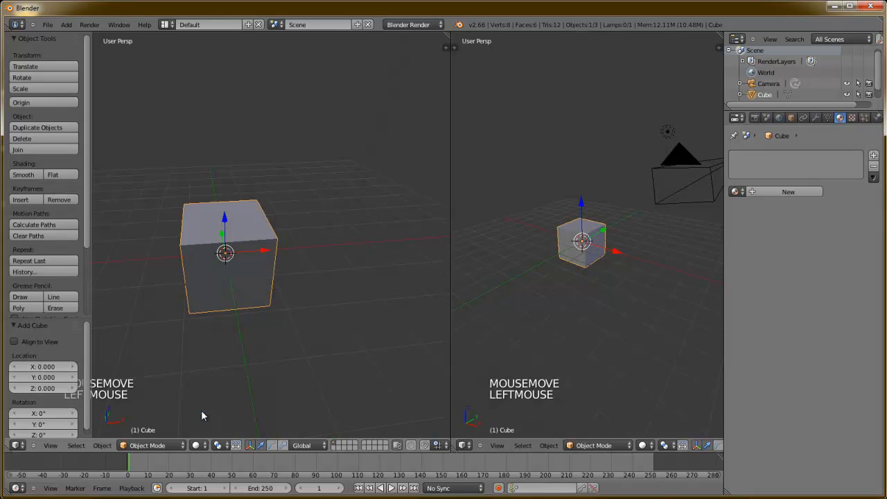
Switch the scene's render engine from Blender Render to Cycles Render
{"action": "scroll", "coordinate": [250, 298], "scroll_direction": "down", "scroll_amount": 2}
{"action": "middle_click_drag", "start_coordinate": [307, 293], "coordinate": [265, 279]}
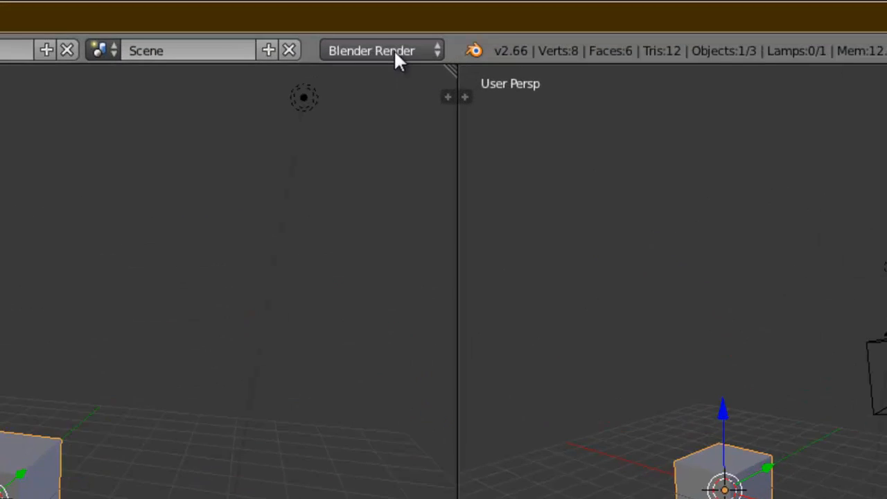
{"action": "left_click", "coordinate": [388, 53]}
{"action": "left_click", "coordinate": [373, 130]}
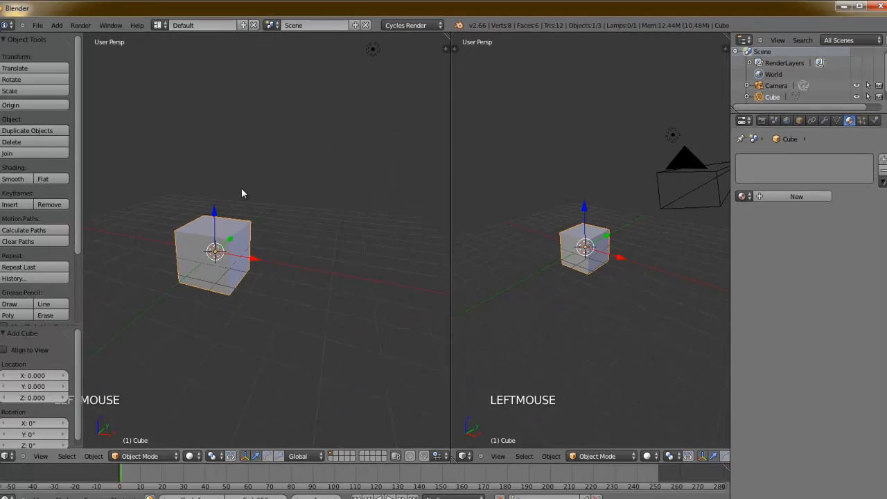
Set the smaller viewport to Rendered shading, render the camera image for comparison and close the render result
{"action": "left_click", "coordinate": [197, 445]}
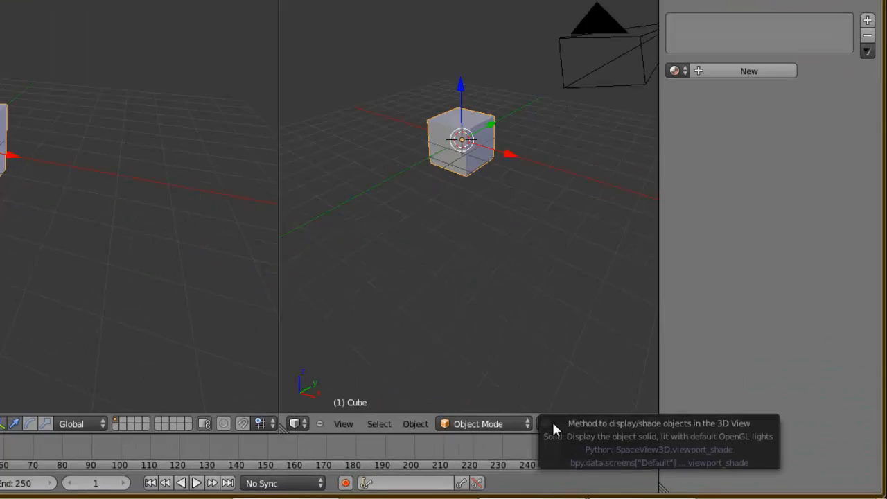
{"action": "left_click", "coordinate": [644, 445]}
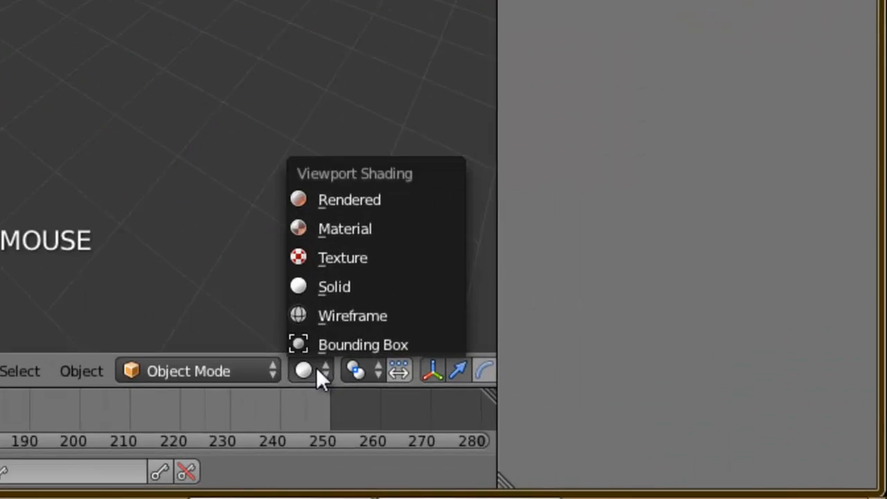
{"action": "left_click", "coordinate": [317, 197]}
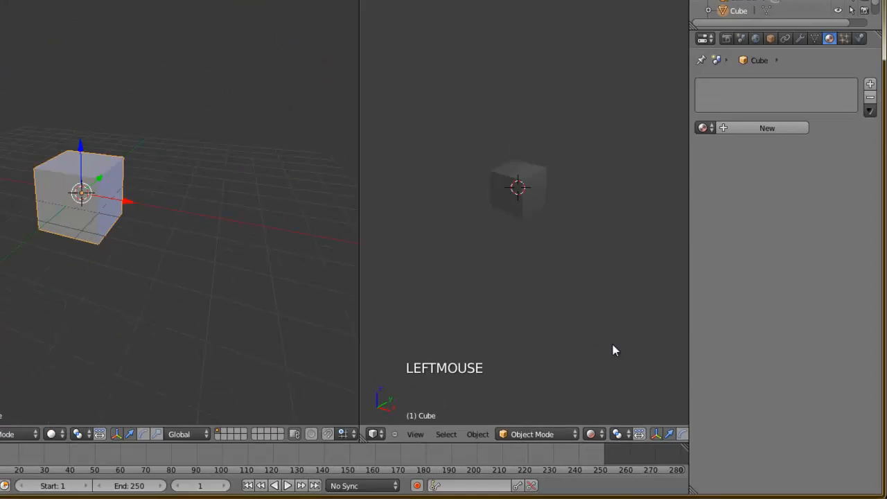
{"action": "scroll", "coordinate": [586, 259], "scroll_direction": "up", "scroll_amount": 6}
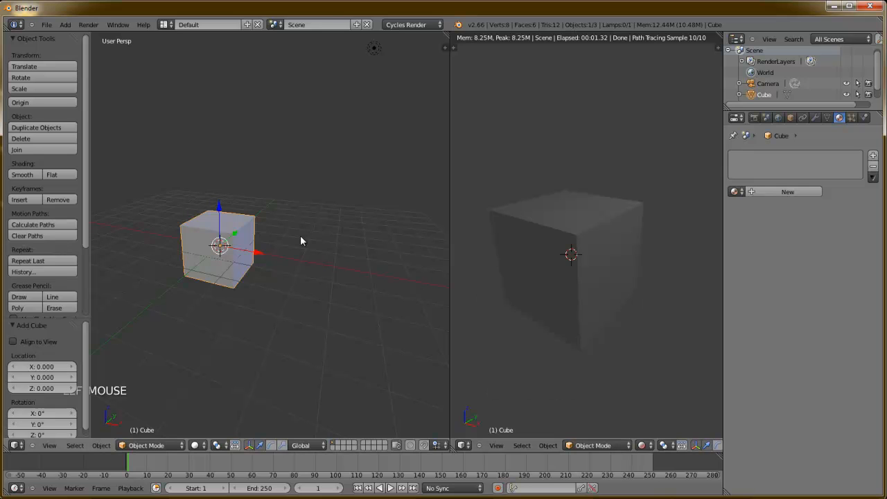
{"action": "key", "text": "F12"}
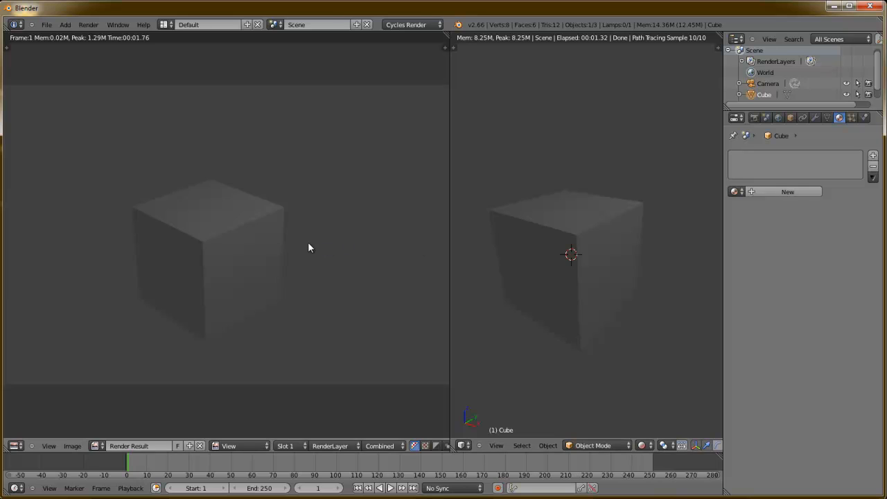
{"action": "key", "text": "Escape"}
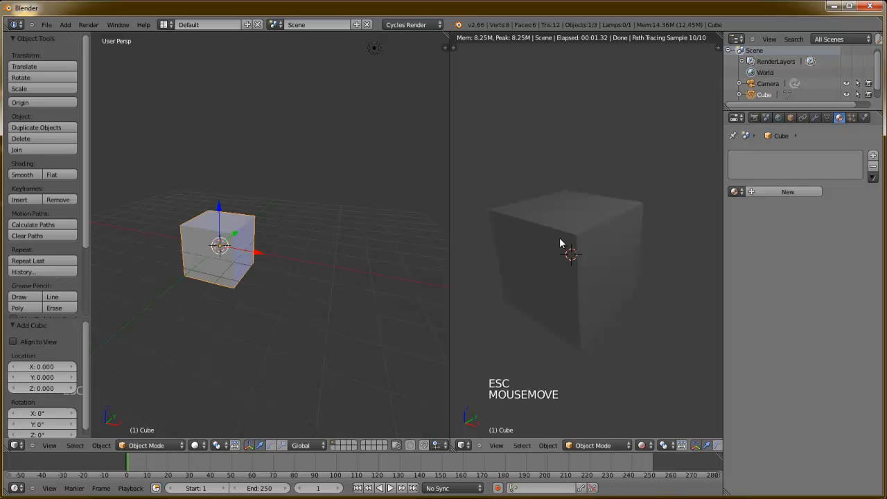
Examine how the live Cycles preview shades the cube's faces from several angles in the smaller viewport
{"action": "middle_click_drag", "start_coordinate": [621, 216], "coordinate": [581, 195]}
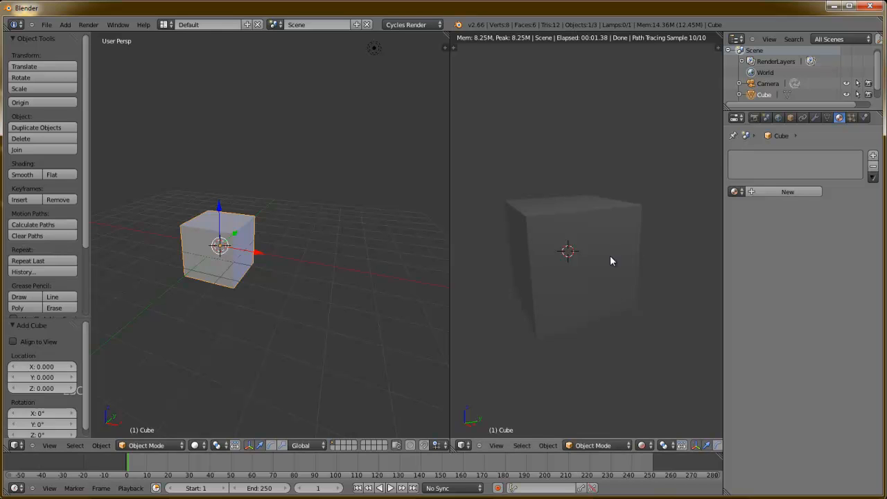
{"action": "middle_click_drag", "start_coordinate": [606, 225], "coordinate": [617, 228]}
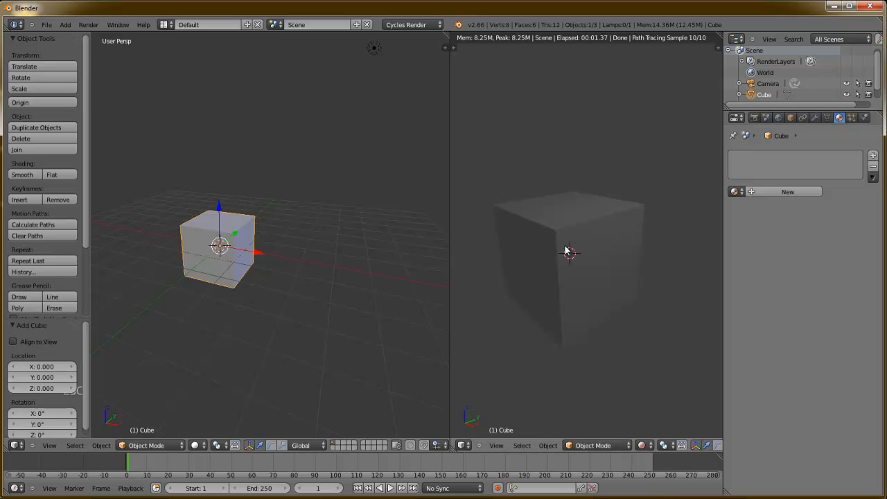
{"action": "scroll", "coordinate": [566, 251], "scroll_direction": "down", "scroll_amount": 2}
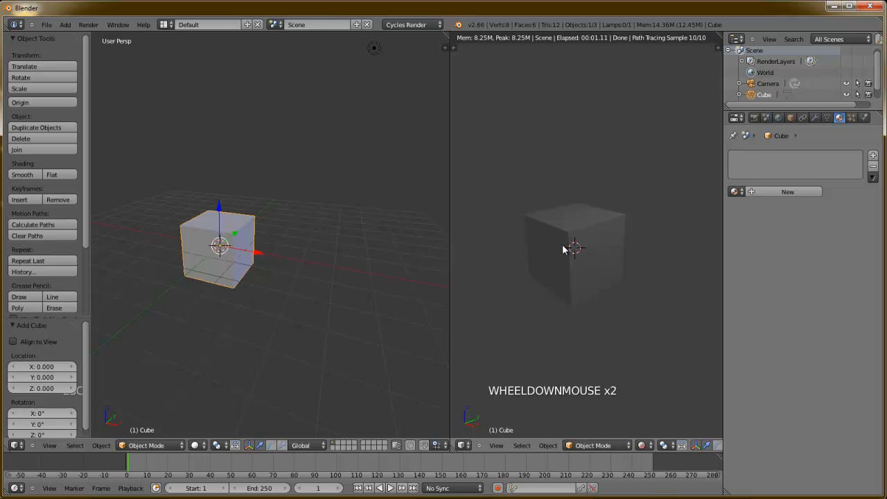
{"action": "middle_click_drag", "start_coordinate": [589, 243], "coordinate": [613, 257]}
{"action": "middle_click_drag", "start_coordinate": [275, 222], "coordinate": [408, 242]}
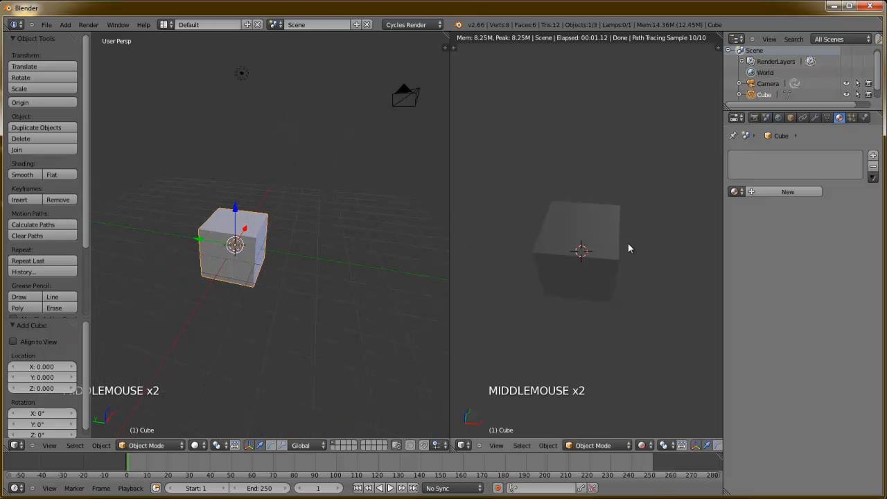
{"action": "middle_click_drag", "start_coordinate": [585, 303], "coordinate": [527, 281]}
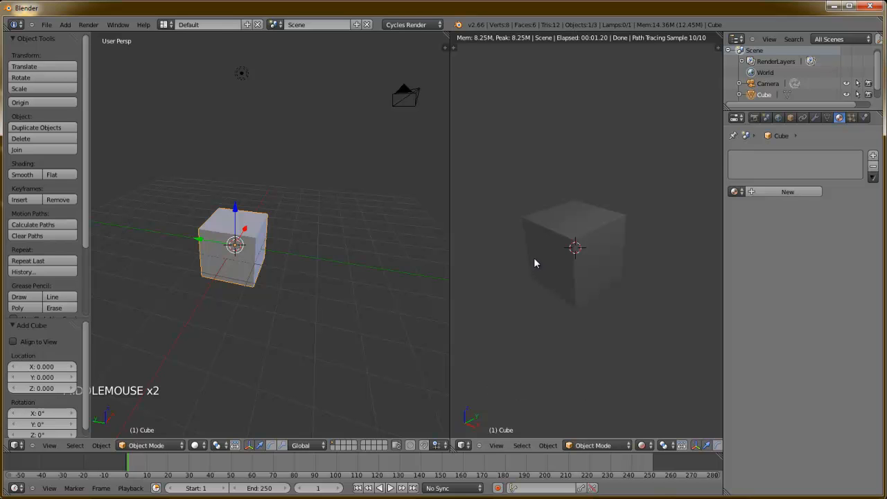
{"action": "middle_click_drag", "start_coordinate": [532, 257], "coordinate": [674, 279]}
{"action": "middle_click_drag", "start_coordinate": [528, 267], "coordinate": [514, 235]}
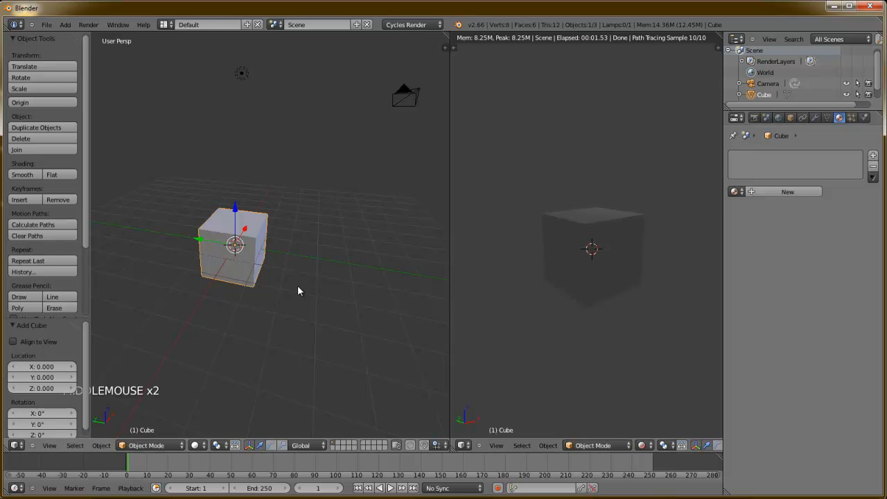
{"action": "left_click_drag", "start_coordinate": [197, 238], "coordinate": [202, 257]}
{"action": "right_click", "coordinate": [202, 256]}
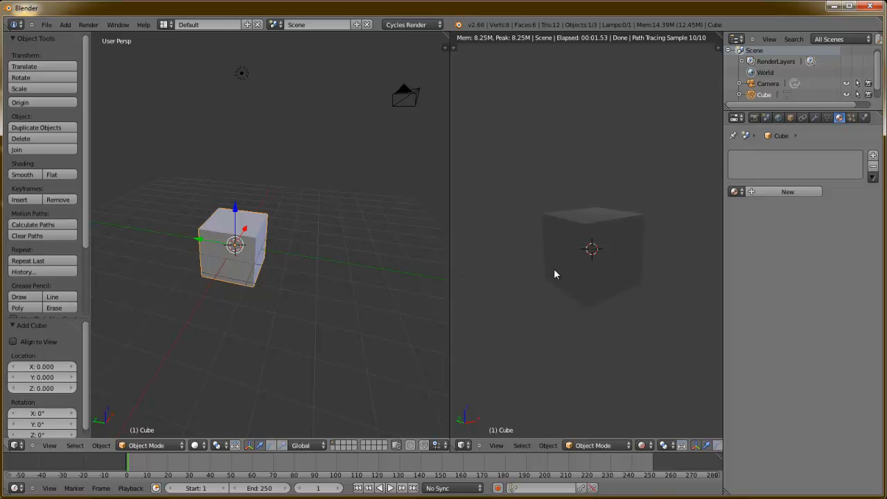
{"action": "middle_click", "coordinate": [578, 242]}
{"action": "middle_click_drag", "start_coordinate": [578, 241], "coordinate": [528, 262]}
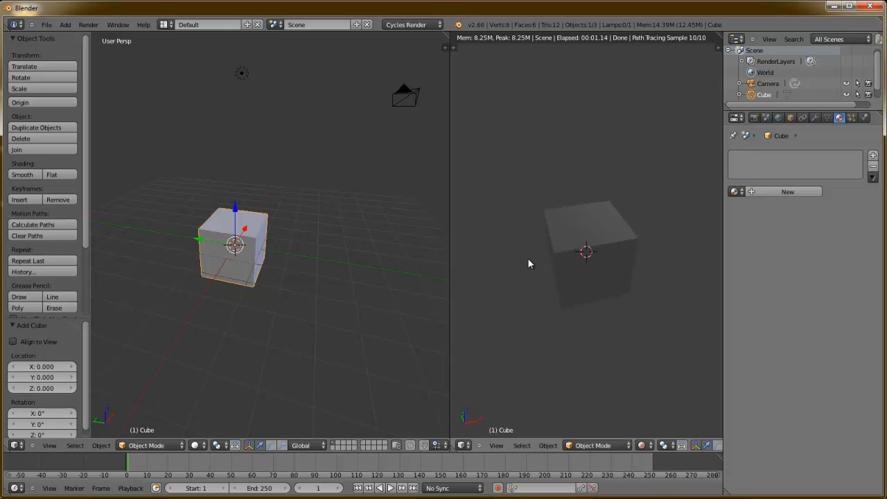
{"action": "middle_click_drag", "start_coordinate": [534, 271], "coordinate": [545, 267]}
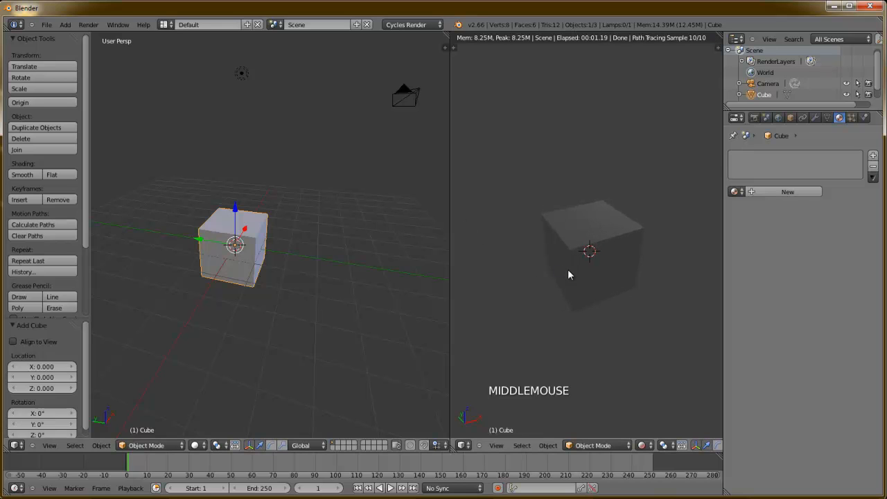
{"action": "middle_click_drag", "start_coordinate": [601, 305], "coordinate": [524, 301]}
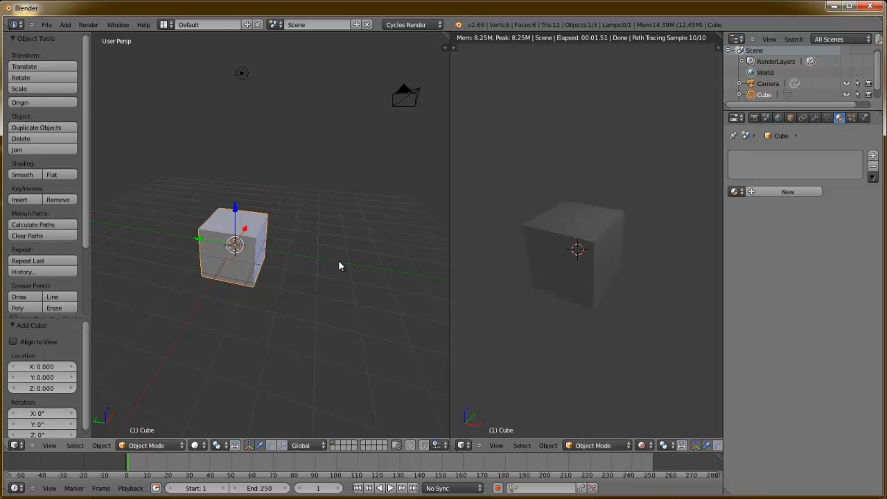
Align the camera to an elevated, angled view of the cube in the larger viewport
{"action": "middle_click_drag", "start_coordinate": [368, 273], "coordinate": [342, 288]}
{"action": "scroll", "coordinate": [339, 280], "scroll_direction": "down", "scroll_amount": 2}
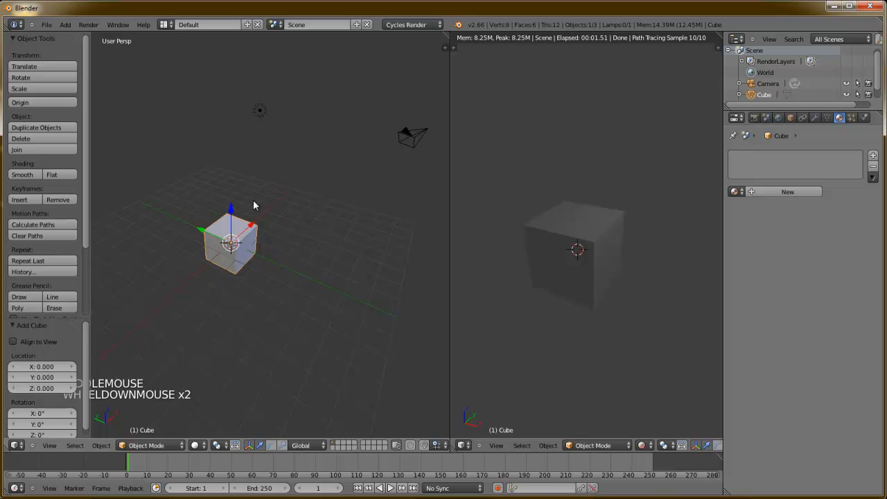
{"action": "scroll", "coordinate": [249, 254], "scroll_direction": "up", "scroll_amount": 1}
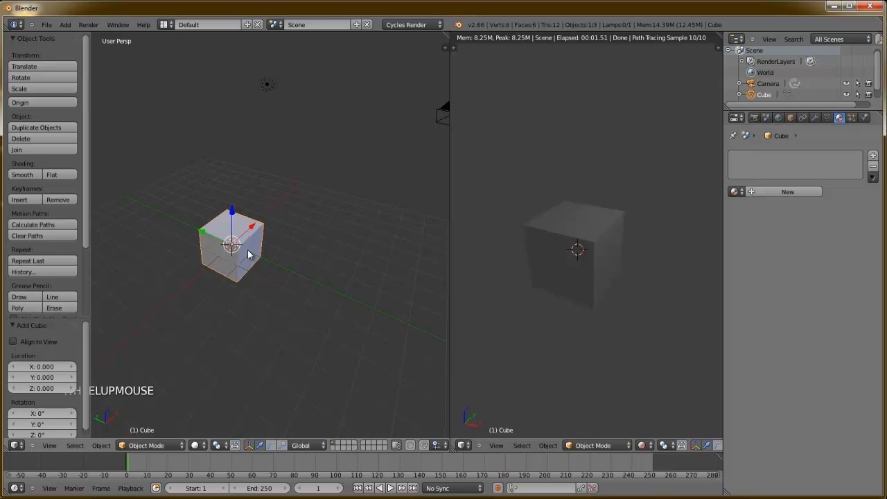
{"action": "key", "text": "ctrl+alt+KP_0"}
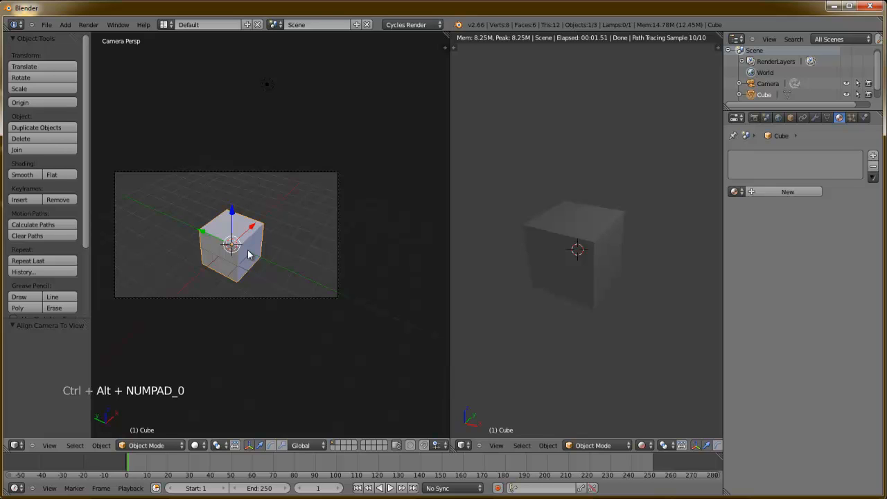
Align the camera to a top-down view of the cube from the Rendered viewport and render the image
{"action": "middle_click_drag", "start_coordinate": [632, 253], "coordinate": [636, 334]}
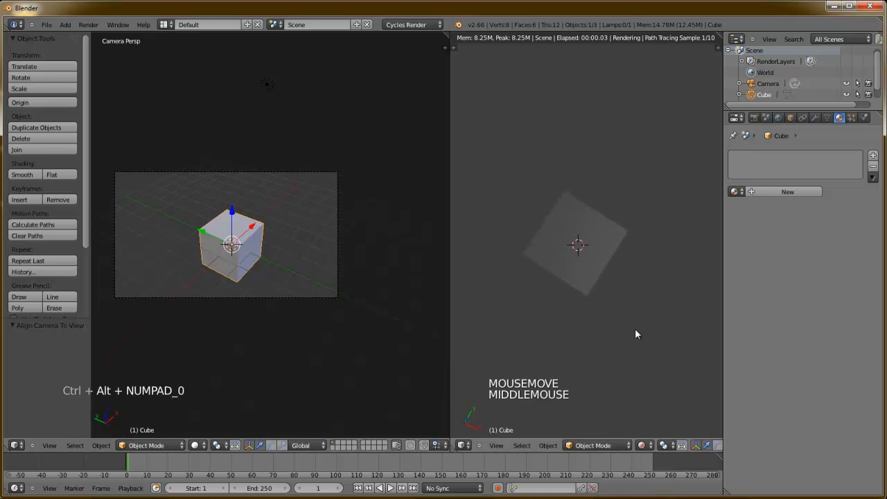
{"action": "middle_click_drag", "start_coordinate": [559, 282], "coordinate": [604, 286]}
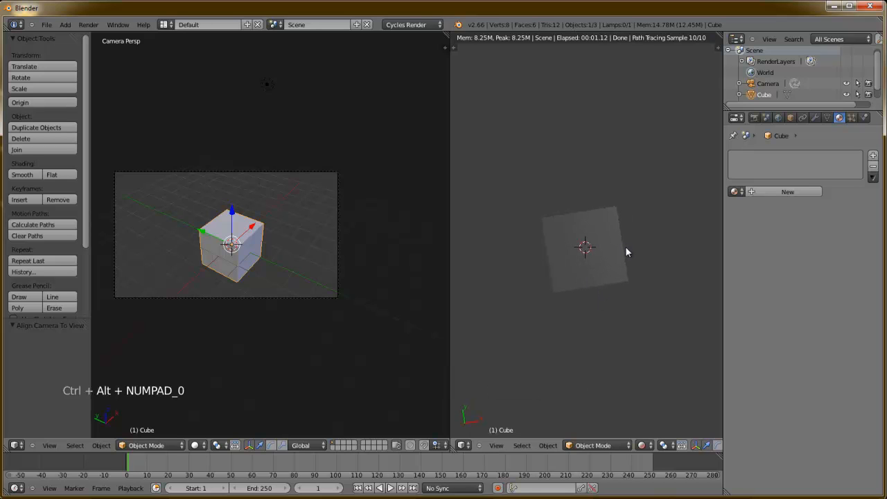
{"action": "key", "text": "ctrl+alt+KP_0"}
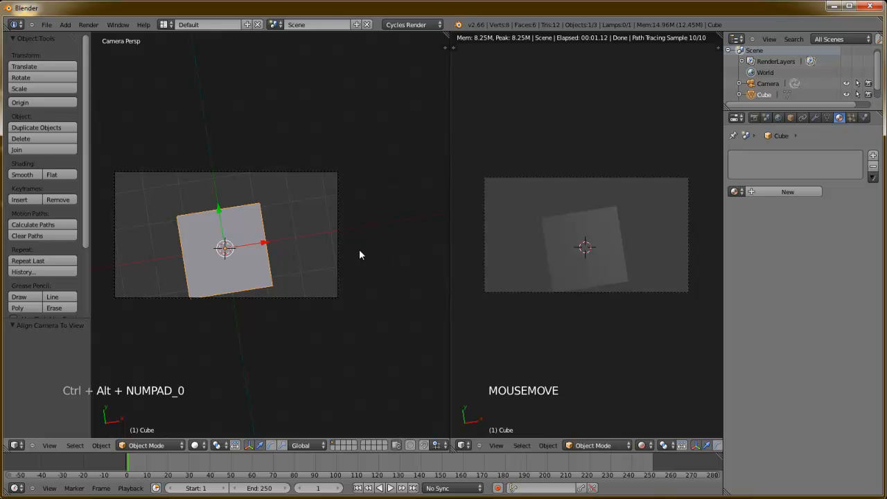
{"action": "key", "text": "F12"}
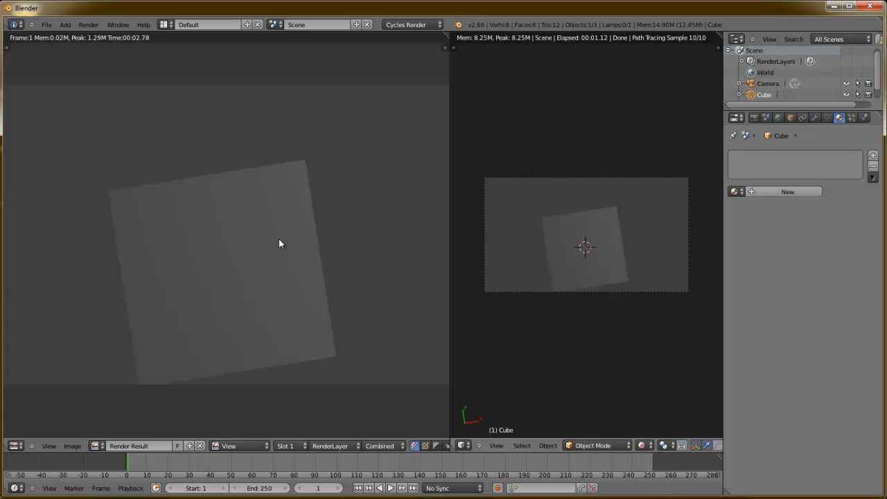
{"action": "key", "text": "Escape"}
Align the camera to a lower, corner-on view of the cube from the larger viewport
{"action": "middle_click_drag", "start_coordinate": [239, 279], "coordinate": [223, 264]}
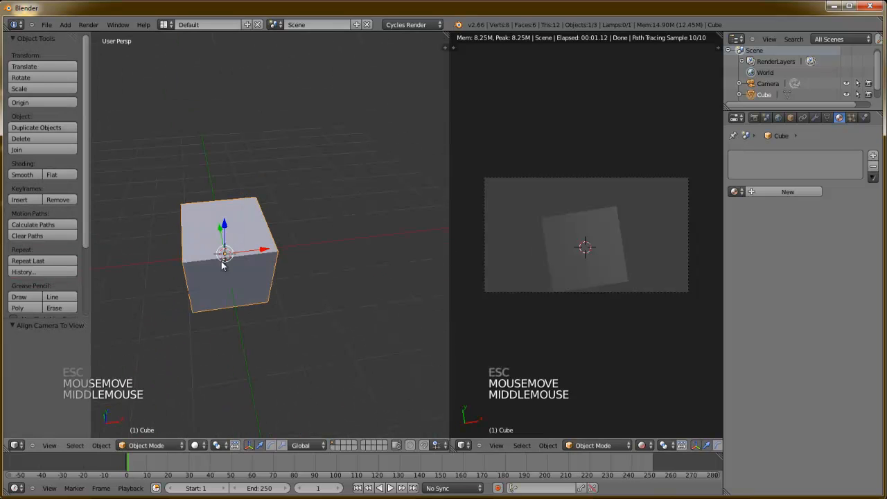
{"action": "mouse_move", "coordinate": [259, 291]}
{"action": "middle_mouse_down"}
{"action": "mouse_move", "coordinate": [270, 283]}
{"action": "mouse_move", "coordinate": [256, 284]}
{"action": "mouse_move", "coordinate": [266, 287]}
{"action": "middle_mouse_up"}
{"action": "scroll", "coordinate": [266, 285], "scroll_direction": "down", "scroll_amount": 2}
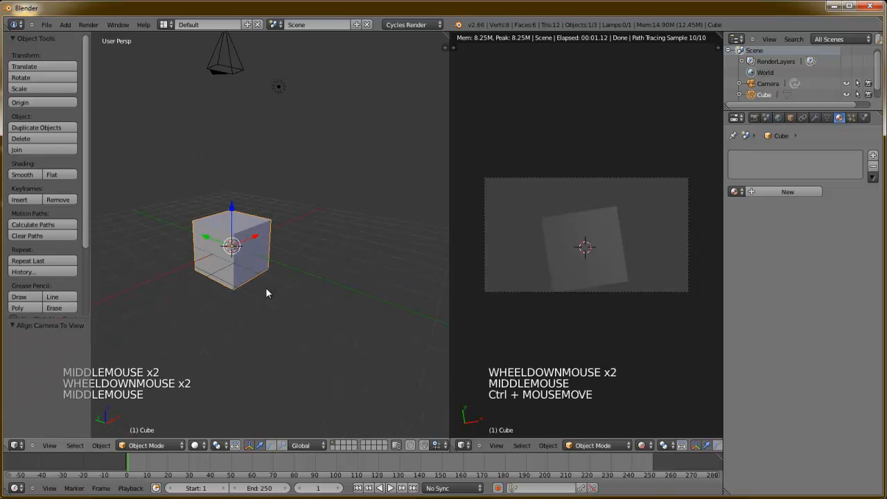
{"action": "key", "text": "ctrl+alt+KP_0"}
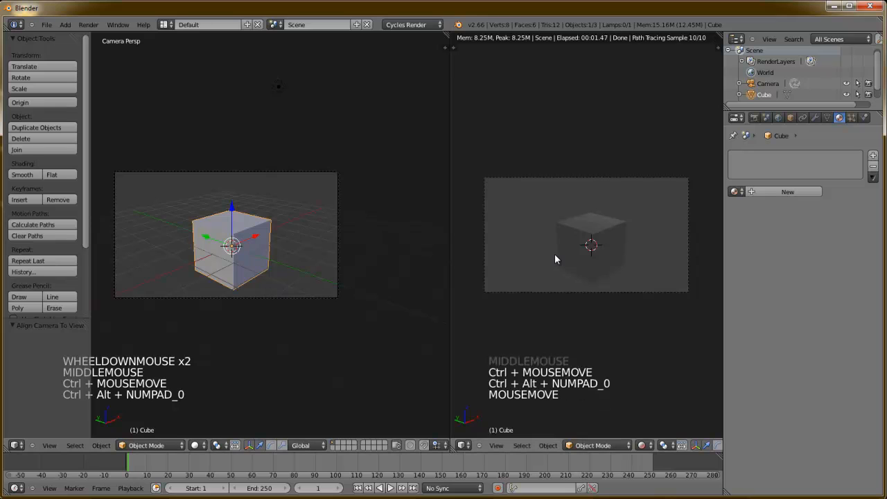
Try to move the cube freely in the Rendered viewport, viewing it outside the camera frame
{"action": "middle_click", "coordinate": [555, 254]}
{"action": "middle_click_drag", "start_coordinate": [551, 257], "coordinate": [630, 287]}
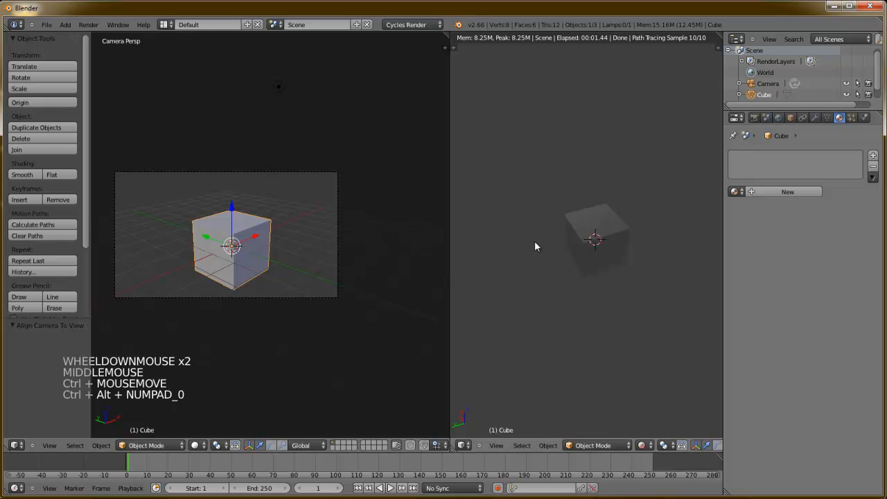
{"action": "middle_click_drag", "start_coordinate": [531, 238], "coordinate": [546, 221]}
{"action": "right_click", "coordinate": [593, 224]}
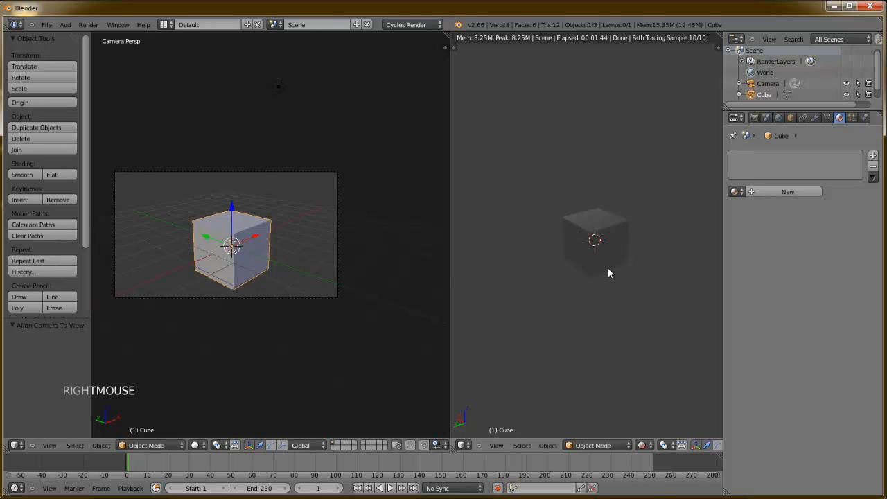
{"action": "key", "text": "g"}
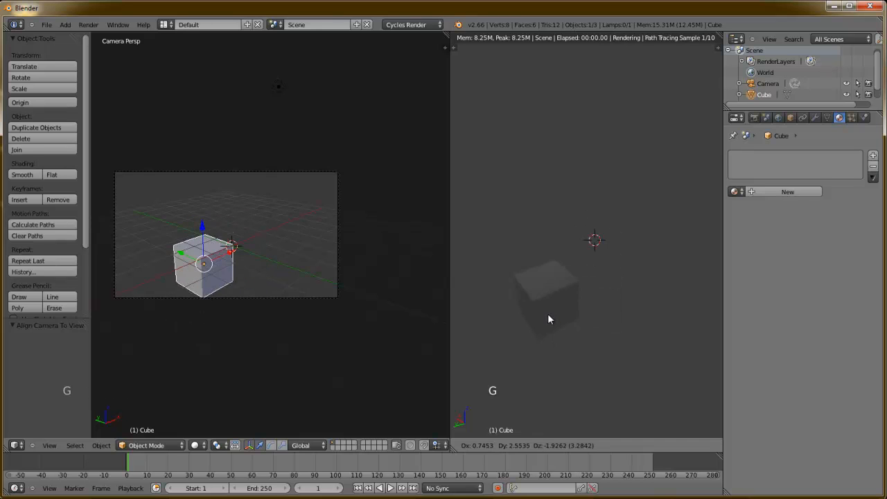
{"action": "right_click", "coordinate": [584, 260]}
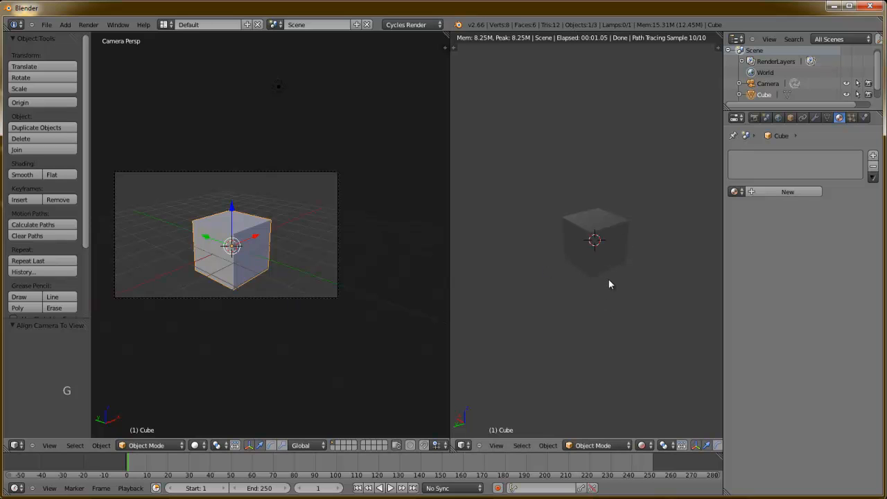
Try to move the cube down along the global Z axis in the Rendered viewport
{"action": "key", "text": "g"}
{"action": "key", "text": "z"}
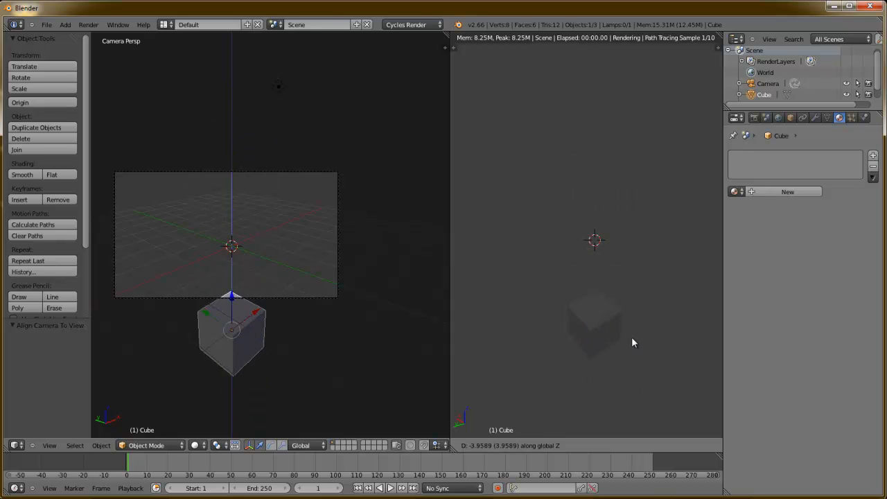
{"action": "right_click", "coordinate": [625, 258]}
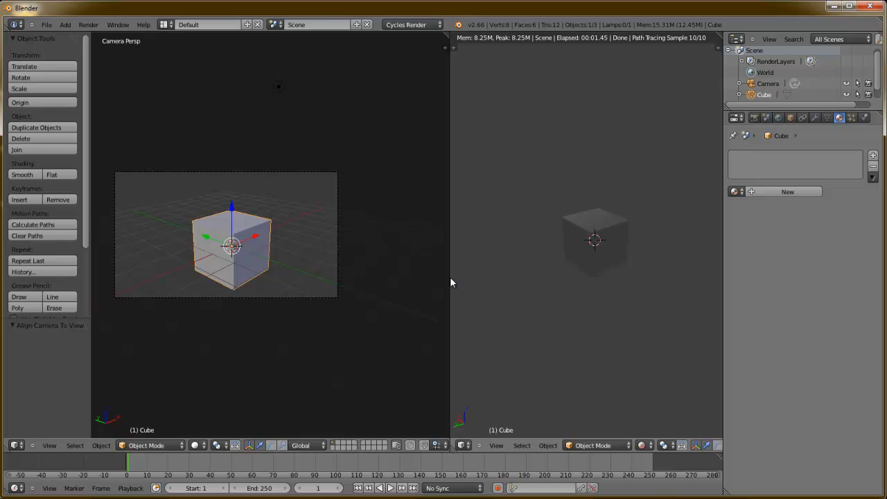
Widen the camera viewport and add a new material to the cube
{"action": "left_click_drag", "start_coordinate": [447, 280], "coordinate": [509, 280]}
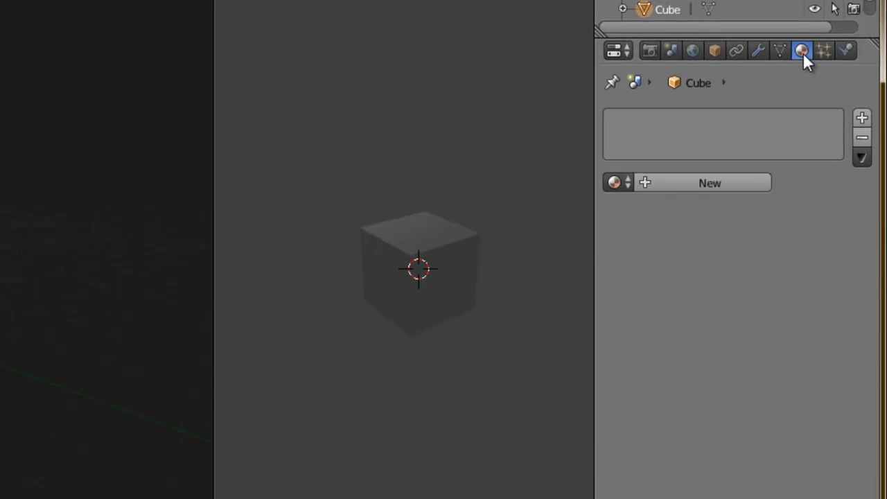
{"action": "left_click", "coordinate": [701, 184]}
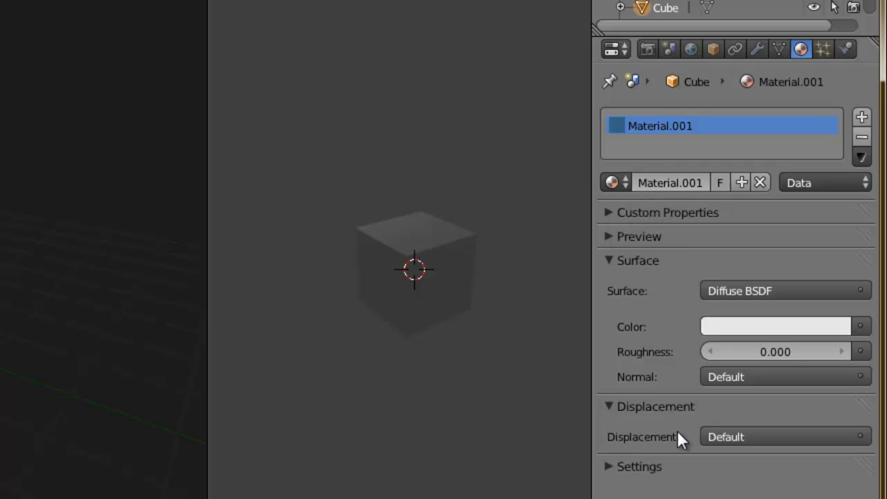
Examine the new material's preview on the cube and sphere shapes, collapse it, and look at the surface shader setting
{"action": "left_click", "coordinate": [608, 237]}
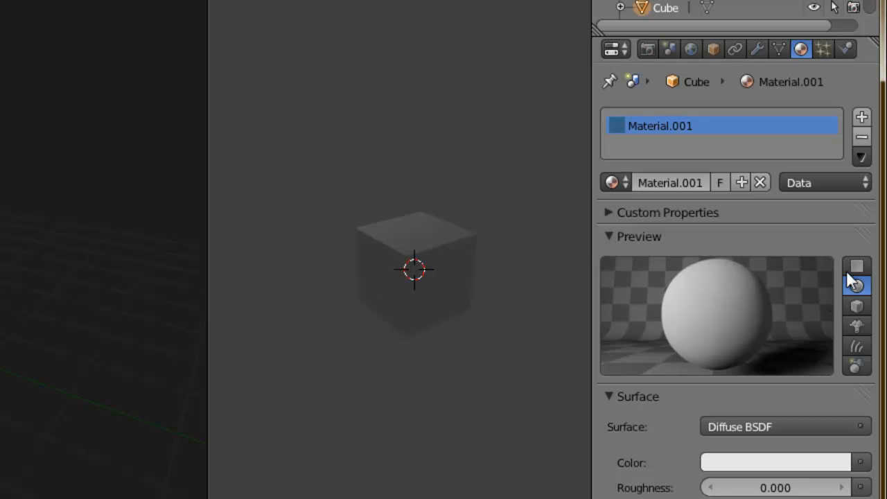
{"action": "left_click", "coordinate": [851, 312]}
{"action": "double_click", "coordinate": [854, 288]}
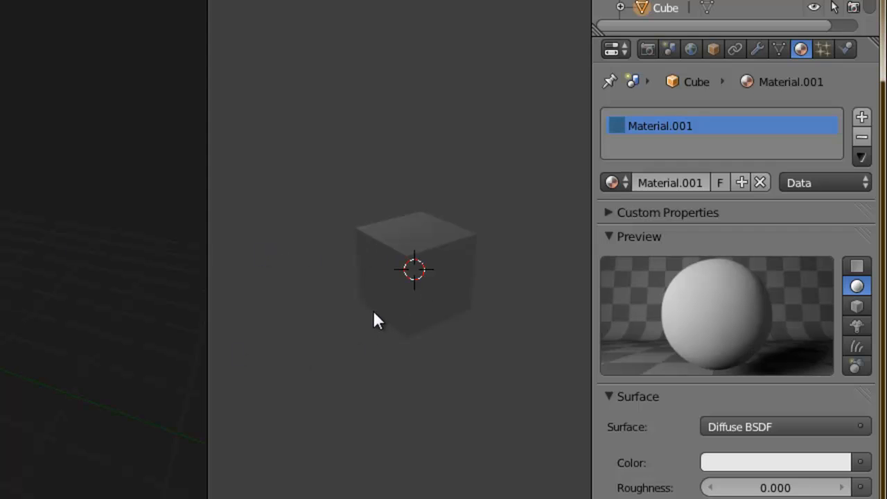
{"action": "left_click", "coordinate": [608, 235]}
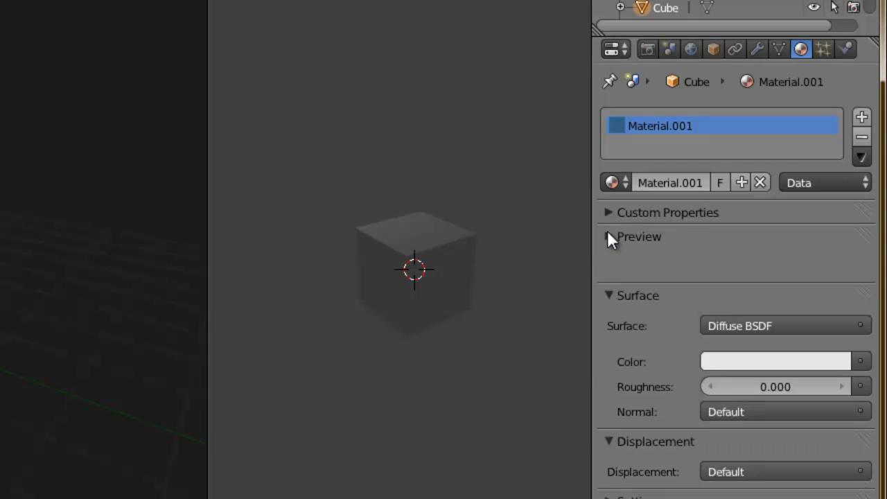
{"action": "left_click", "coordinate": [608, 237]}
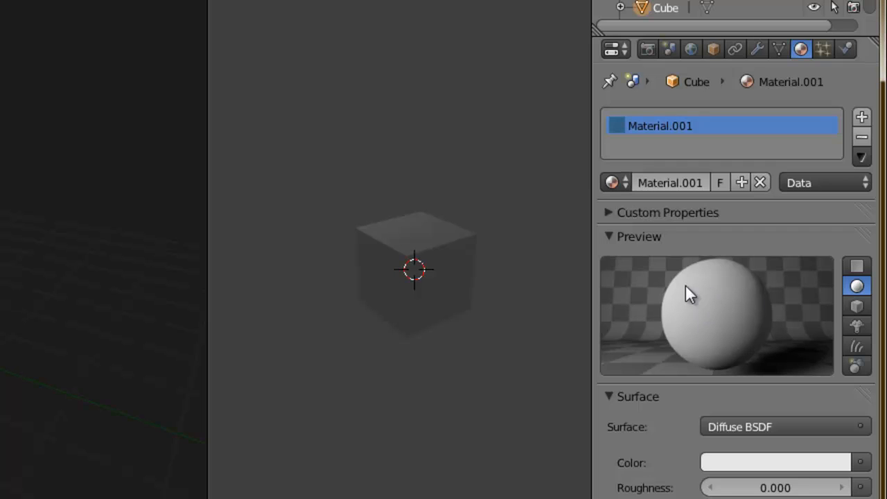
{"action": "left_click", "coordinate": [612, 237]}
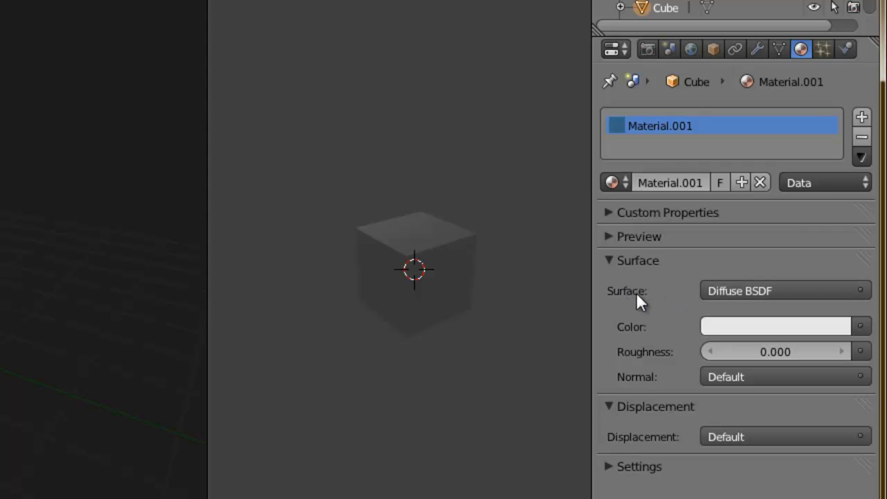
{"action": "left_click", "coordinate": [756, 288]}
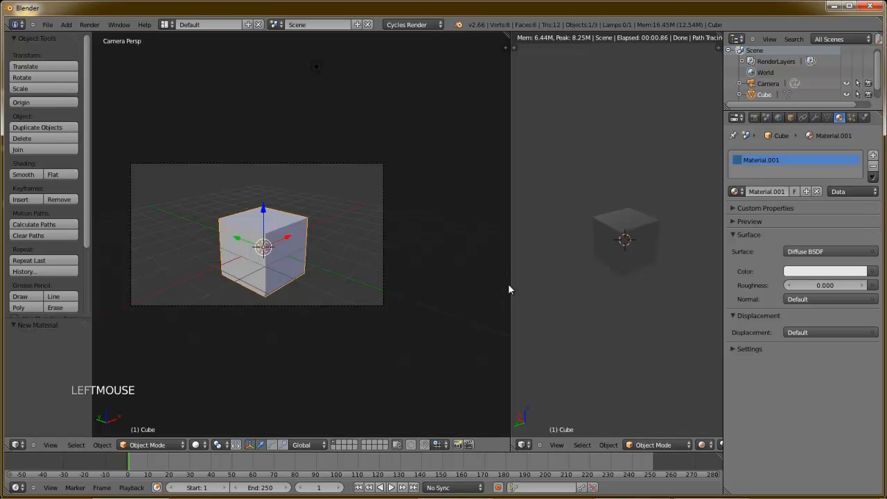
Enlarge the Rendered viewport so that it takes up most of the 3D area
{"action": "left_click_drag", "start_coordinate": [511, 283], "coordinate": [268, 297]}
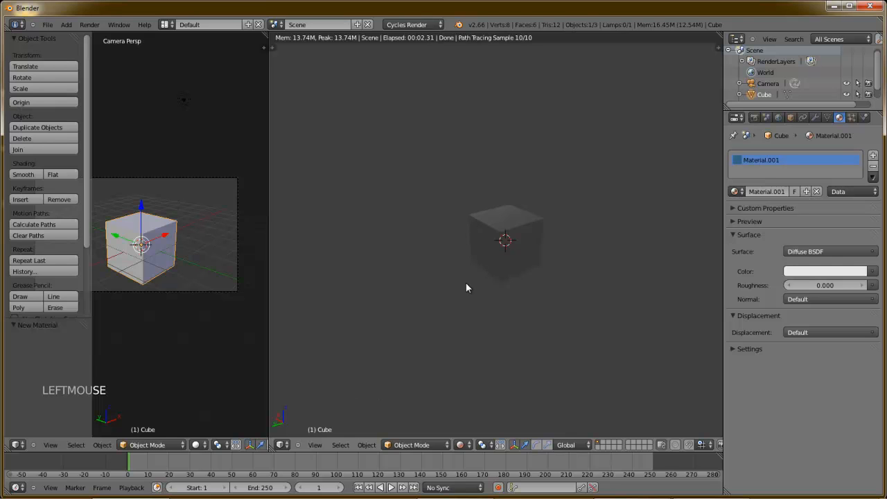
Add a mesh plane and raise it about 3.17 units along the Z axis, above the cube
{"action": "key", "text": "shift+a"}
{"action": "mouse_move", "coordinate": [466, 286]}
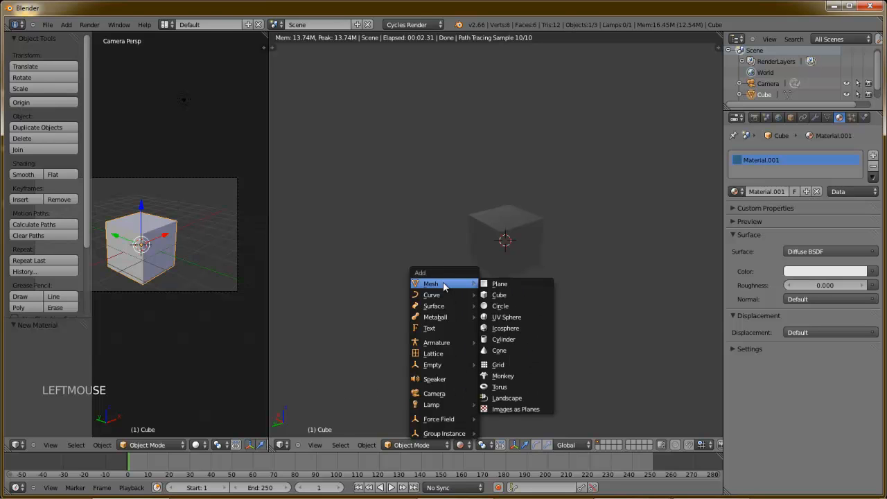
{"action": "left_click", "coordinate": [510, 285]}
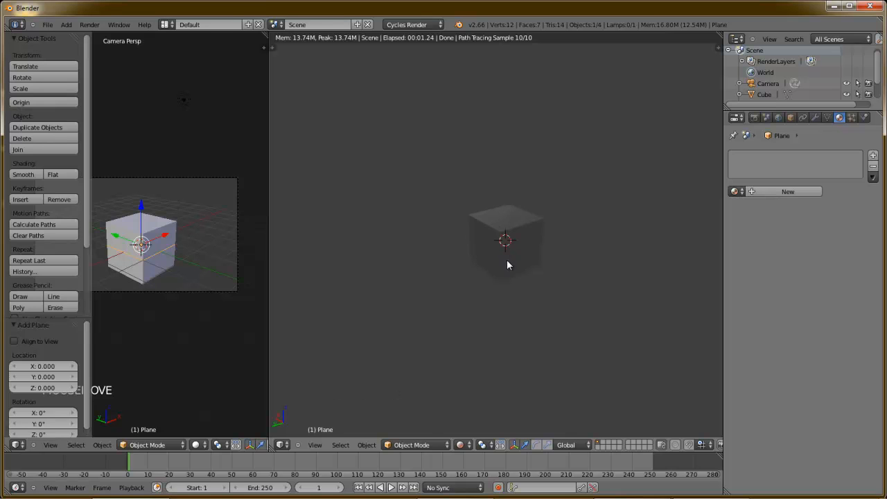
{"action": "key", "text": "g"}
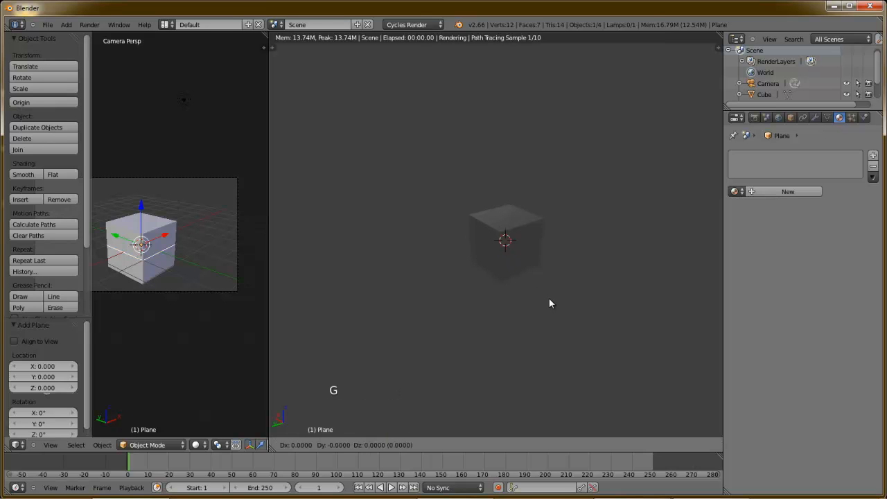
{"action": "key", "text": "z"}
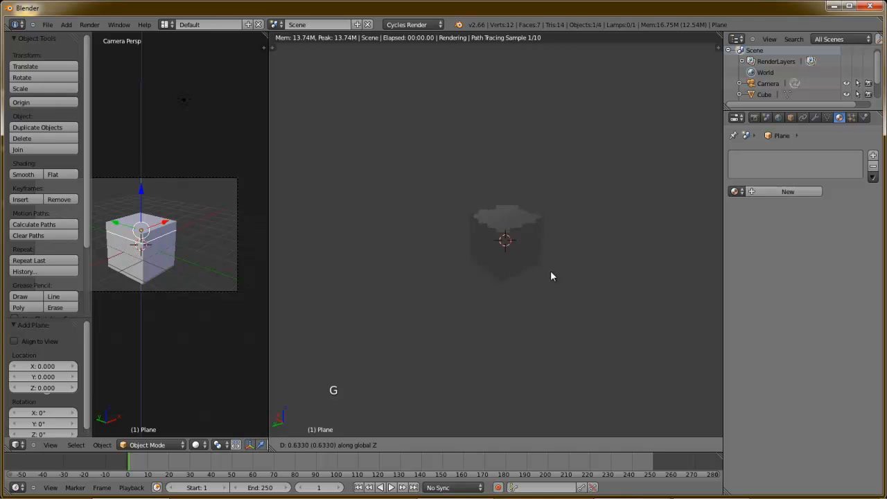
{"action": "left_click", "coordinate": [548, 219]}
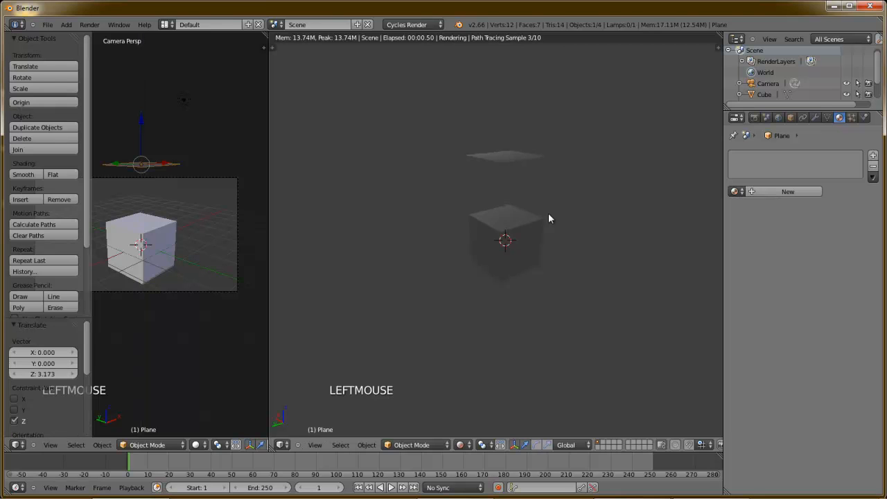
{"action": "key", "text": "s"}
{"action": "key", "text": "s"}
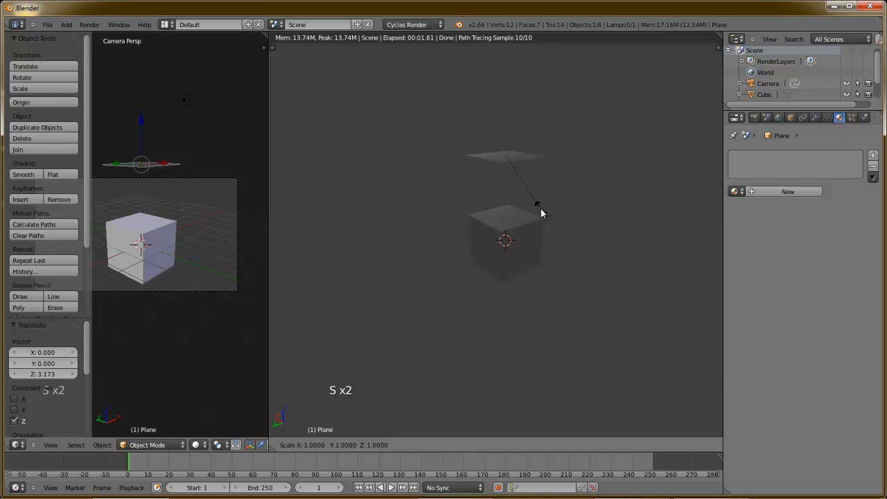
{"action": "type", "text": "5"}
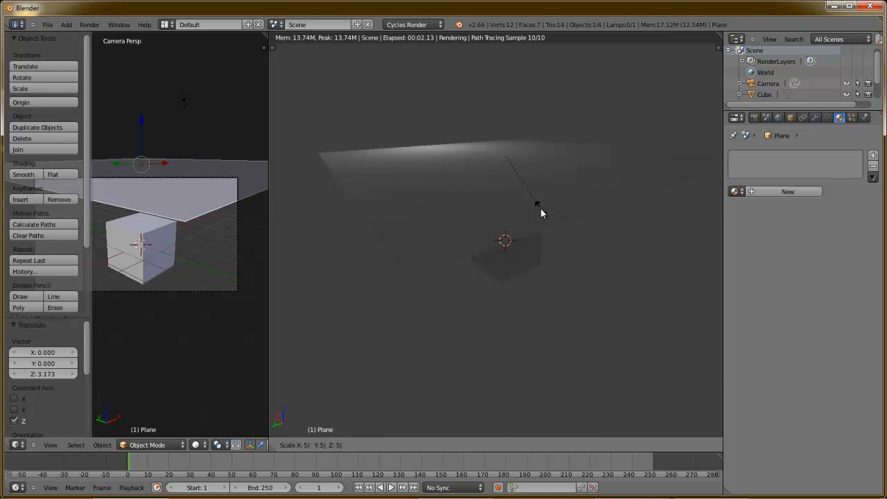
{"action": "right_click", "coordinate": [540, 208]}
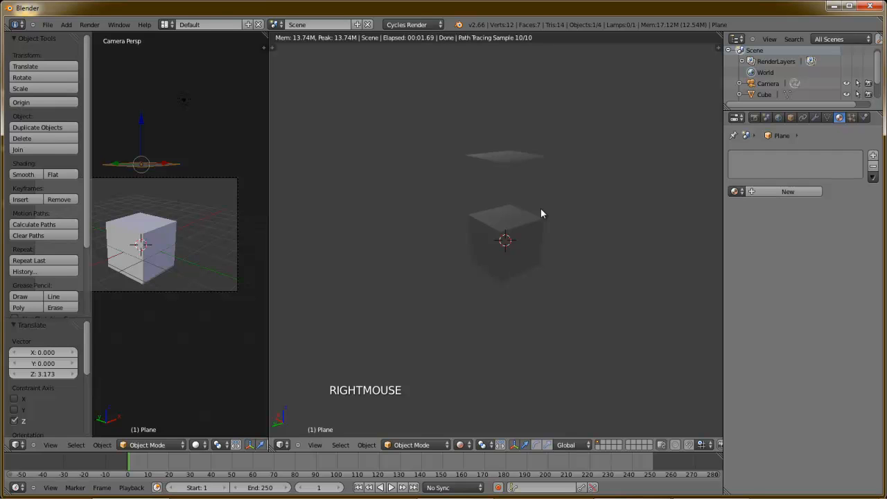
Scale the plane above the cube uniformly by a factor of 3
{"action": "key", "text": "s"}
{"action": "key", "text": "s"}
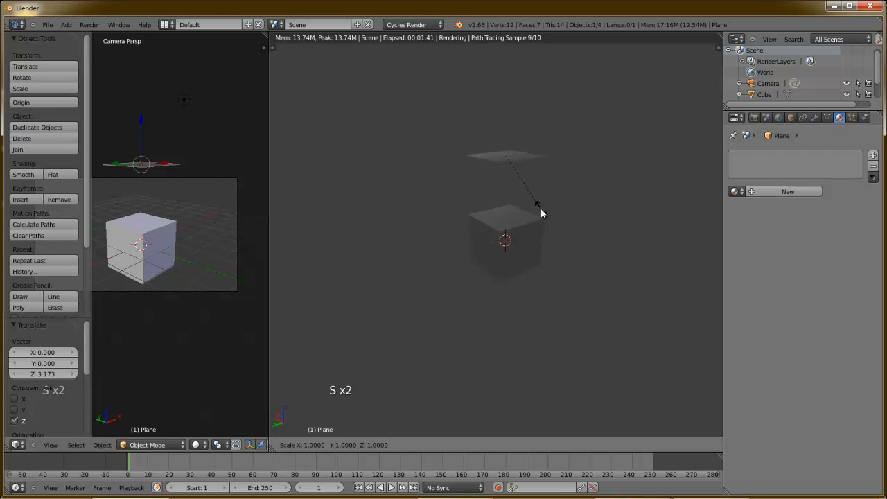
{"action": "key", "text": "3"}
{"action": "key", "text": "Return"}
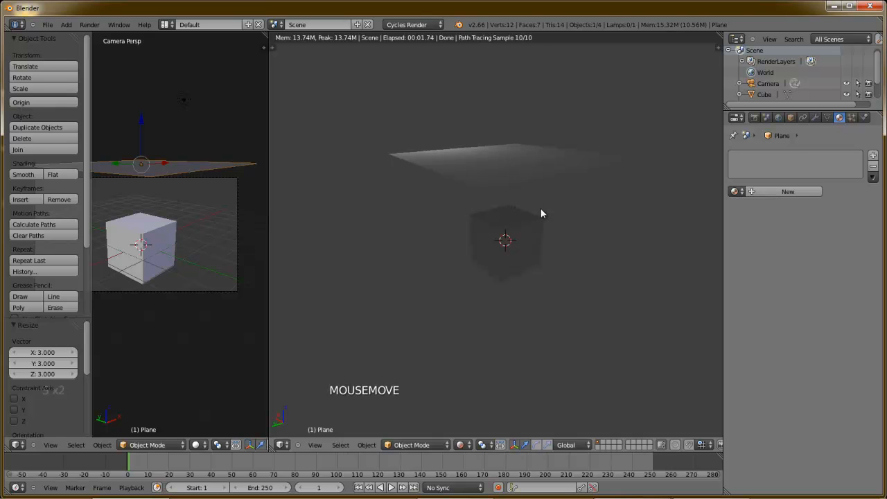
Tilt the plane with a freehand trackball rotation of about -35.5 and 26.9 degrees
{"action": "key", "text": "KP_3"}
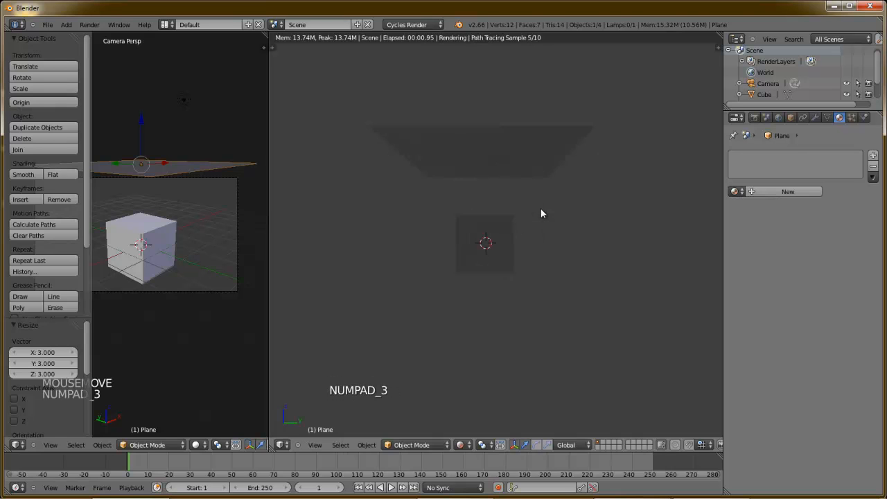
{"action": "key", "text": "KP_5"}
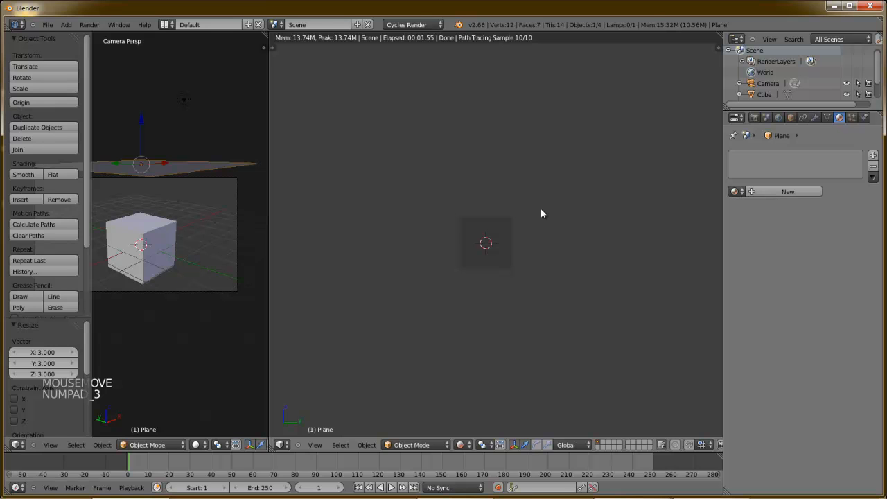
{"action": "middle_click_drag", "start_coordinate": [466, 228], "coordinate": [534, 247]}
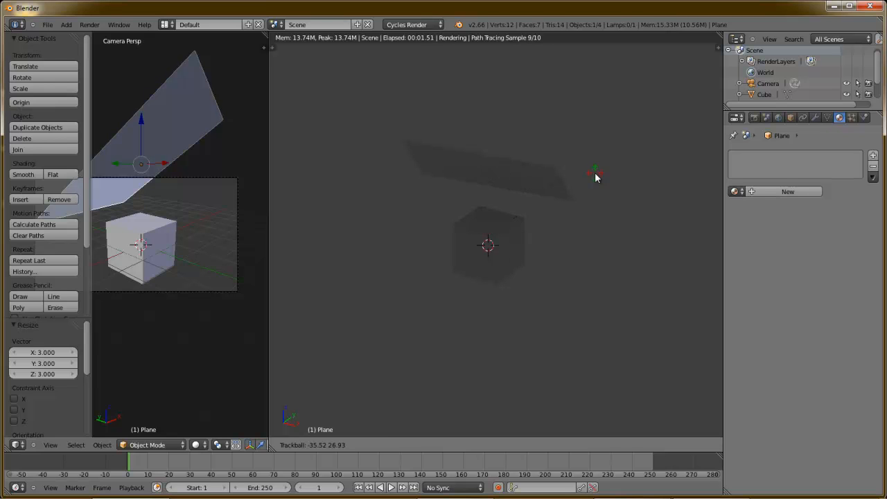
{"action": "left_click", "coordinate": [595, 176]}
{"action": "right_click", "coordinate": [532, 183]}
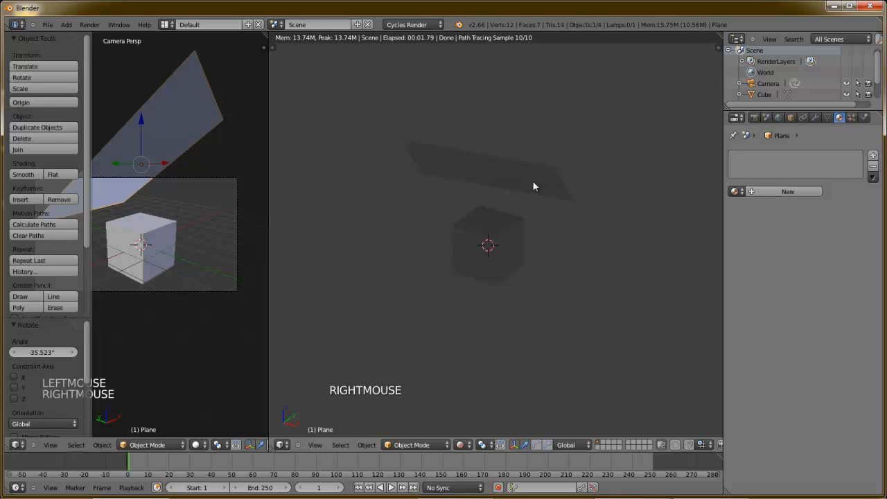
Move the tilted plane about 4.15 units along the global X axis
{"action": "key", "text": "g"}
{"action": "key", "text": "g"}
{"action": "key", "text": "x"}
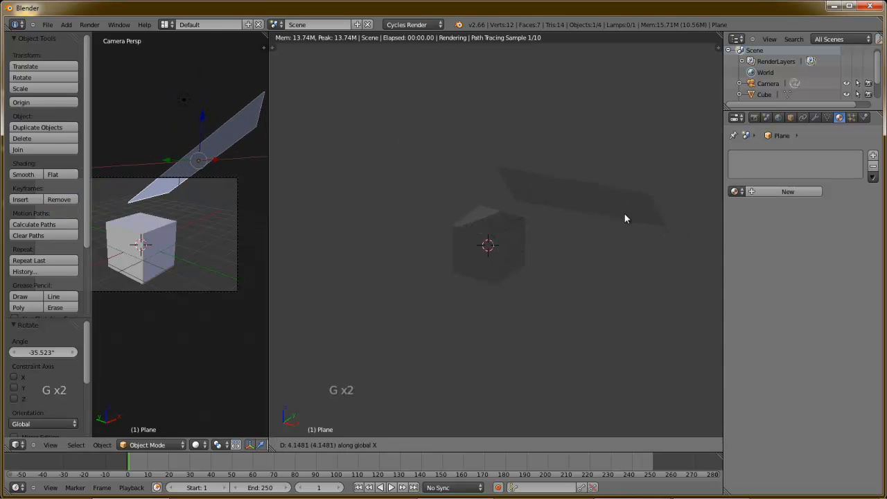
{"action": "left_click", "coordinate": [624, 215]}
Rotate the plane about 21.8° in the top view and about 16.6° in the front view
{"action": "key", "text": "KP_7"}
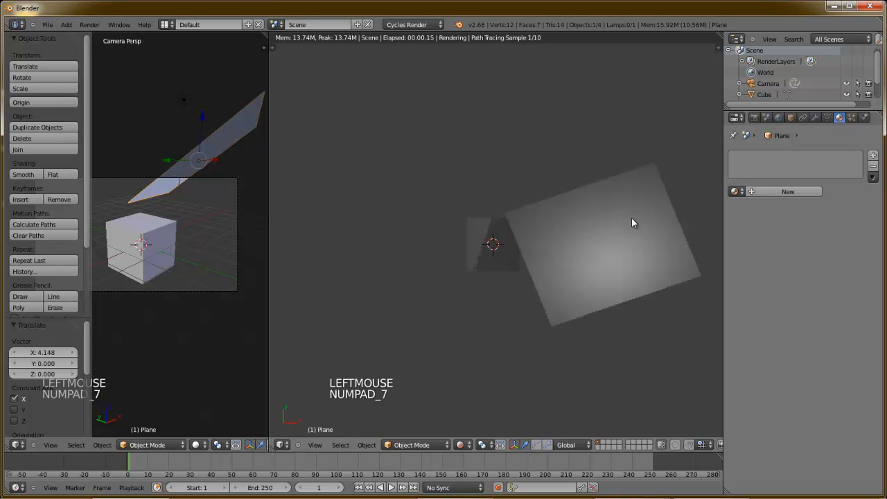
{"action": "key", "text": "r"}
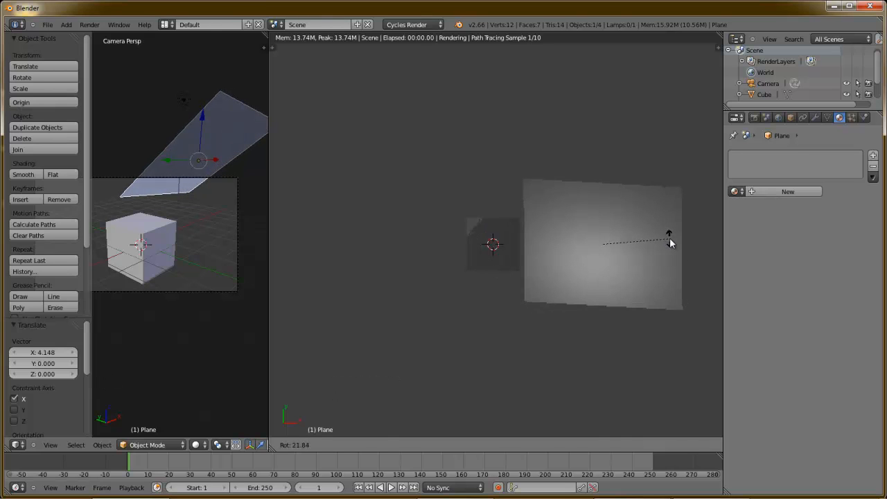
{"action": "left_click", "coordinate": [671, 243]}
{"action": "key", "text": "KP_1"}
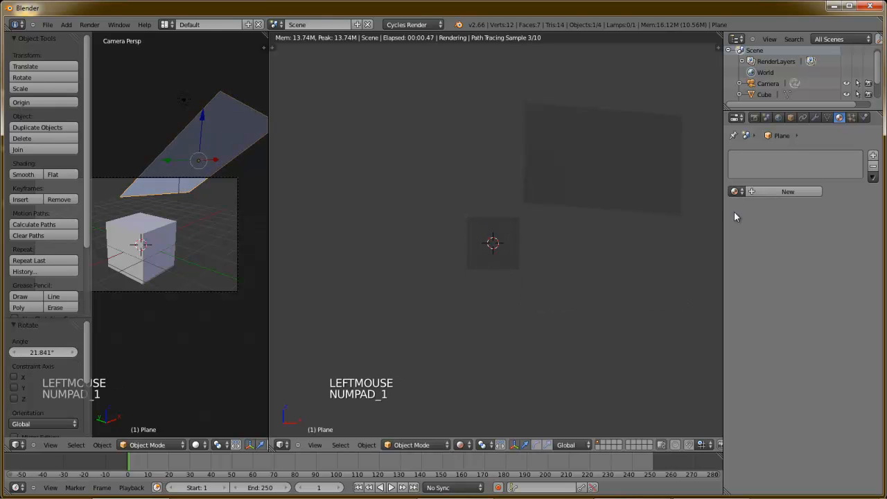
{"action": "key", "text": "r"}
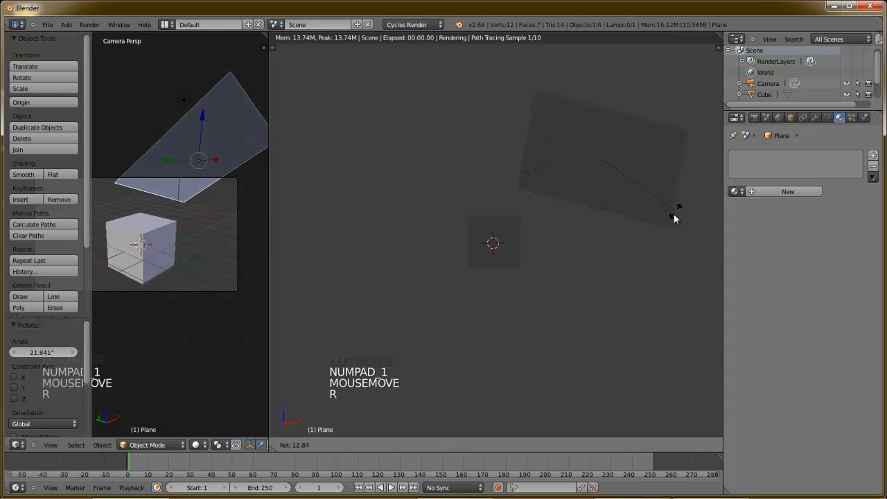
{"action": "left_click", "coordinate": [672, 215]}
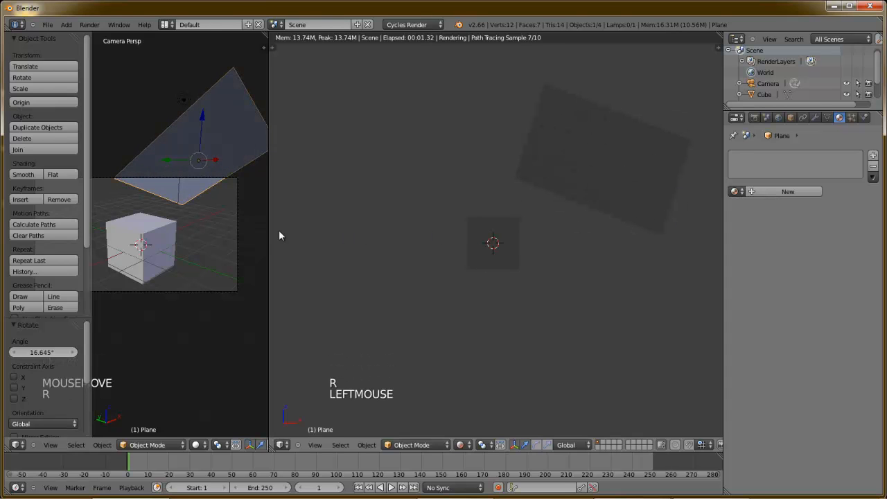
Delete the tilted plane from the scene
{"action": "mouse_move", "coordinate": [555, 243]}
{"action": "middle_mouse_down"}
{"action": "mouse_move", "coordinate": [602, 248]}
{"action": "mouse_move", "coordinate": [616, 267]}
{"action": "mouse_move", "coordinate": [684, 273]}
{"action": "mouse_move", "coordinate": [701, 282]}
{"action": "mouse_move", "coordinate": [695, 290]}
{"action": "mouse_move", "coordinate": [675, 253]}
{"action": "middle_mouse_up"}
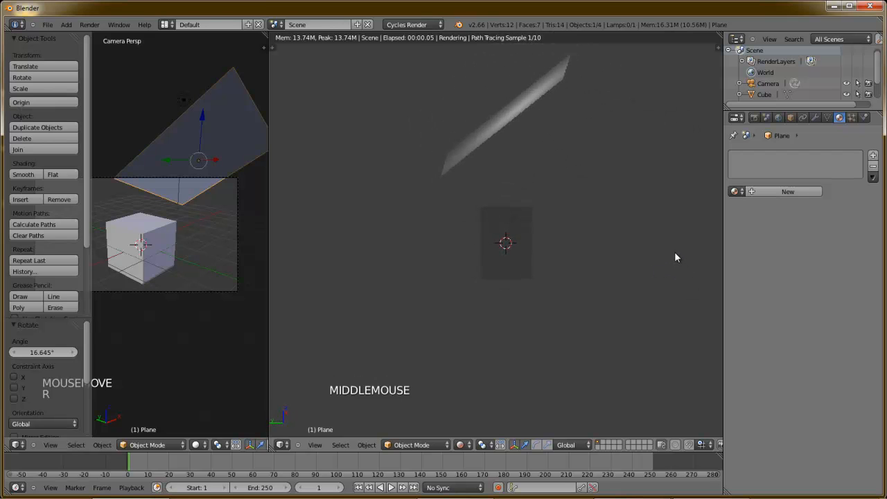
{"action": "key", "text": "Delete"}
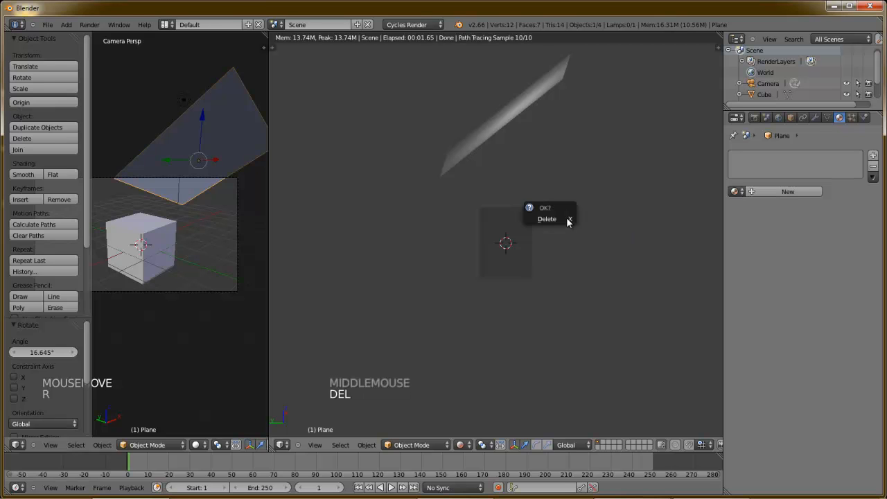
{"action": "left_click", "coordinate": [548, 219]}
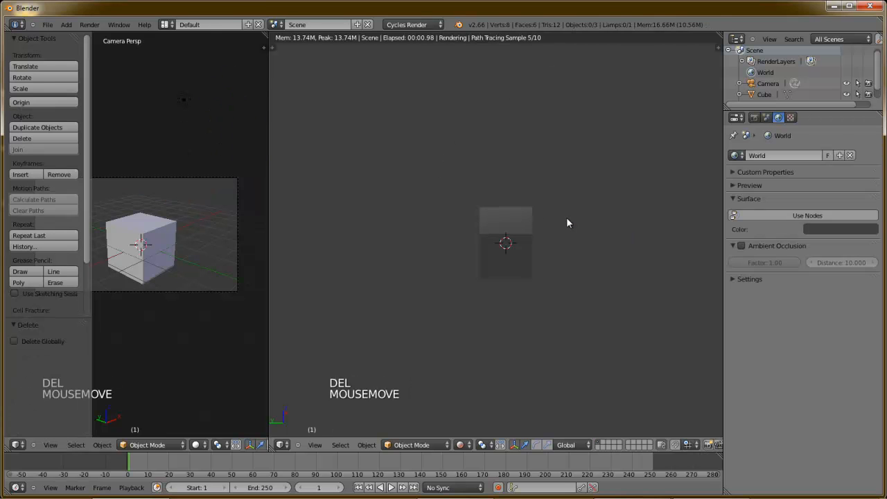
Add a new plane and raise it about 3.55 units along the global Z axis above the cube
{"action": "key", "text": "shift+a"}
{"action": "mouse_move", "coordinate": [567, 220]}
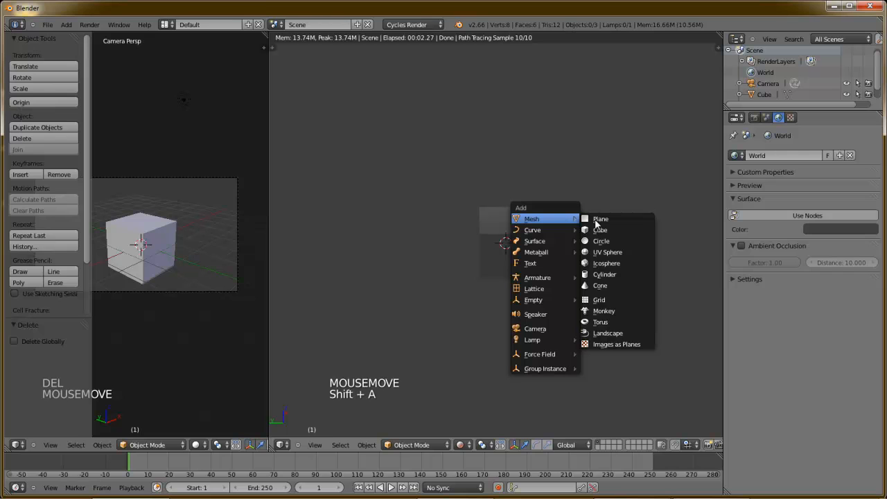
{"action": "left_click", "coordinate": [600, 220]}
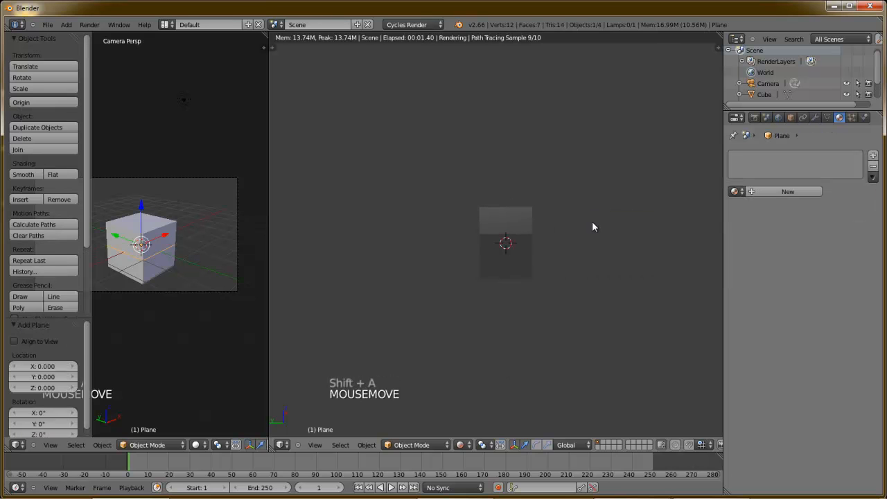
{"action": "key", "text": "g"}
{"action": "key", "text": "z"}
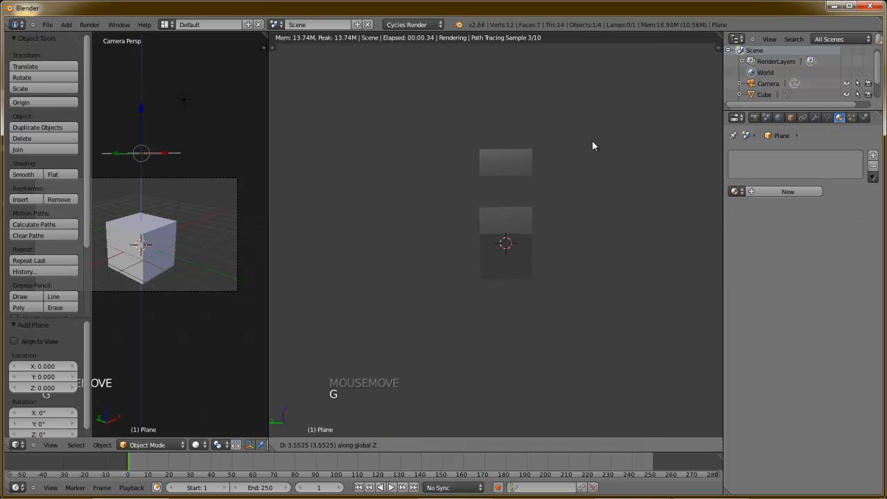
{"action": "left_click", "coordinate": [593, 146]}
Scale the raised plane uniformly by a factor of 3
{"action": "key", "text": "s"}
{"action": "key", "text": "s"}
{"action": "key", "text": "3"}
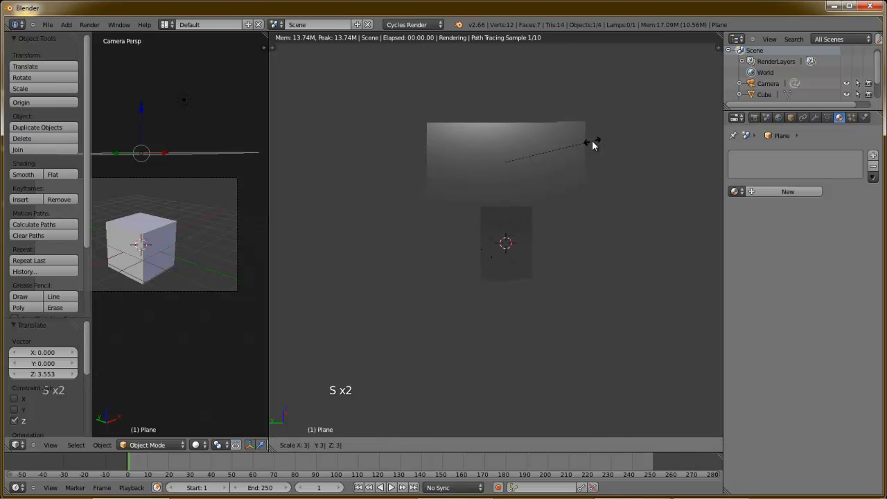
{"action": "left_click", "coordinate": [593, 145]}
Rotate the plane about 25° in the front view and move it about 3.3 units along the global X axis
{"action": "key", "text": "KP_1"}
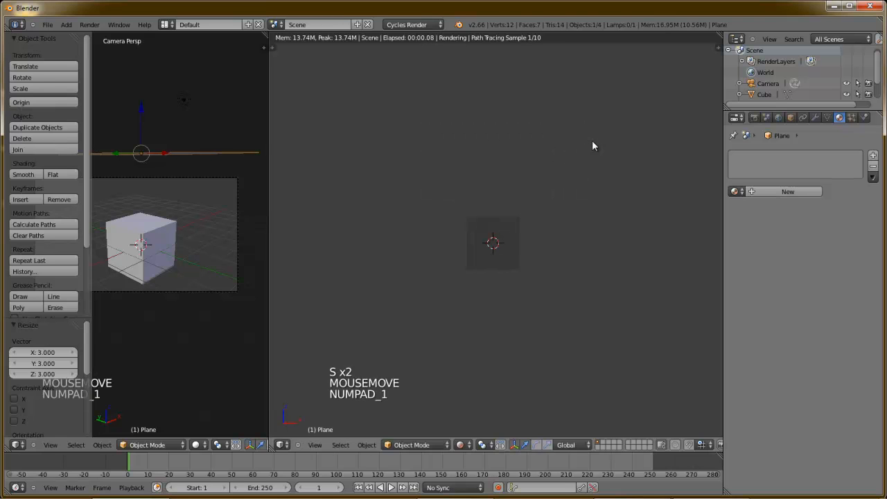
{"action": "key", "text": "r"}
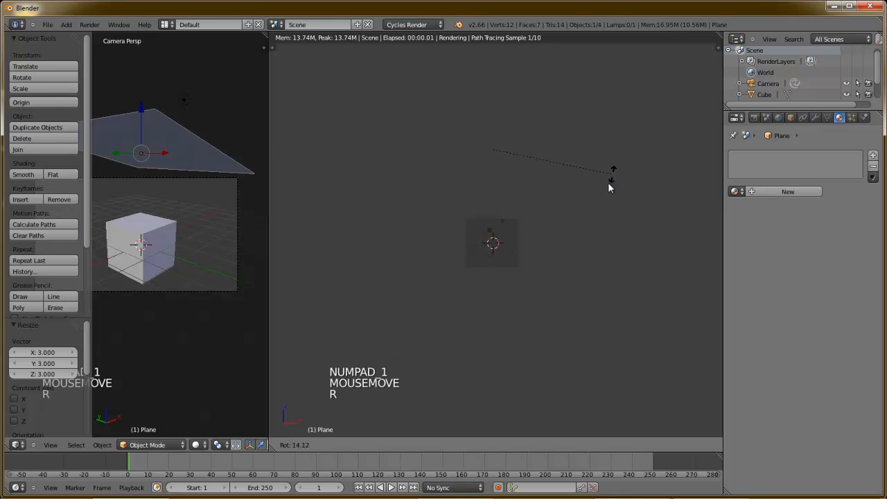
{"action": "left_click", "coordinate": [603, 199]}
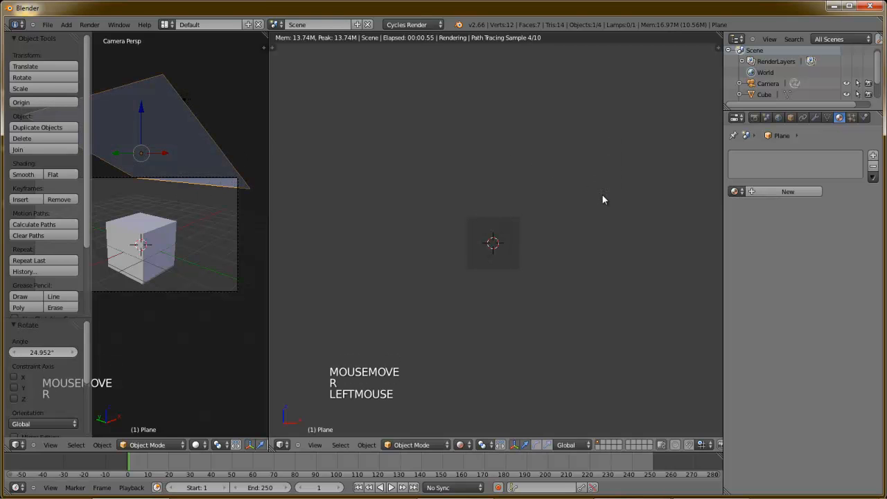
{"action": "key", "text": "g"}
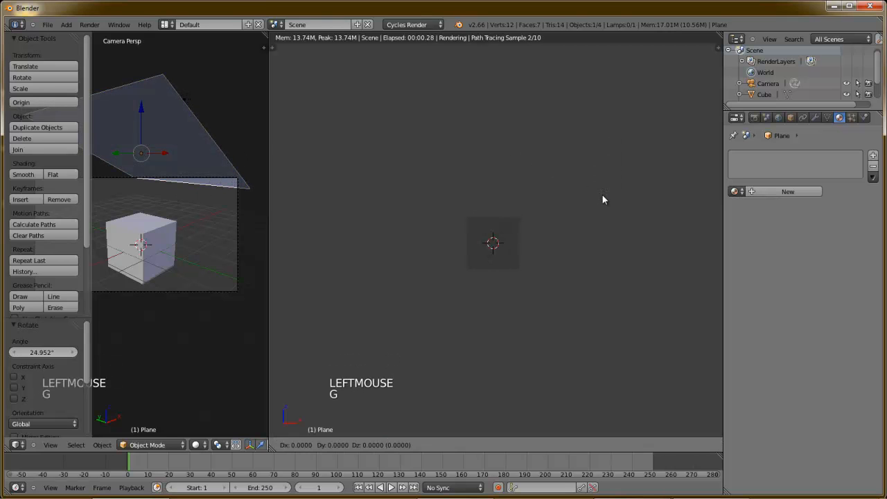
{"action": "key", "text": "x"}
{"action": "left_click", "coordinate": [690, 190]}
{"action": "mouse_move", "coordinate": [606, 213]}
{"action": "middle_mouse_down"}
{"action": "mouse_move", "coordinate": [534, 240]}
{"action": "mouse_move", "coordinate": [603, 238]}
{"action": "mouse_move", "coordinate": [556, 228]}
{"action": "mouse_move", "coordinate": [555, 236]}
{"action": "mouse_move", "coordinate": [576, 242]}
{"action": "middle_mouse_up"}
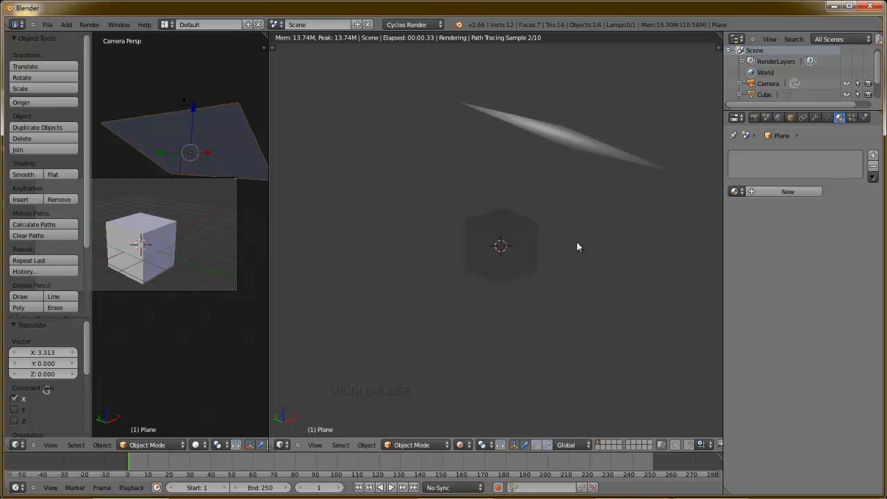
{"action": "key", "text": "r"}
{"action": "key", "text": "x"}
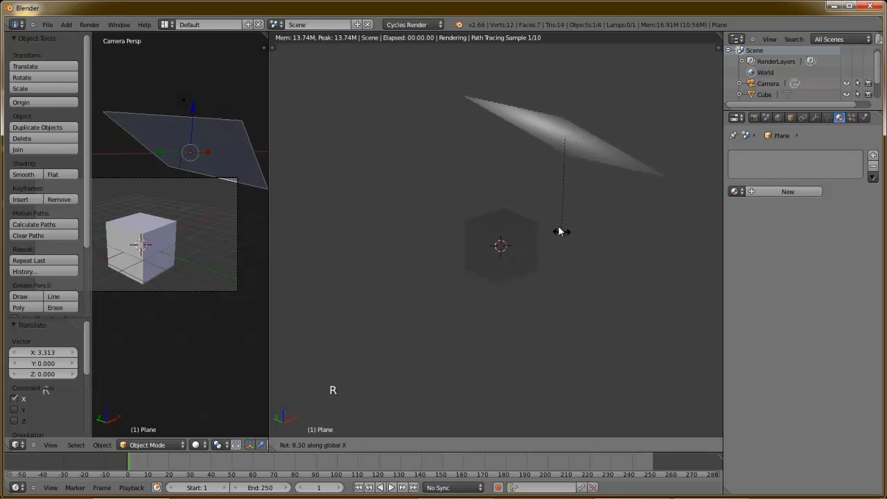
{"action": "right_click", "coordinate": [559, 214]}
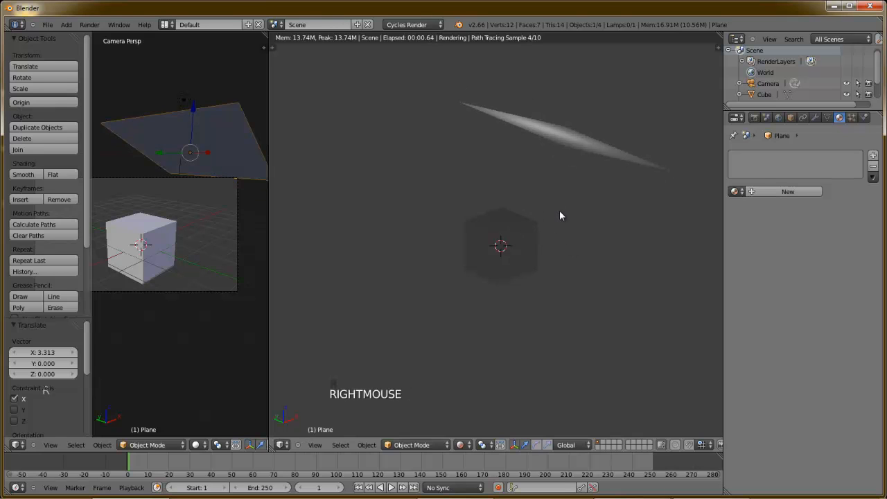
Rotate the plane a further 18.2° or so around the global Y axis to tilt it towards the cube
{"action": "key", "text": "r"}
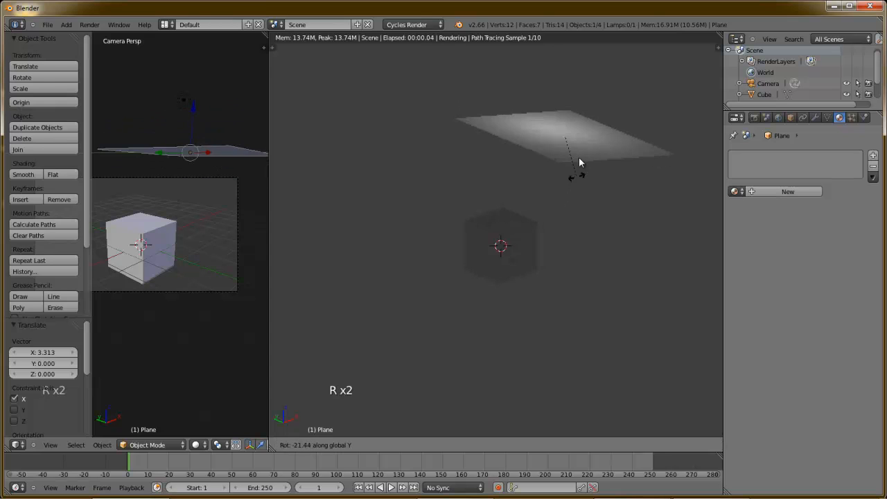
{"action": "left_click", "coordinate": [531, 214]}
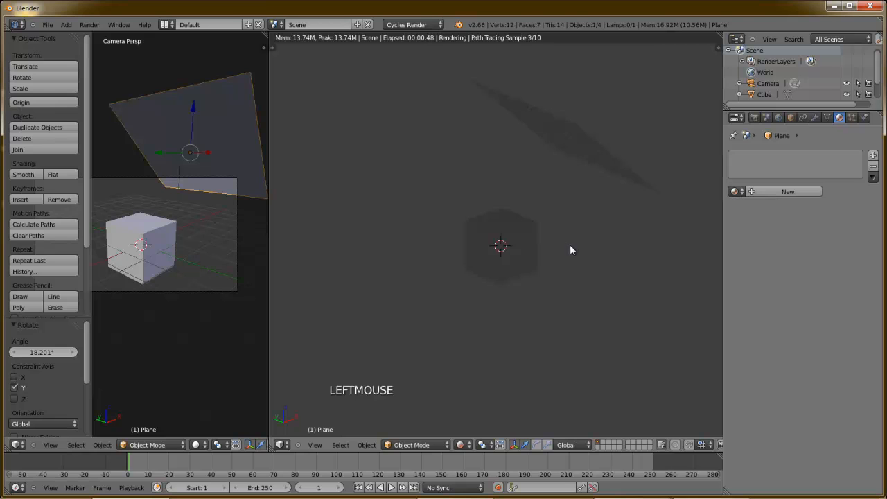
{"action": "middle_click", "coordinate": [522, 232]}
{"action": "mouse_move", "coordinate": [521, 223]}
{"action": "middle_mouse_down"}
{"action": "mouse_move", "coordinate": [525, 206]}
{"action": "mouse_move", "coordinate": [504, 222]}
{"action": "mouse_move", "coordinate": [515, 239]}
{"action": "mouse_move", "coordinate": [581, 273]}
{"action": "mouse_move", "coordinate": [589, 270]}
{"action": "mouse_move", "coordinate": [535, 223]}
{"action": "mouse_move", "coordinate": [570, 206]}
{"action": "mouse_move", "coordinate": [603, 237]}
{"action": "mouse_move", "coordinate": [556, 238]}
{"action": "middle_mouse_up"}
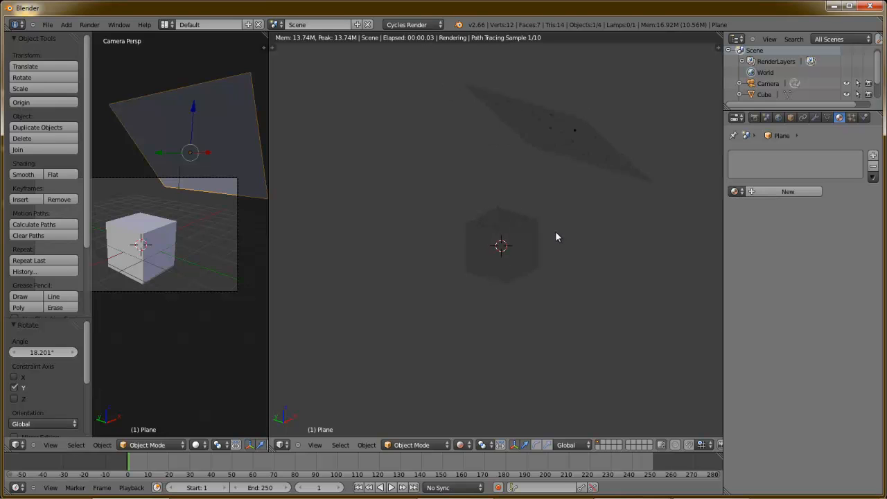
Add a second plane at the 3D cursor and widen the solid-shaded viewport
{"action": "key", "text": "shift+a"}
{"action": "mouse_move", "coordinate": [556, 232]}
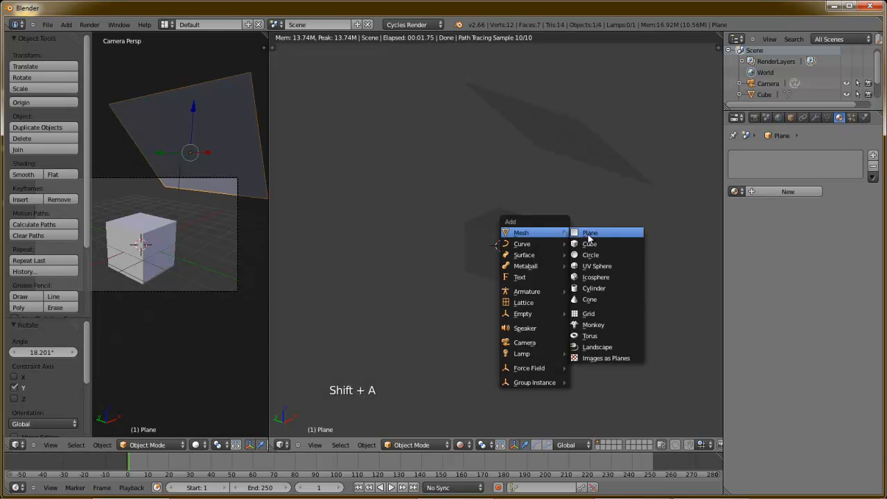
{"action": "left_click", "coordinate": [588, 234]}
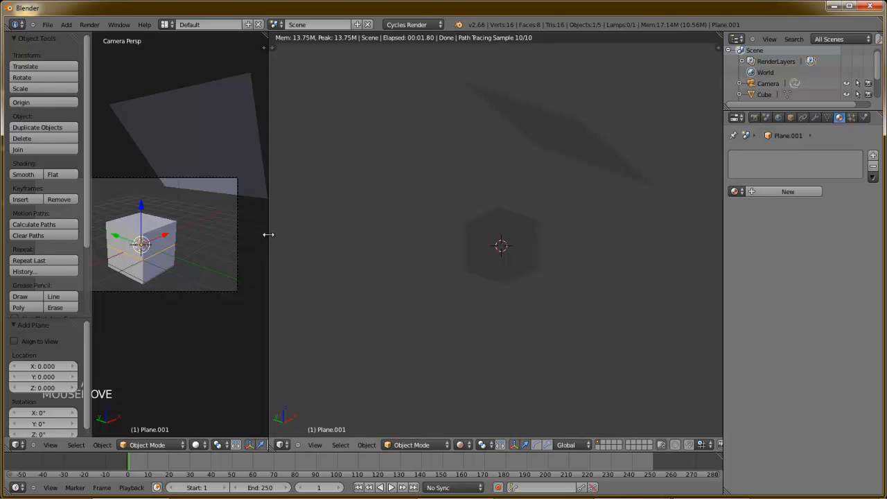
{"action": "left_click_drag", "start_coordinate": [271, 238], "coordinate": [432, 249]}
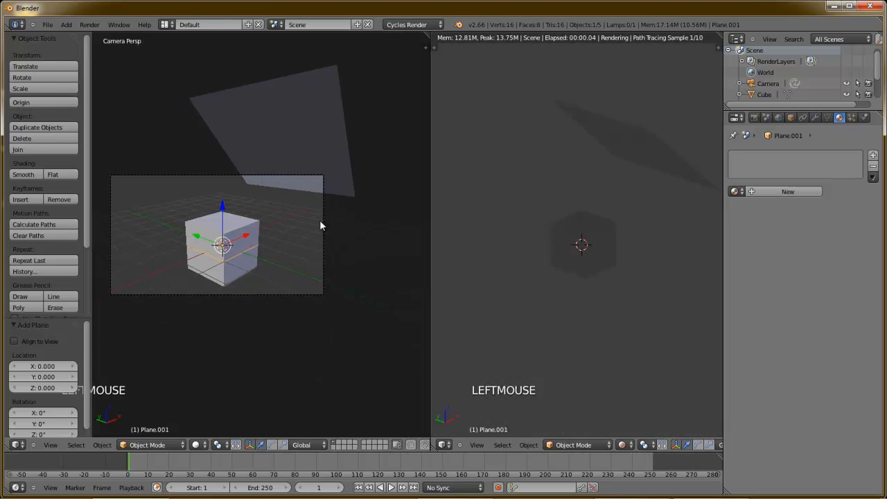
Lower the second plane 1 unit along Z in the front orthographic view, to the cube's base
{"action": "key", "text": "KP_1"}
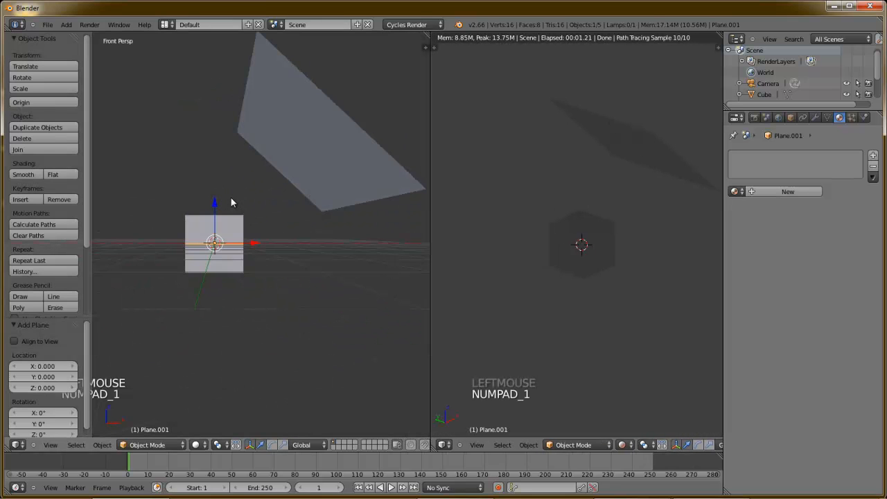
{"action": "key", "text": "KP_5"}
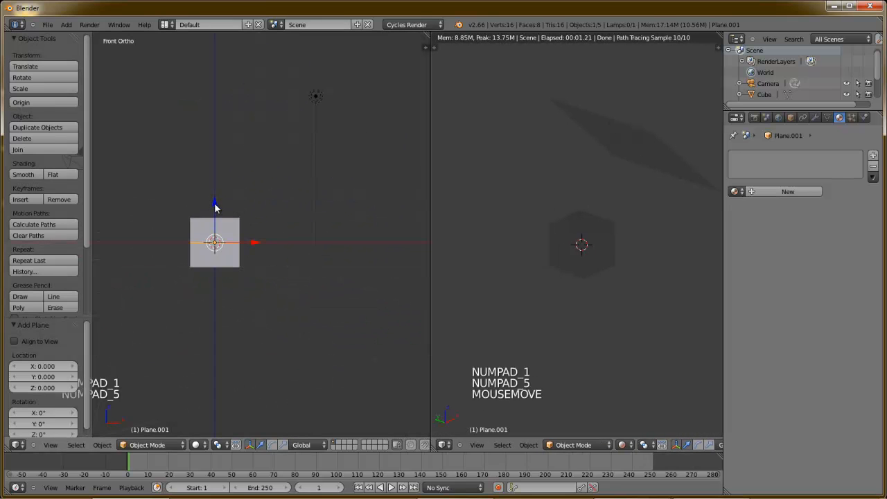
{"action": "left_click", "coordinate": [215, 206]}
{"action": "left_click_drag", "start_coordinate": [215, 206], "coordinate": [215, 226]}
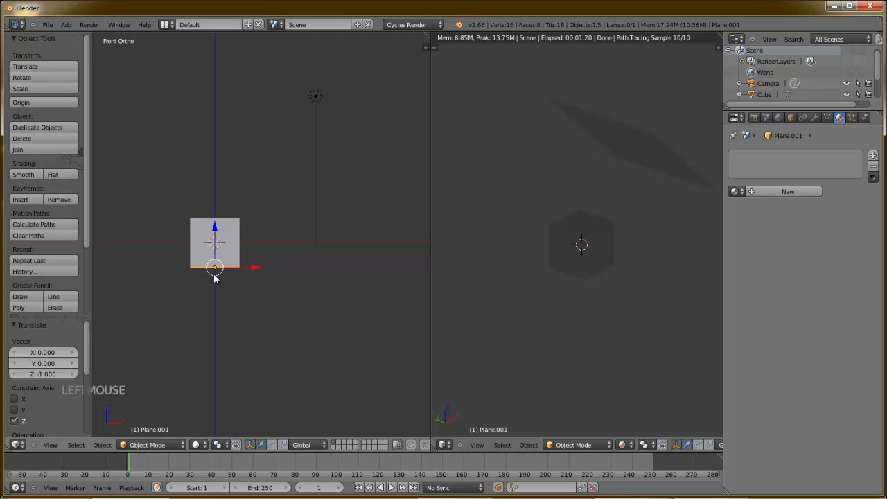
Scale the plane under the cube by a factor of 5 to form a floor
{"action": "middle_click_drag", "start_coordinate": [228, 214], "coordinate": [263, 270]}
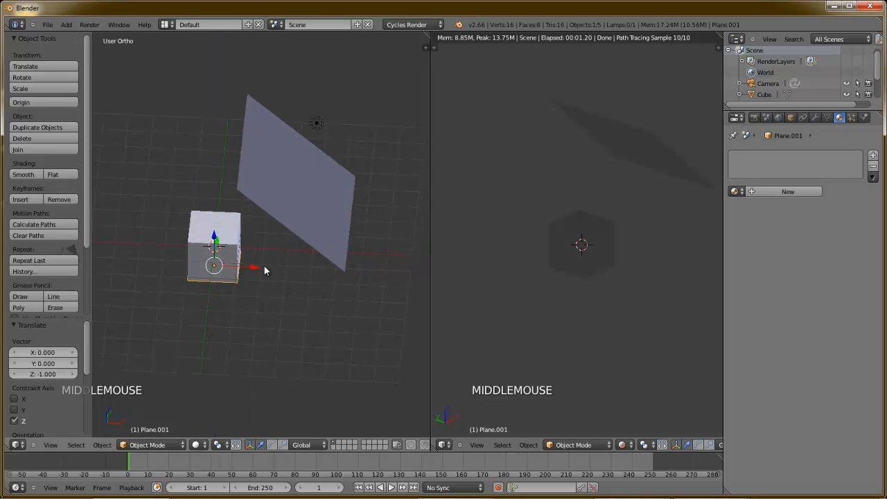
{"action": "key", "text": "r"}
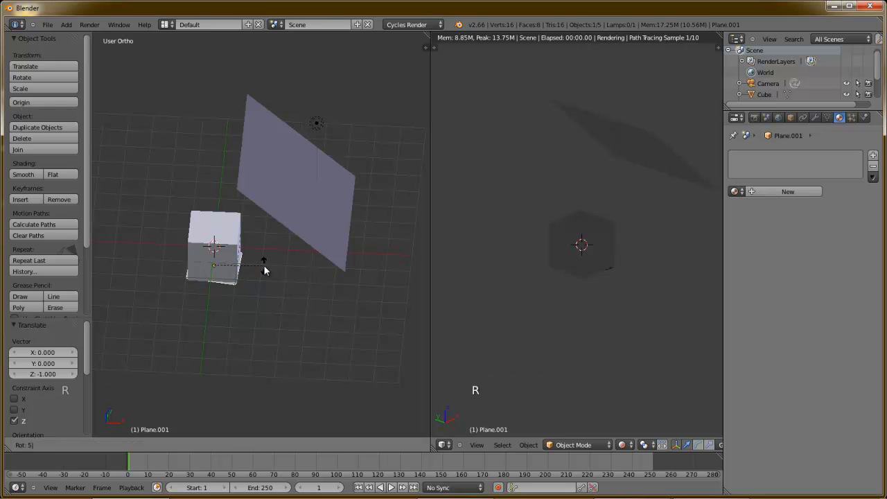
{"action": "right_click", "coordinate": [264, 270]}
{"action": "key", "text": "s"}
{"action": "key", "text": "s"}
{"action": "key", "text": "5"}
{"action": "key", "text": "Return"}
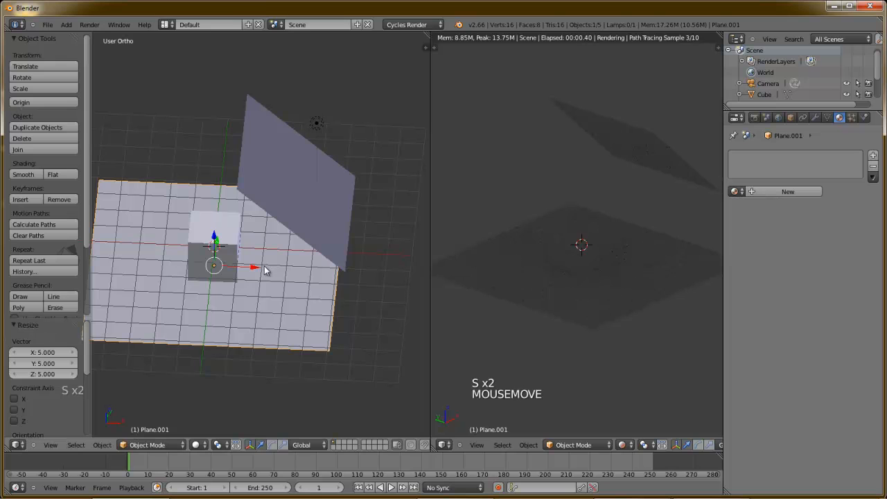
Give the tilted plane above the cube a new material with an Emission surface
{"action": "middle_click_drag", "start_coordinate": [277, 309], "coordinate": [296, 286]}
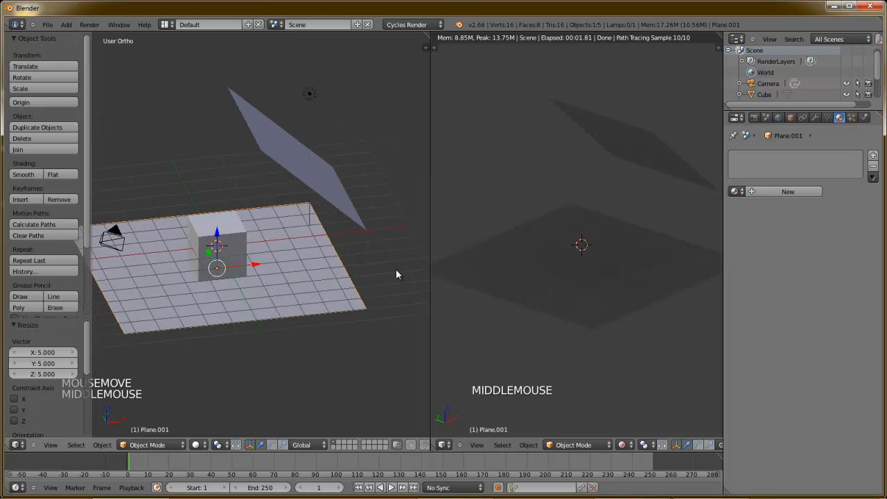
{"action": "right_click", "coordinate": [286, 148]}
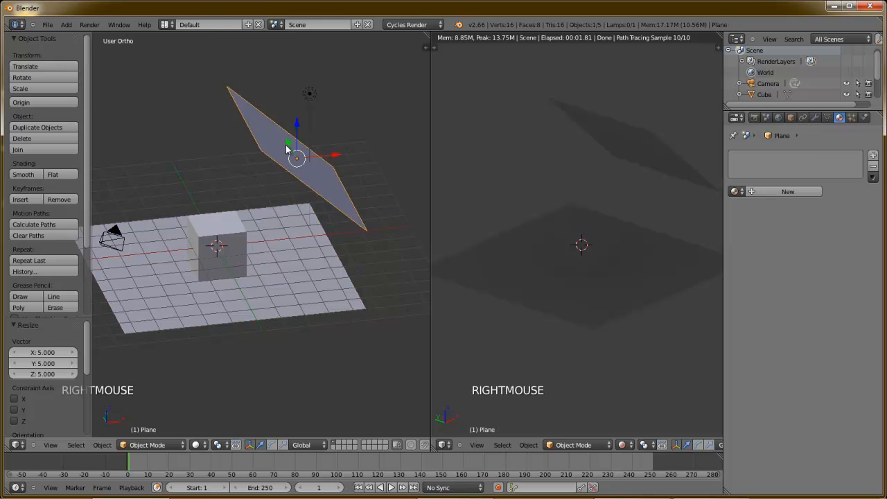
{"action": "middle_click_drag", "start_coordinate": [220, 233], "coordinate": [296, 237]}
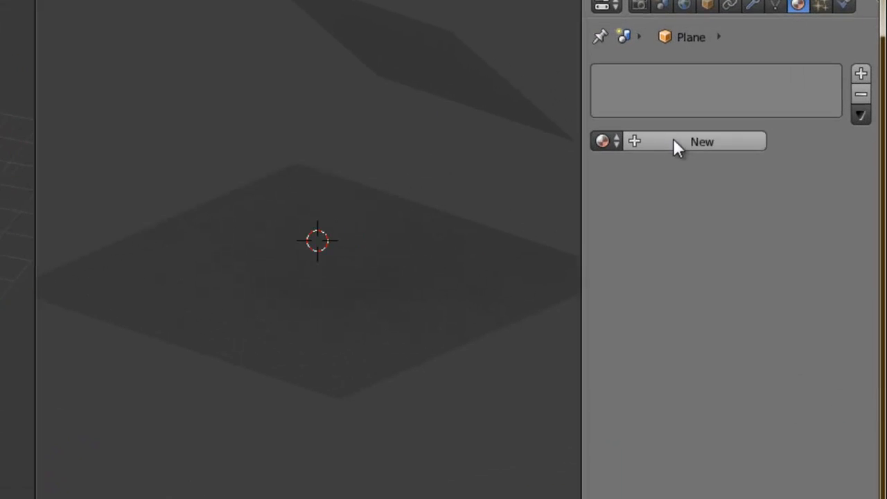
{"action": "left_click", "coordinate": [674, 139]}
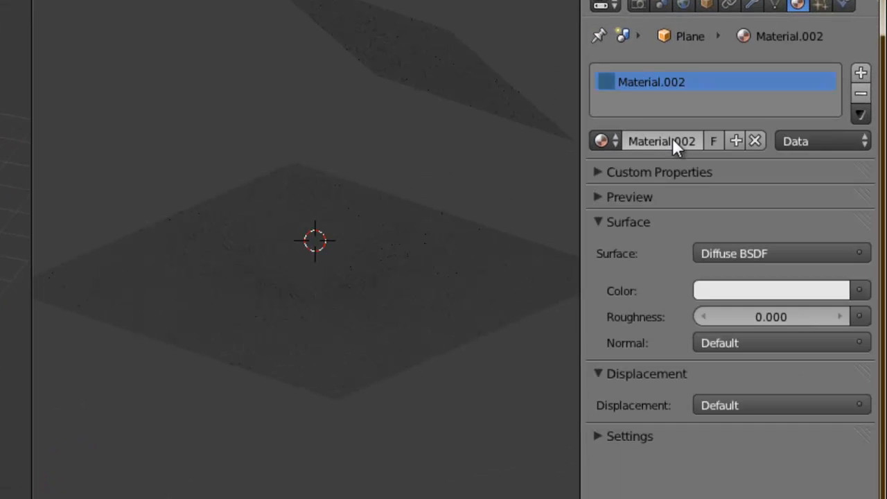
{"action": "left_click", "coordinate": [755, 255]}
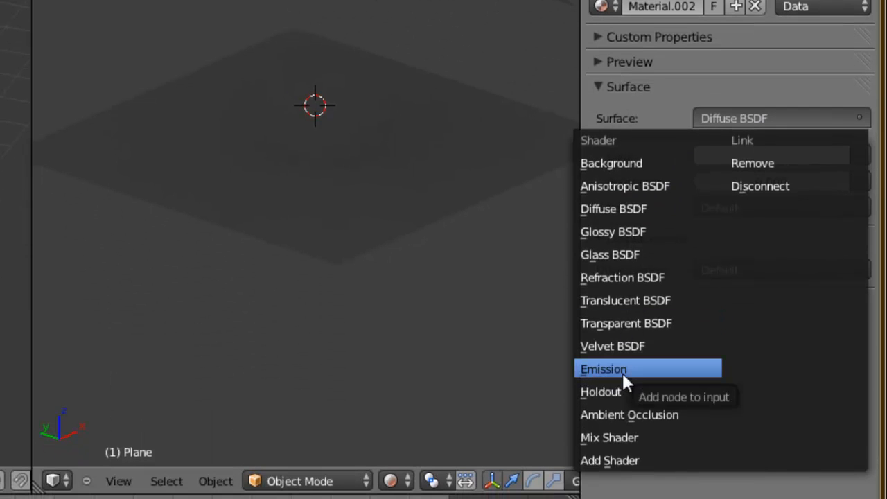
{"action": "left_click", "coordinate": [622, 371]}
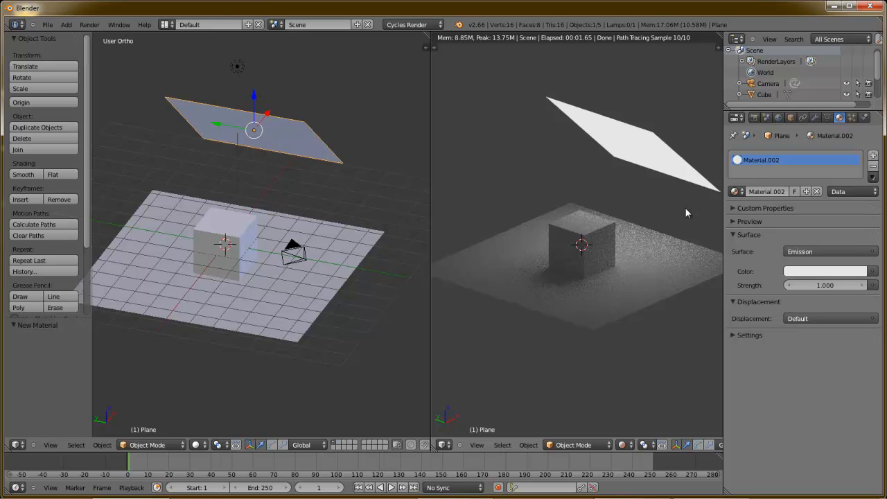
Set the emission strength of the tilted plane's material to 5
{"action": "middle_click_drag", "start_coordinate": [642, 239], "coordinate": [607, 260]}
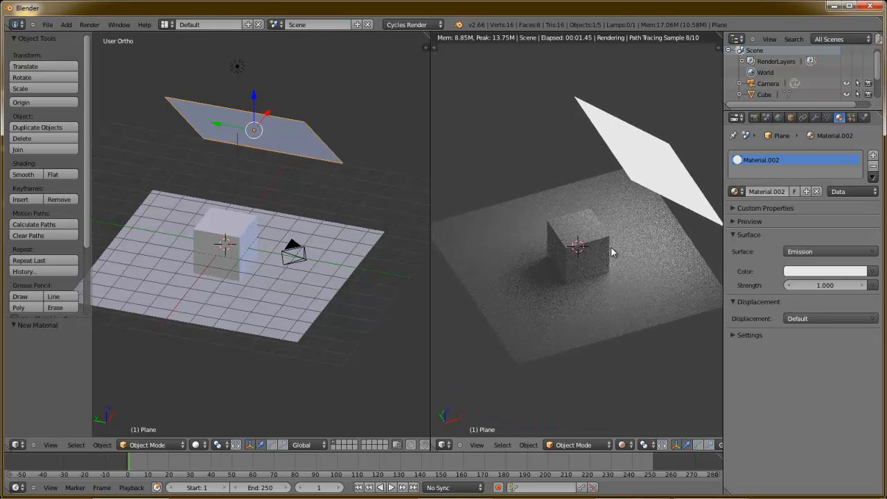
{"action": "scroll", "coordinate": [618, 284], "scroll_direction": "up", "scroll_amount": 2}
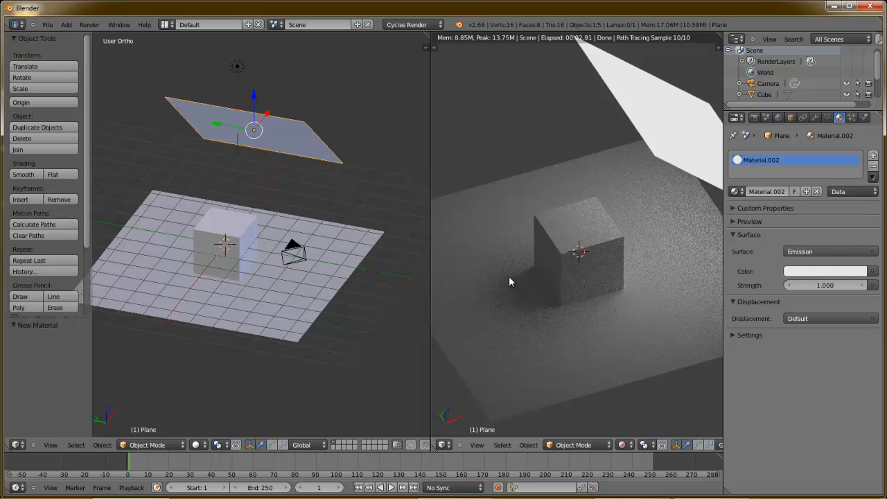
{"action": "middle_click_drag", "start_coordinate": [579, 342], "coordinate": [615, 322]}
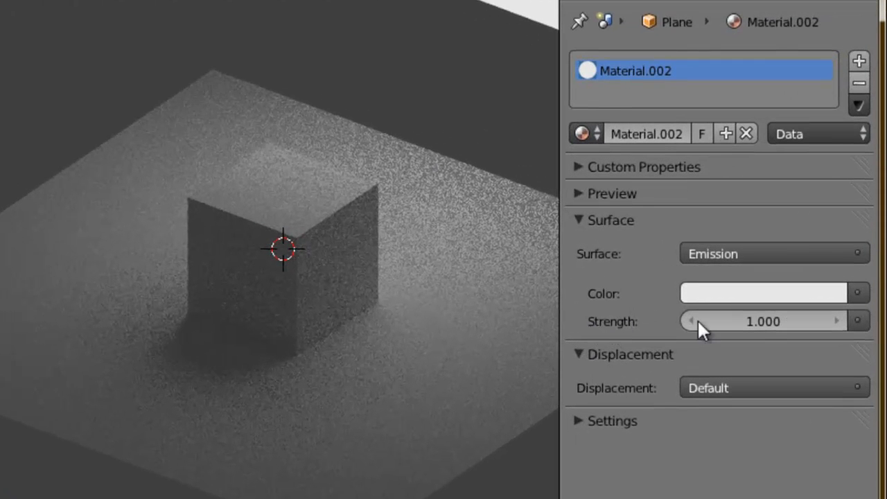
{"action": "left_click", "coordinate": [764, 321]}
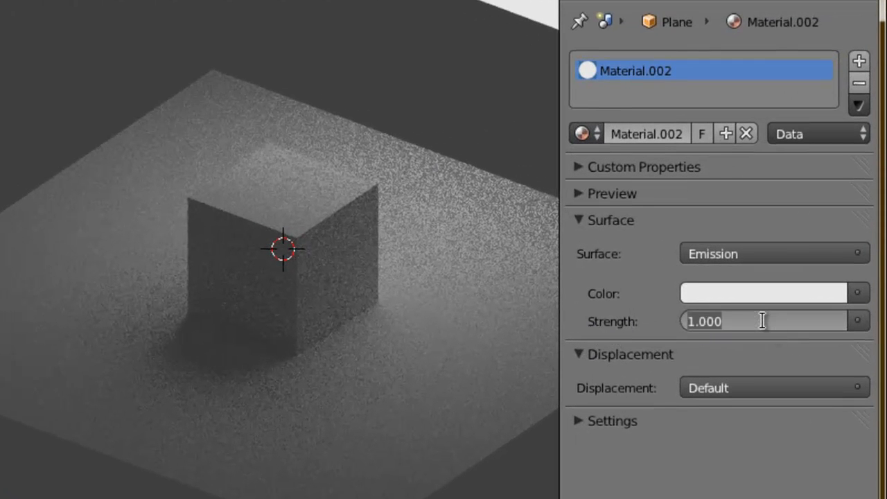
{"action": "type", "text": "5"}
{"action": "key", "text": "Return"}
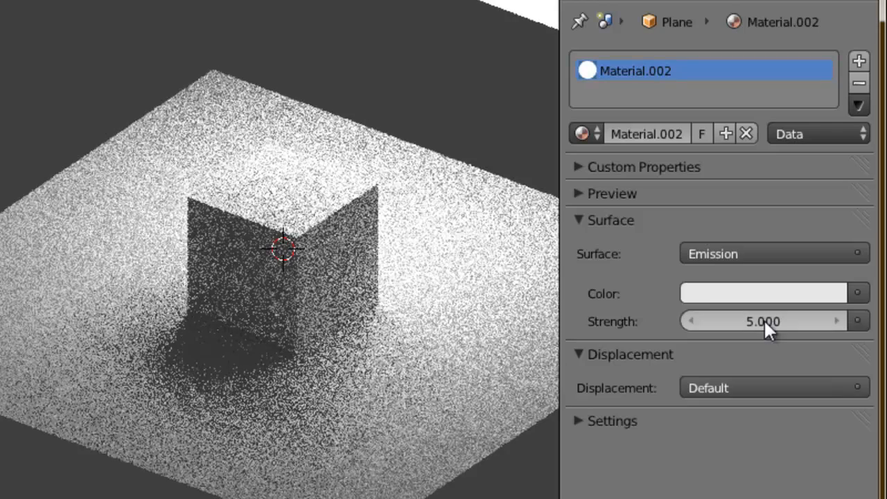
Set the tilted plane's emission strength to 4 and tint its emission colour a pale warm yellow
{"action": "left_click", "coordinate": [764, 320]}
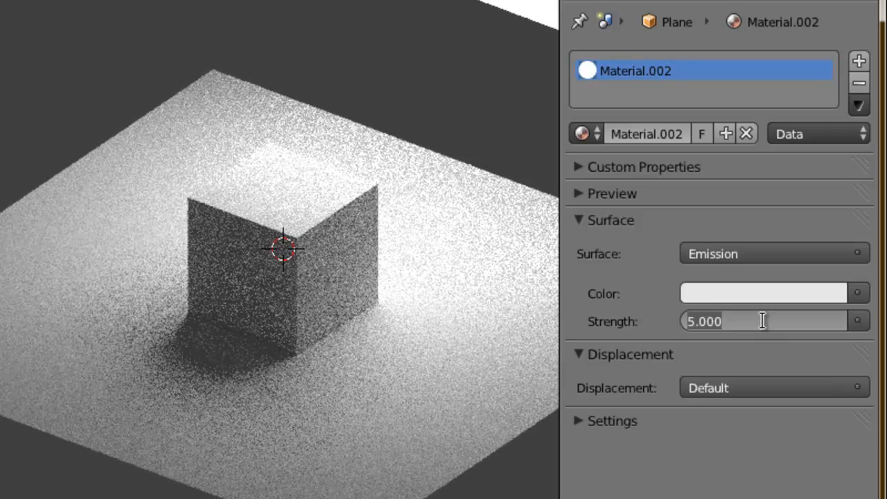
{"action": "type", "text": "4"}
{"action": "key", "text": "Return"}
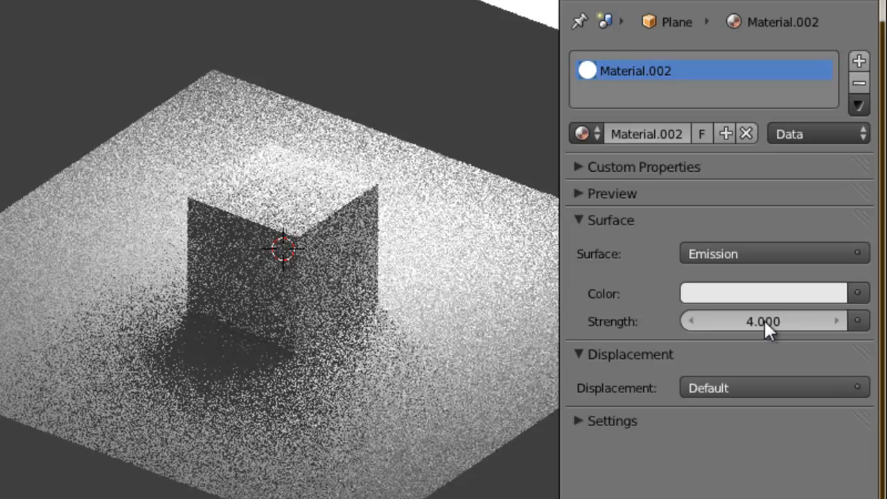
{"action": "middle_click_drag", "start_coordinate": [306, 374], "coordinate": [191, 343]}
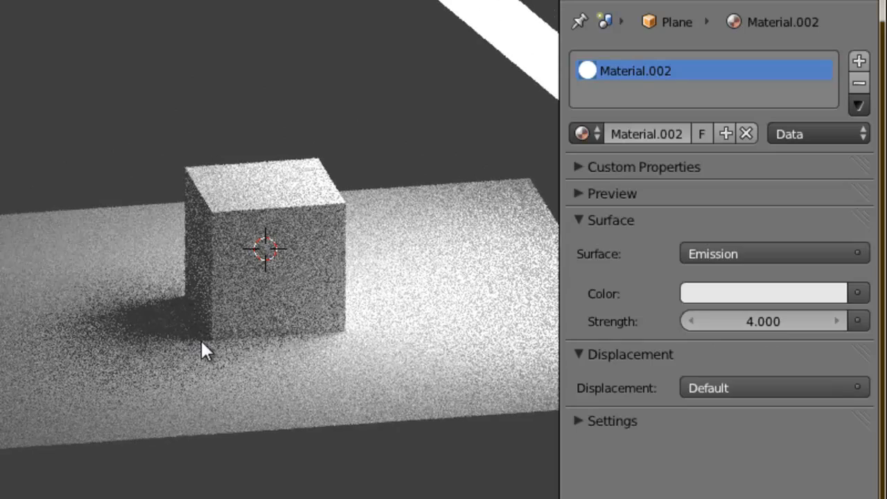
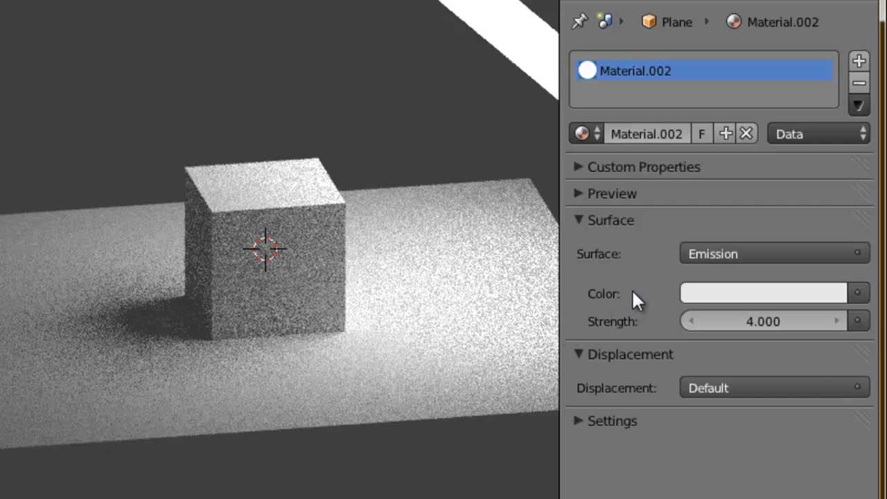
{"action": "left_click", "coordinate": [722, 295]}
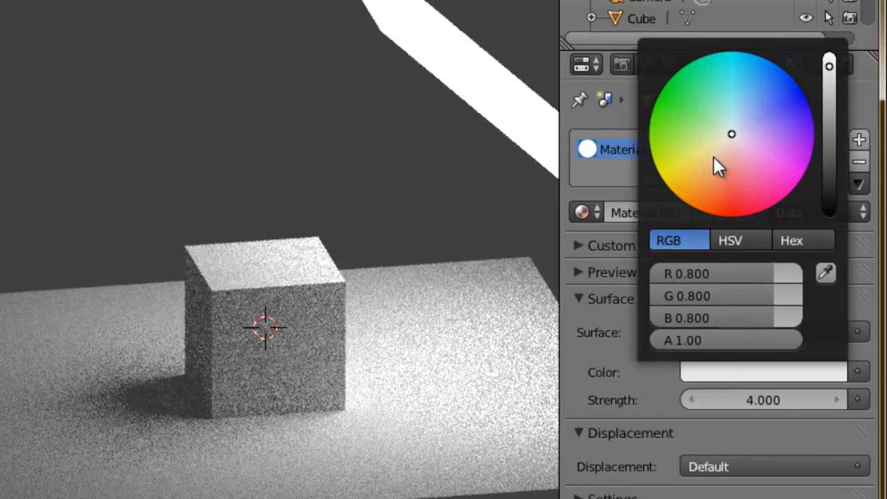
{"action": "left_click", "coordinate": [705, 164]}
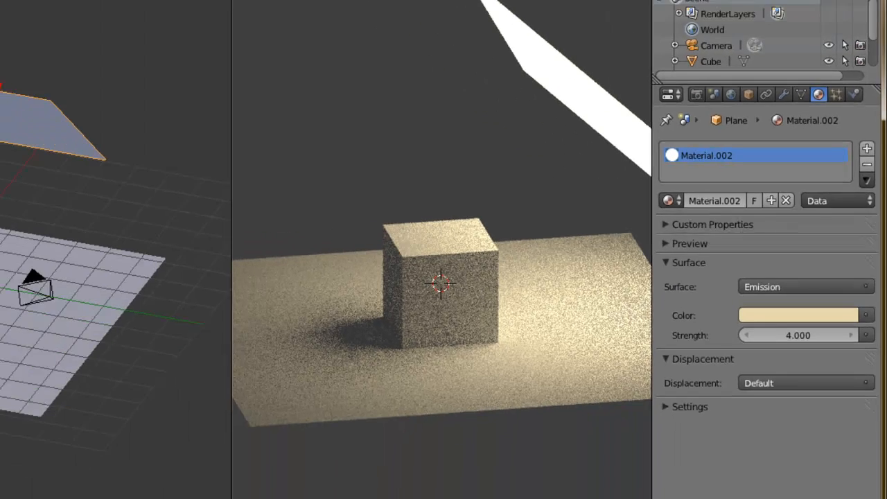
Change the surface shader of the cube's material to Glossy BSDF
{"action": "right_click", "coordinate": [218, 243]}
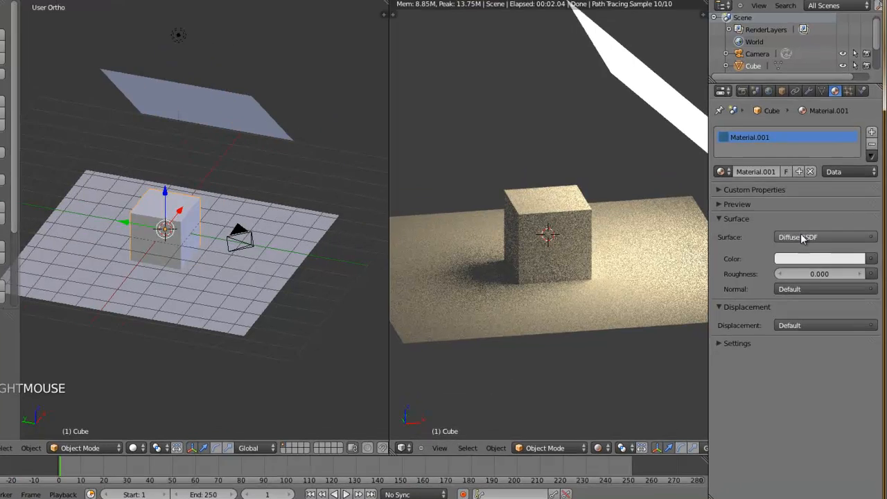
{"action": "left_click", "coordinate": [809, 251]}
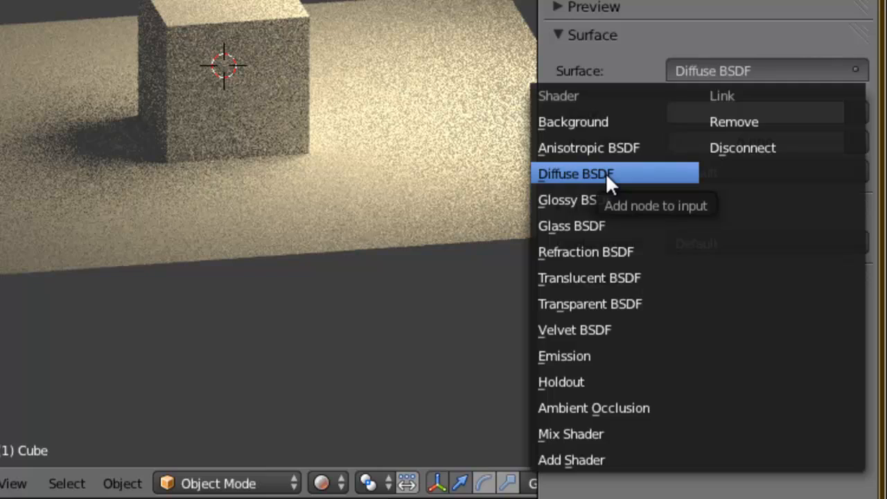
{"action": "left_click", "coordinate": [606, 173]}
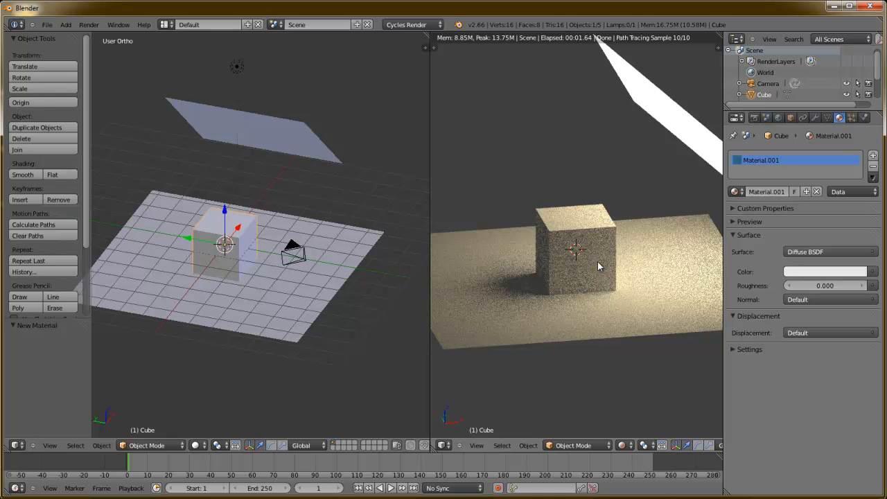
{"action": "scroll", "coordinate": [597, 262], "scroll_direction": "up", "scroll_amount": 1}
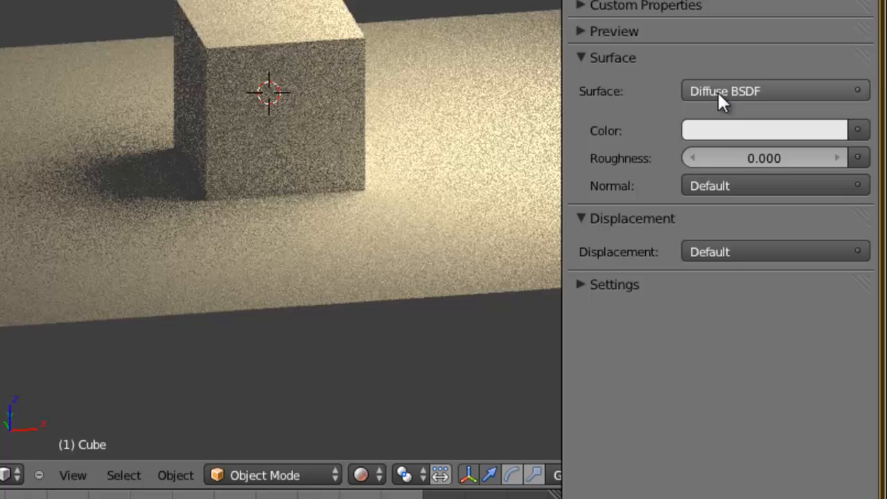
{"action": "left_click", "coordinate": [802, 252]}
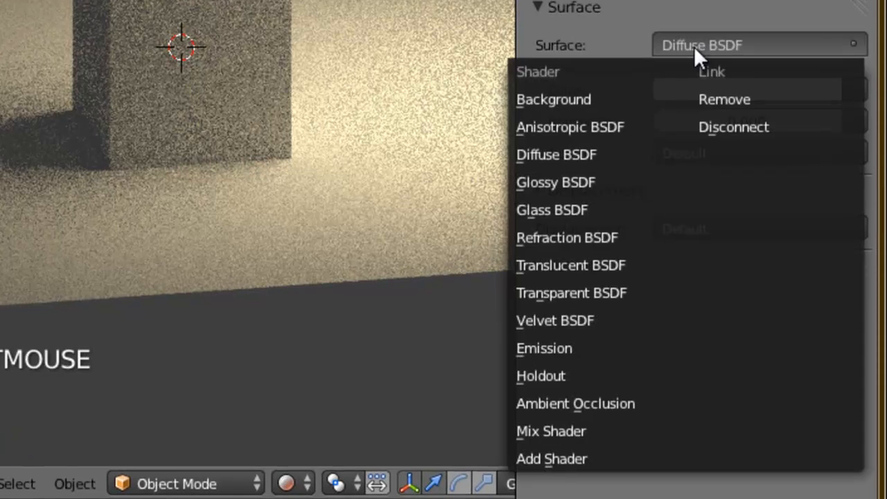
{"action": "left_click", "coordinate": [567, 182]}
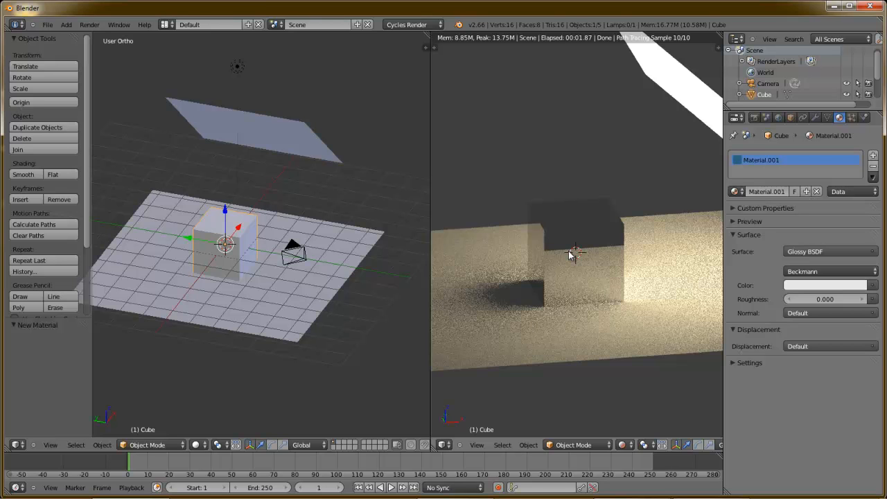
Brighten the cube's glossy colour to near-pure white at maximum brightness
{"action": "middle_click_drag", "start_coordinate": [559, 287], "coordinate": [720, 303]}
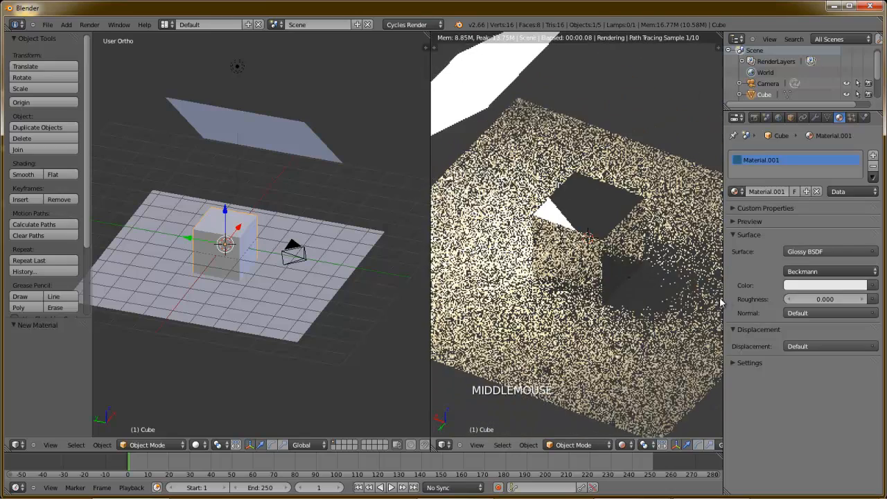
{"action": "middle_click_drag", "start_coordinate": [628, 274], "coordinate": [630, 294]}
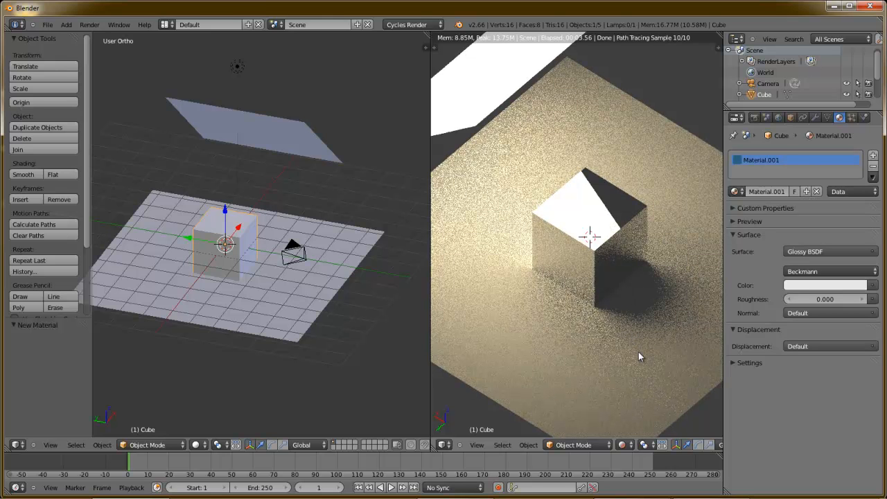
{"action": "middle_click_drag", "start_coordinate": [626, 355], "coordinate": [608, 267]}
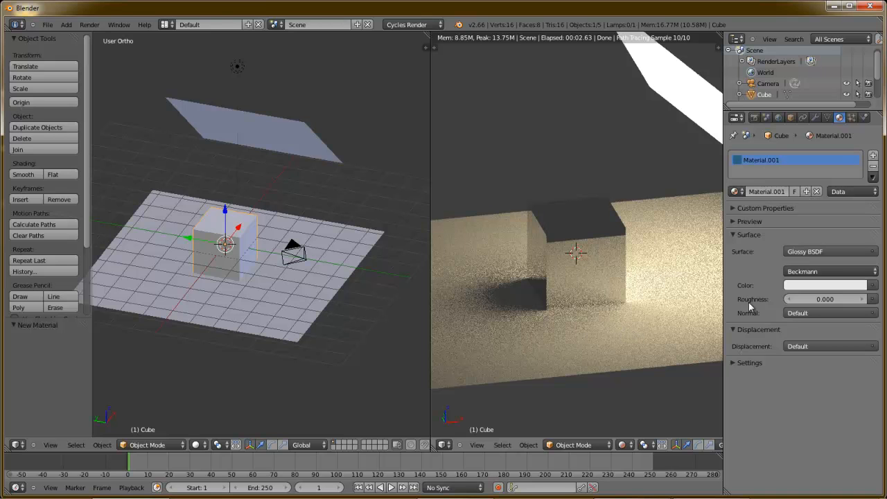
{"action": "left_click", "coordinate": [804, 253]}
{"action": "middle_click_drag", "start_coordinate": [511, 314], "coordinate": [569, 214]}
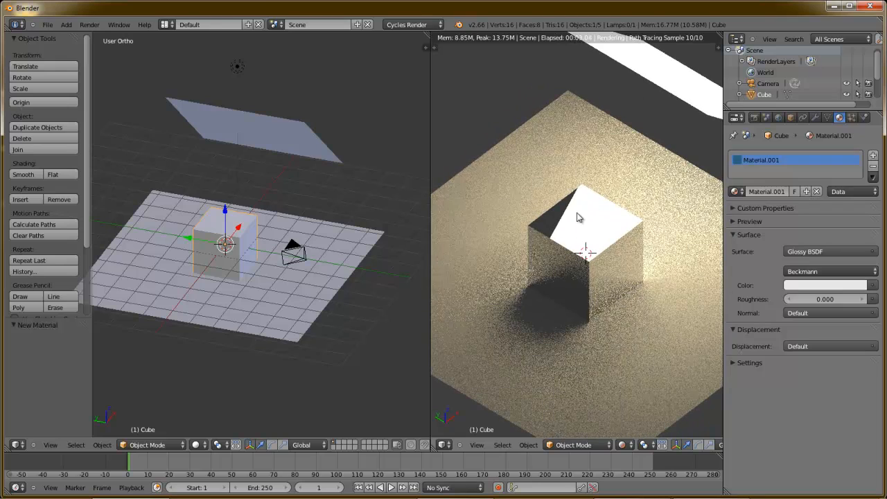
{"action": "middle_click_drag", "start_coordinate": [597, 342], "coordinate": [598, 320]}
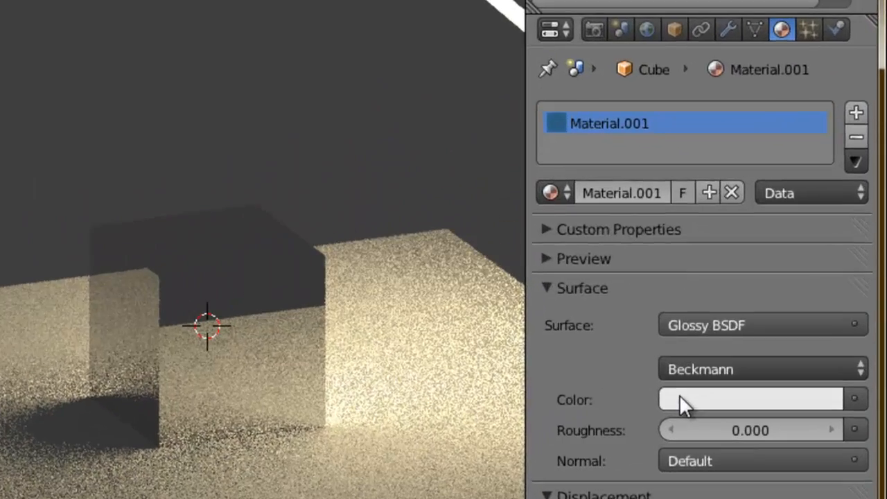
{"action": "left_click", "coordinate": [679, 402]}
{"action": "mouse_move", "coordinate": [716, 143]}
{"action": "left_mouse_down"}
{"action": "mouse_move", "coordinate": [687, 216]}
{"action": "mouse_move", "coordinate": [641, 132]}
{"action": "mouse_move", "coordinate": [717, 97]}
{"action": "mouse_move", "coordinate": [763, 135]}
{"action": "mouse_move", "coordinate": [720, 220]}
{"action": "mouse_move", "coordinate": [650, 193]}
{"action": "mouse_move", "coordinate": [664, 111]}
{"action": "mouse_move", "coordinate": [724, 96]}
{"action": "mouse_move", "coordinate": [725, 138]}
{"action": "mouse_move", "coordinate": [713, 134]}
{"action": "left_mouse_up"}
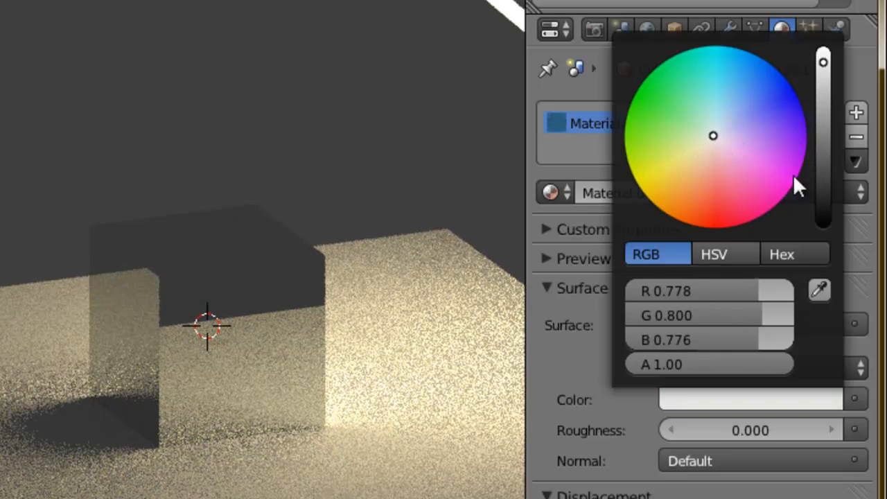
{"action": "left_click_drag", "start_coordinate": [824, 61], "coordinate": [824, 29]}
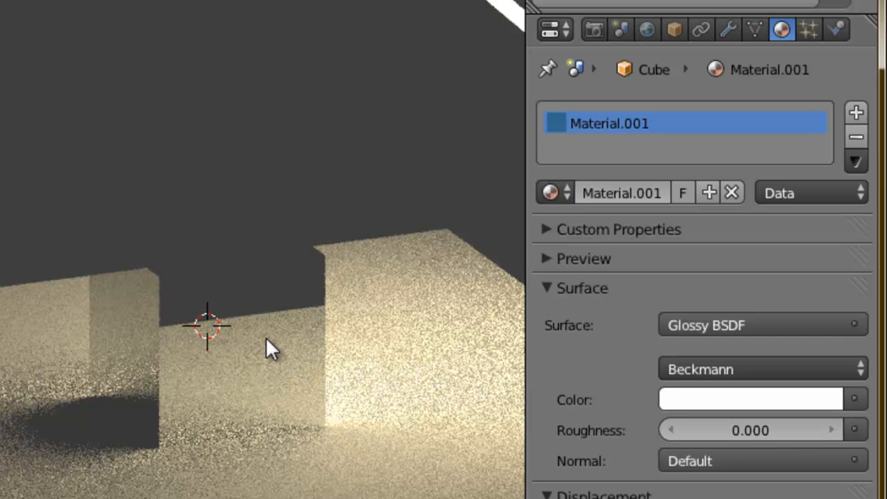
Try a roughness of 0.2 on the cube's glossy material, and return the roughness to 0
{"action": "left_click", "coordinate": [831, 424]}
{"action": "left_click", "coordinate": [831, 424]}
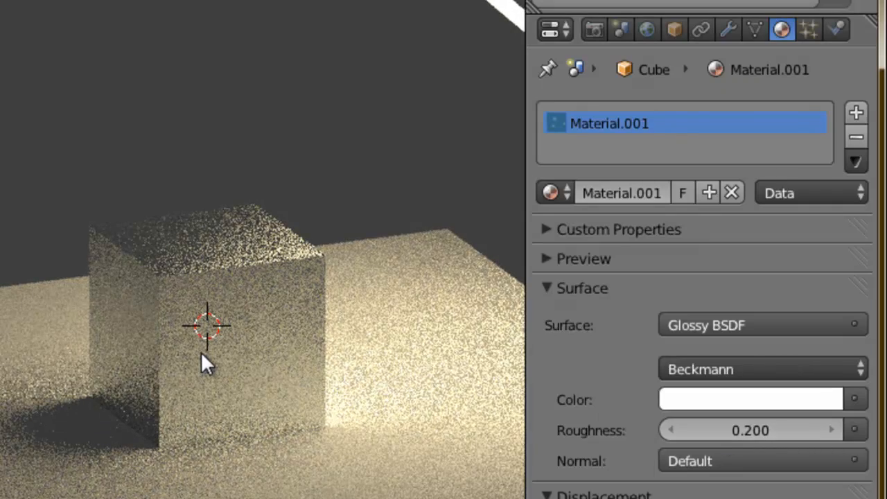
{"action": "middle_click_drag", "start_coordinate": [145, 388], "coordinate": [149, 339]}
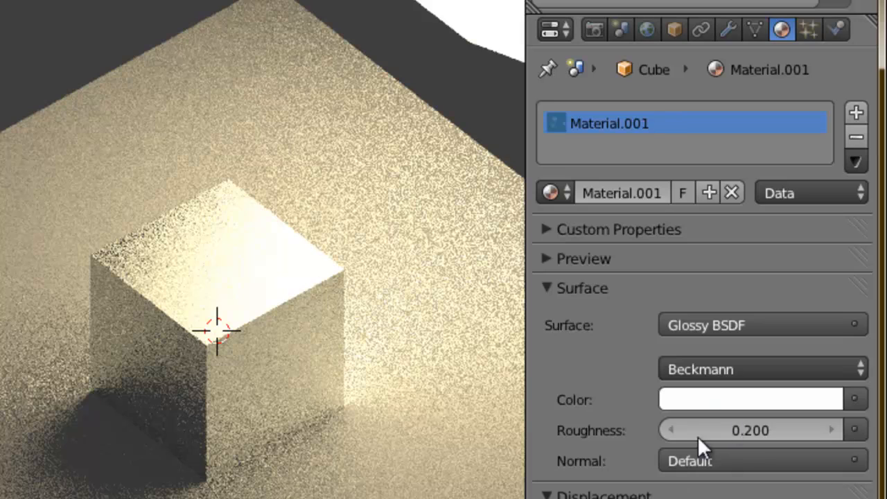
{"action": "left_click", "coordinate": [669, 428]}
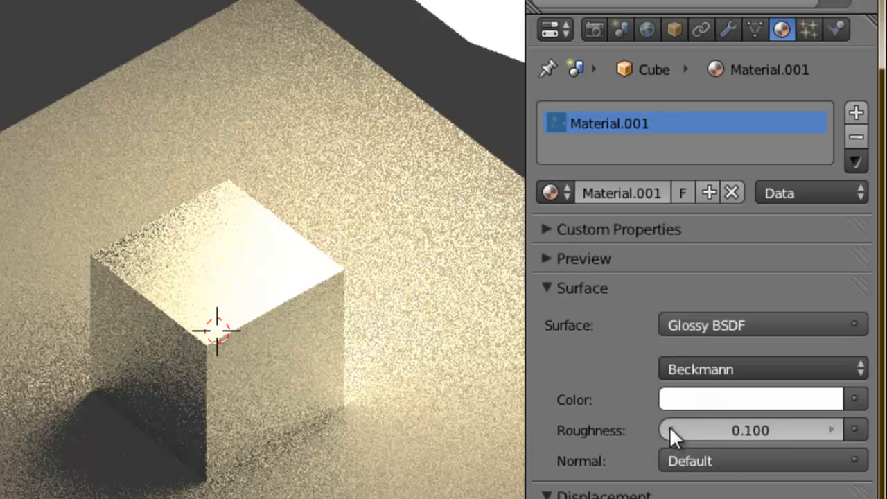
{"action": "left_click", "coordinate": [670, 428]}
Inspect the cube's mirror reflections from several angles and render the current frame through the camera
{"action": "middle_click_drag", "start_coordinate": [192, 464], "coordinate": [134, 402]}
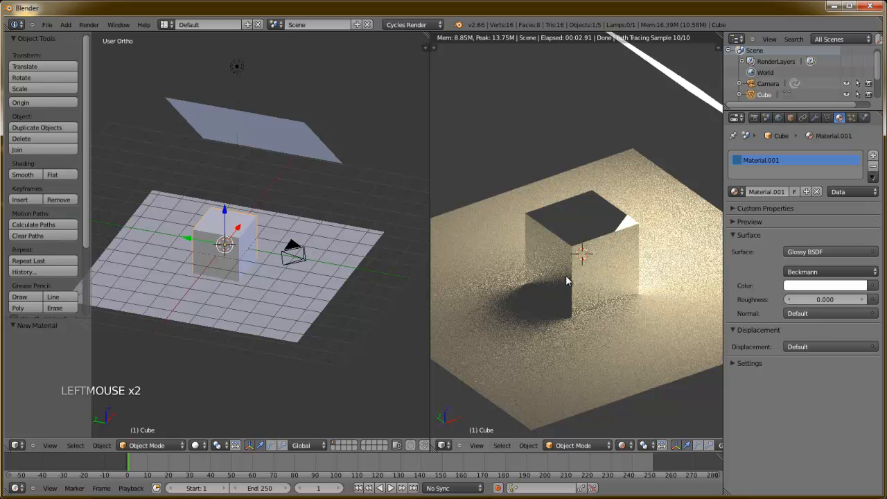
{"action": "middle_click_drag", "start_coordinate": [566, 281], "coordinate": [533, 284]}
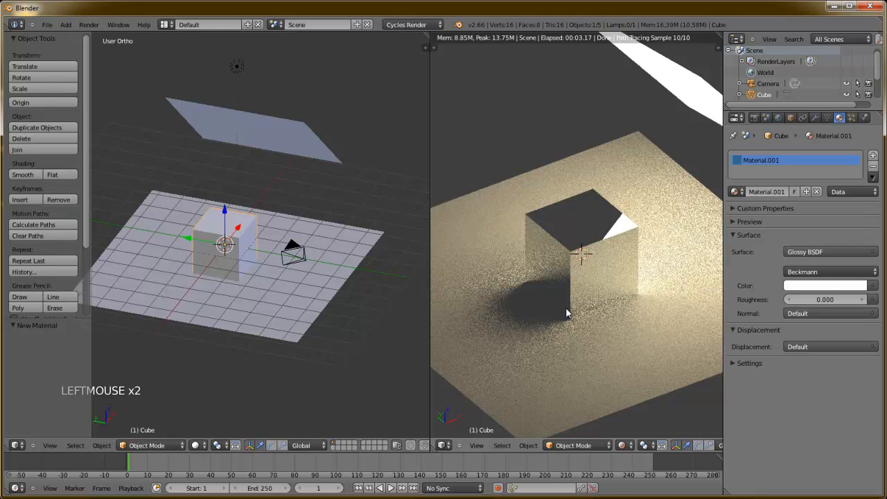
{"action": "middle_click_drag", "start_coordinate": [551, 302], "coordinate": [592, 315]}
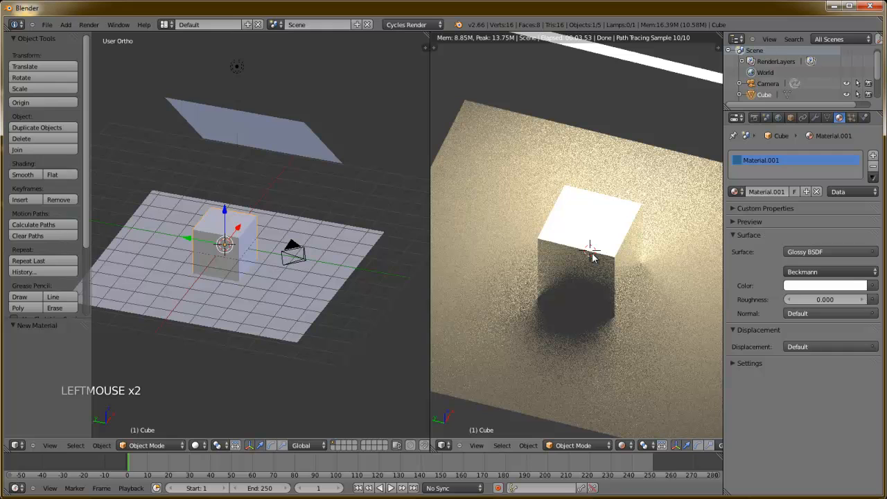
{"action": "middle_click_drag", "start_coordinate": [616, 325], "coordinate": [551, 315]}
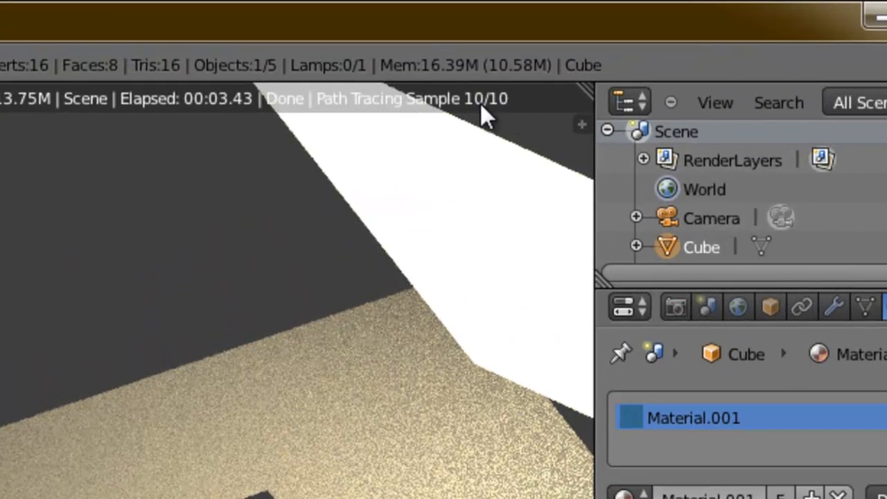
{"action": "middle_click_drag", "start_coordinate": [451, 229], "coordinate": [402, 337]}
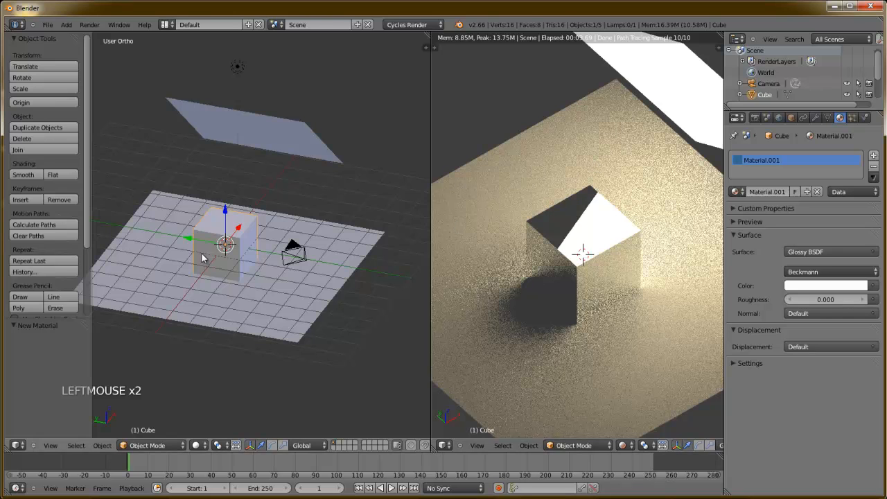
{"action": "key", "text": "F12"}
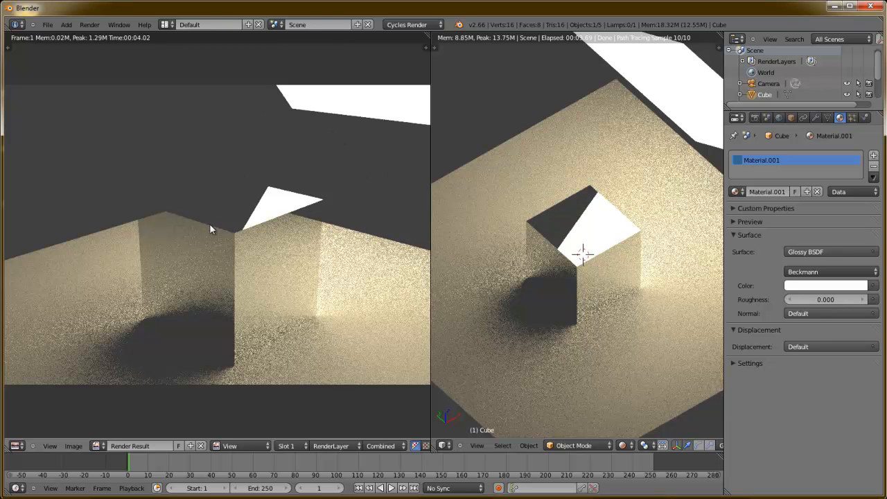
{"action": "key", "text": "F12"}
{"action": "key", "text": "F12"}
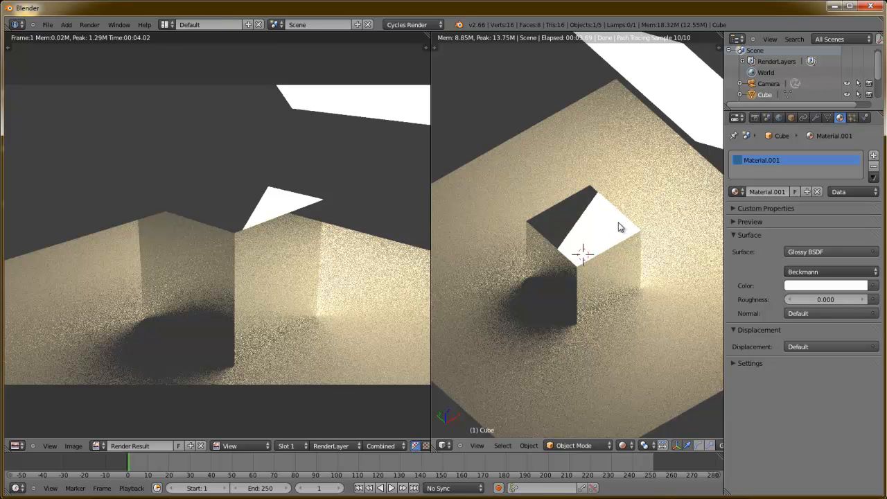
Set the preview samples to 50 in the render sampling settings and view the cube from another angle
{"action": "left_click", "coordinate": [755, 118]}
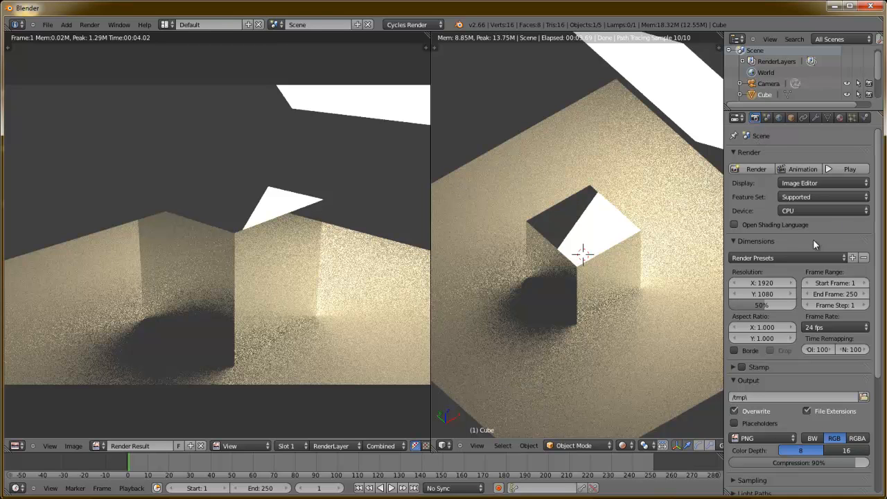
{"action": "left_click_drag", "start_coordinate": [879, 258], "coordinate": [881, 323]}
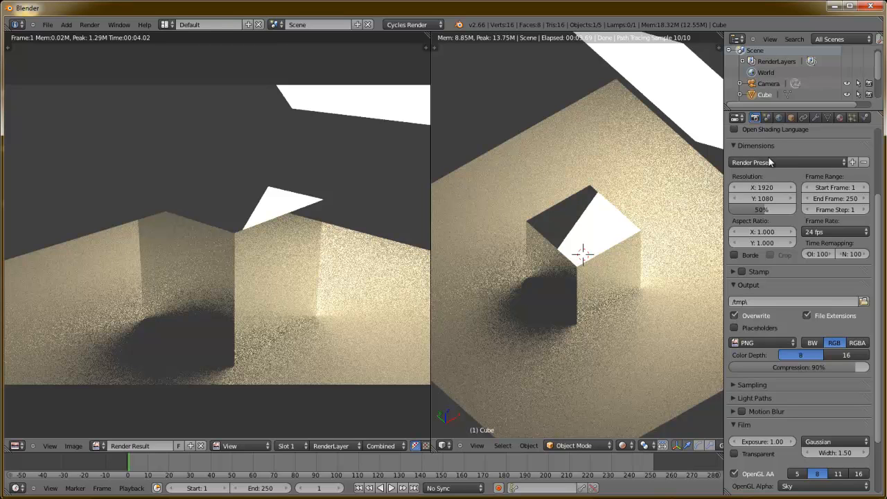
{"action": "scroll", "coordinate": [787, 255], "scroll_direction": "down", "scroll_amount": 3}
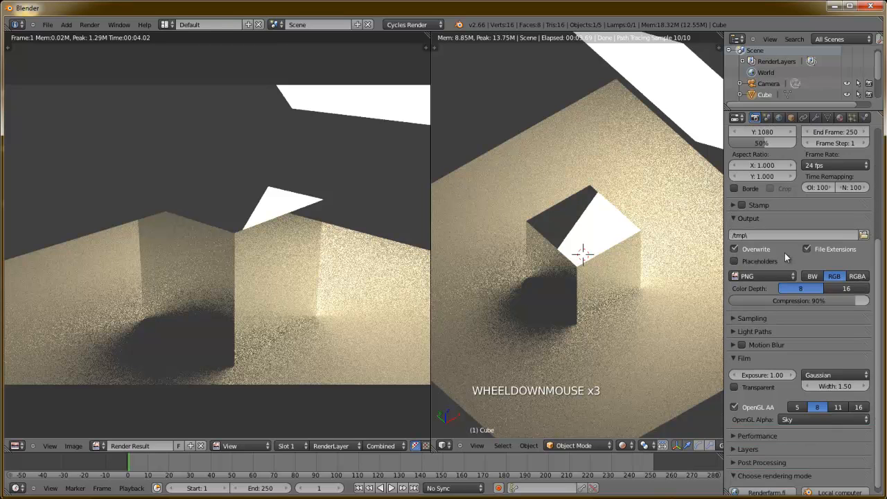
{"action": "scroll", "coordinate": [784, 253], "scroll_direction": "down", "scroll_amount": 1}
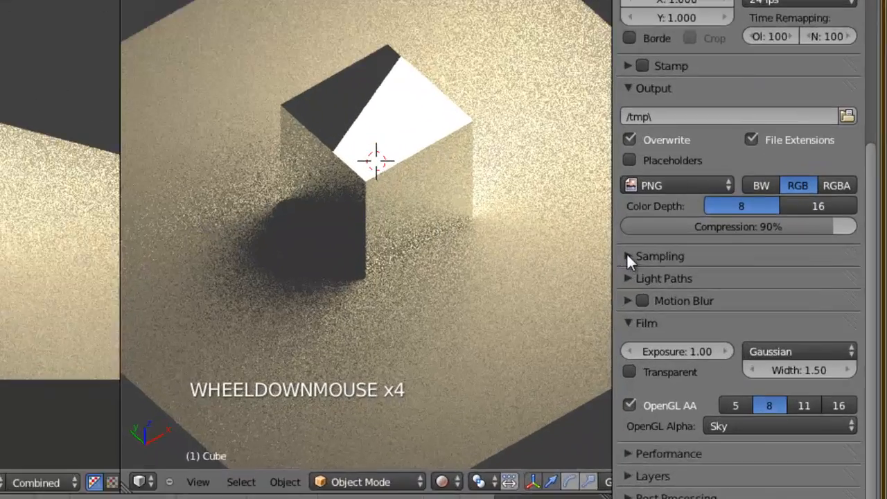
{"action": "left_click", "coordinate": [628, 256]}
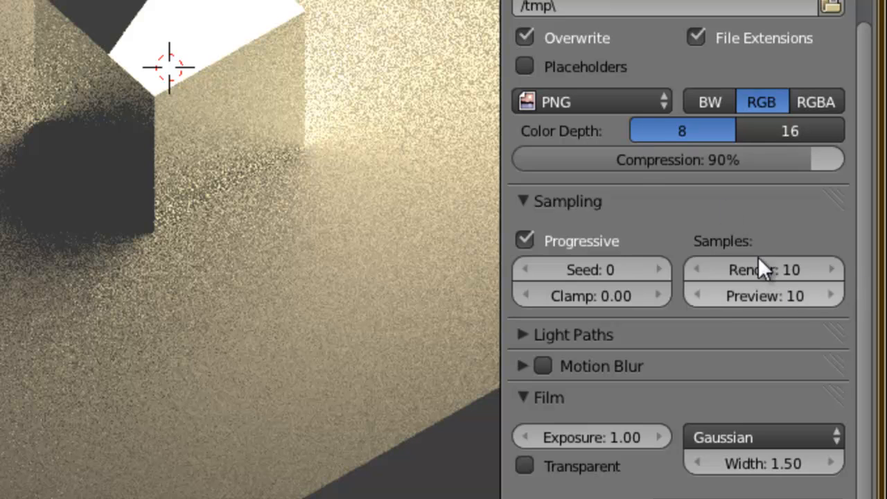
{"action": "left_click", "coordinate": [757, 296]}
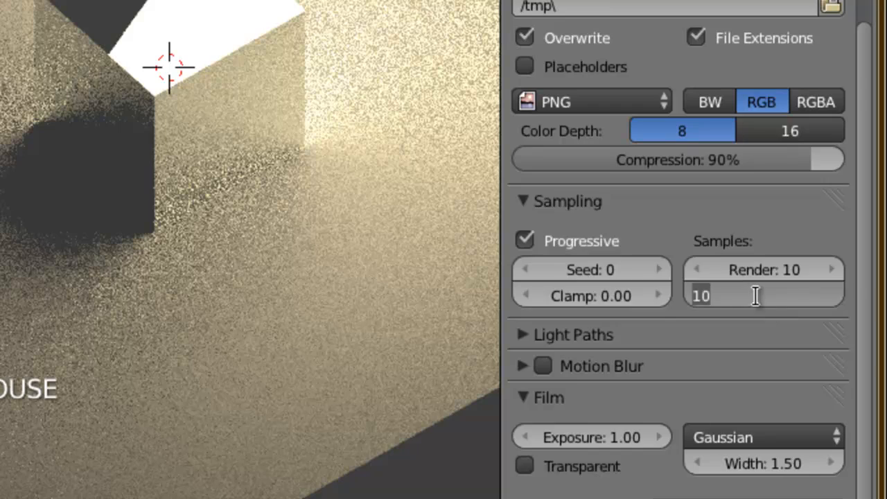
{"action": "type", "text": "50"}
{"action": "key", "text": "Return"}
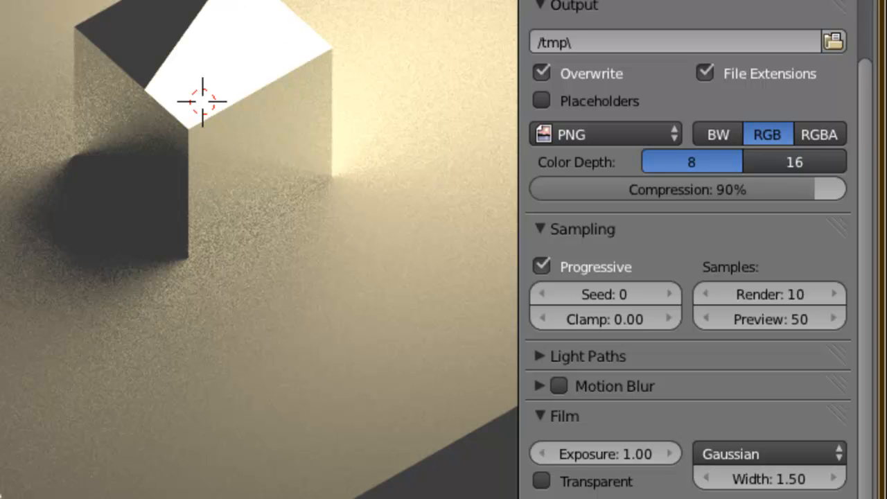
{"action": "middle_click_drag", "start_coordinate": [254, 99], "coordinate": [293, 67]}
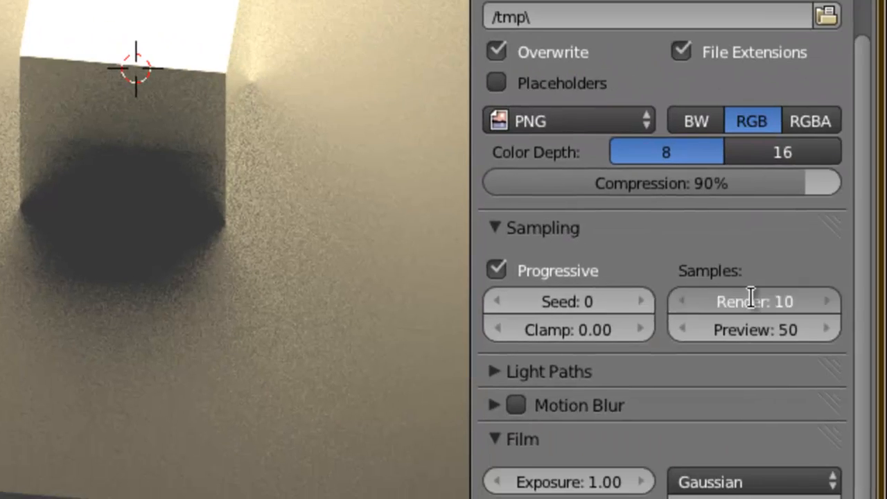
Set the final render samples to 50 and render the current frame through the camera
{"action": "left_click", "coordinate": [751, 298]}
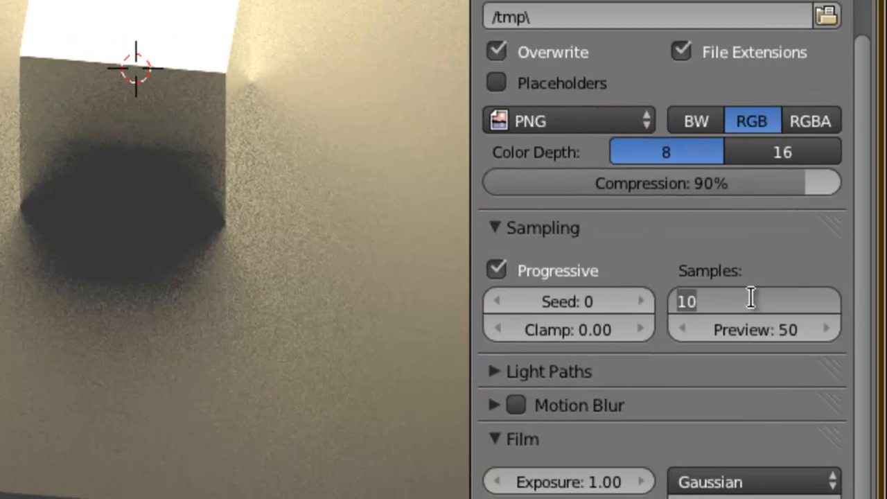
{"action": "type", "text": "50"}
{"action": "key", "text": "Return"}
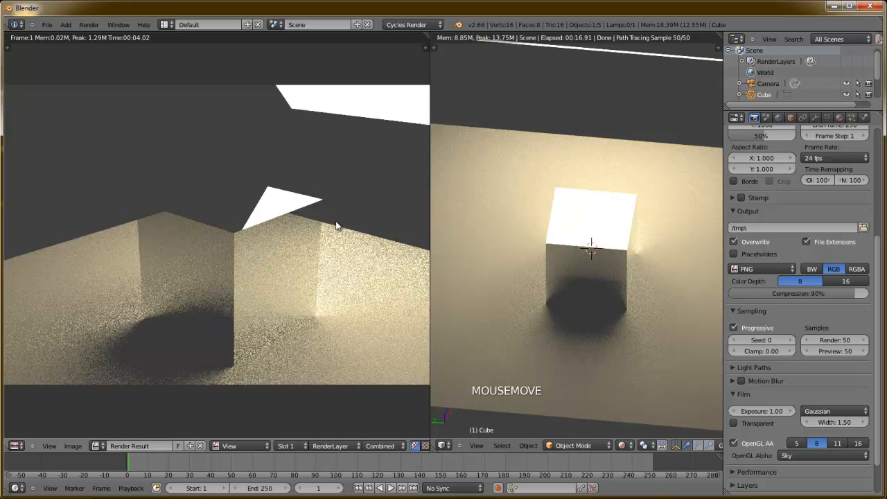
{"action": "key", "text": "F12"}
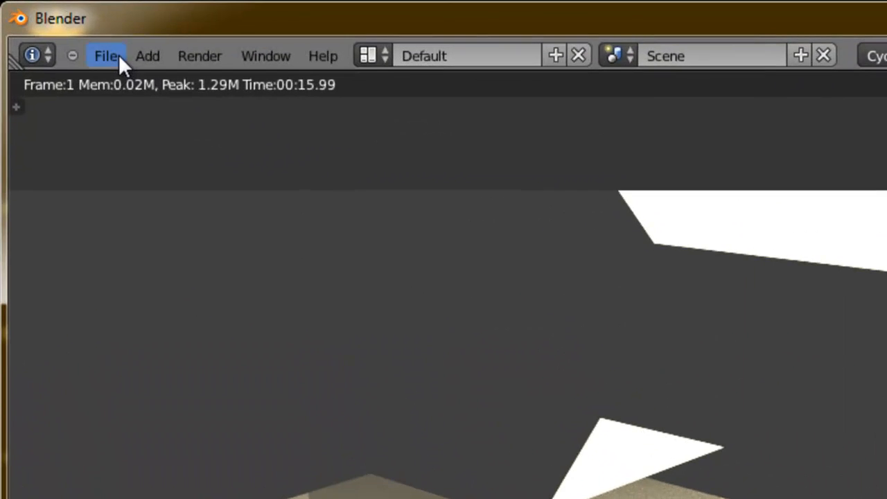
Open the system settings in the user preferences and check which devices CUDA computing offers
{"action": "left_click", "coordinate": [119, 54]}
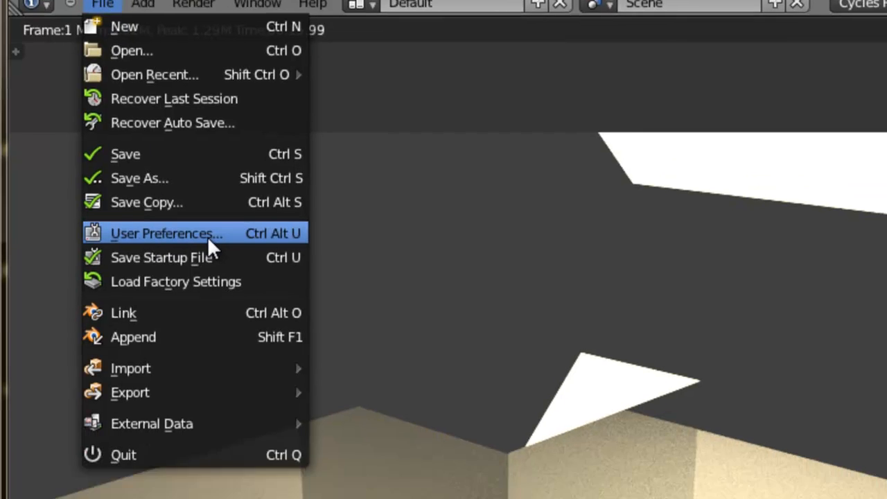
{"action": "left_click", "coordinate": [212, 296]}
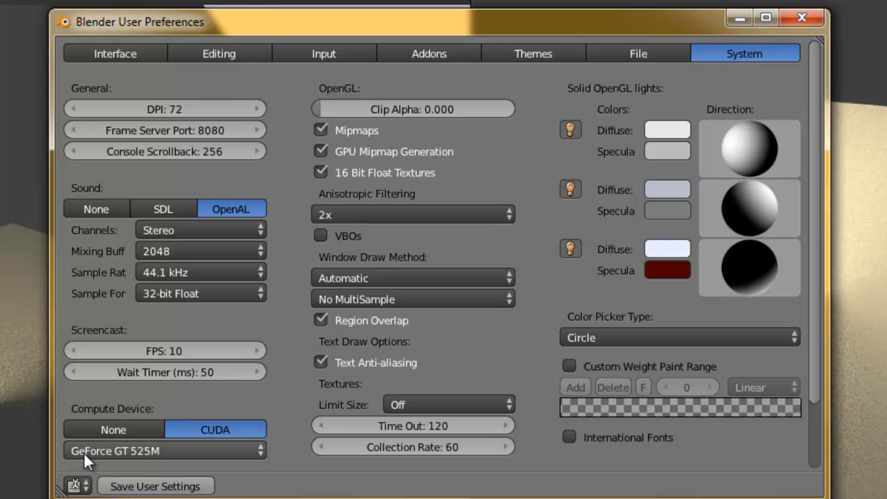
{"action": "left_click", "coordinate": [157, 450]}
{"action": "left_click", "coordinate": [158, 453]}
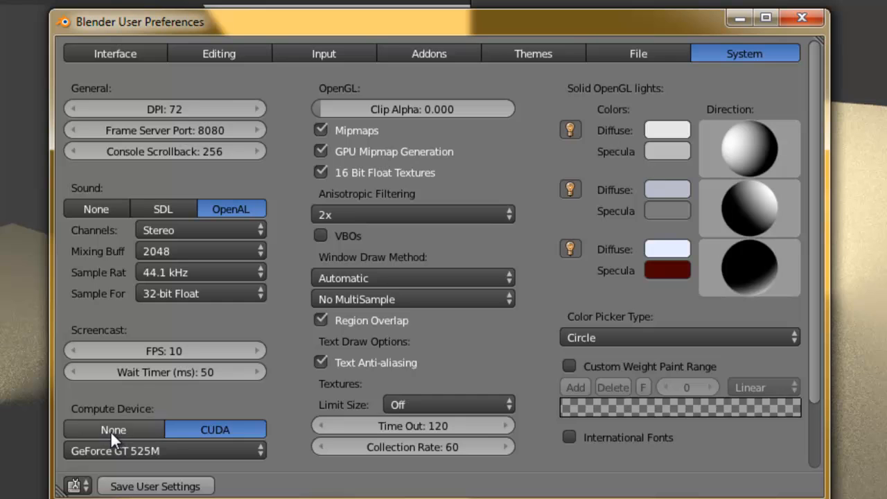
Try None as the compute device type, check its device choices, and return the type to CUDA
{"action": "left_click", "coordinate": [92, 430]}
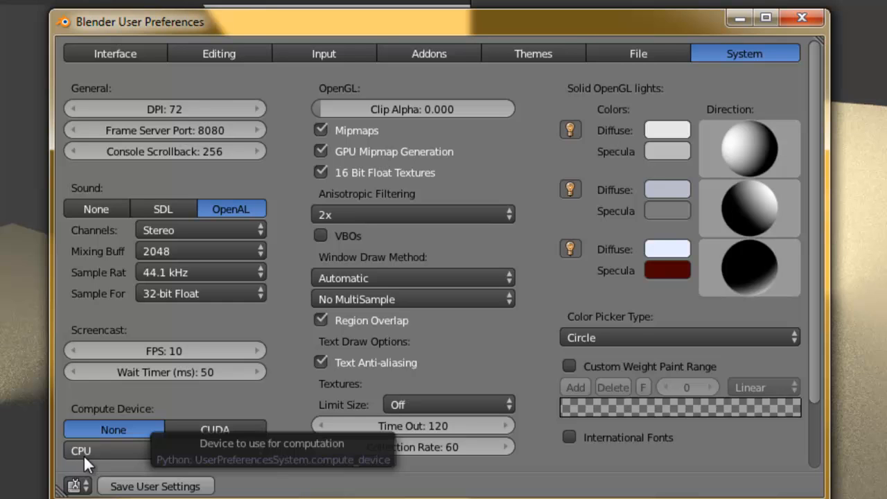
{"action": "left_click", "coordinate": [94, 452]}
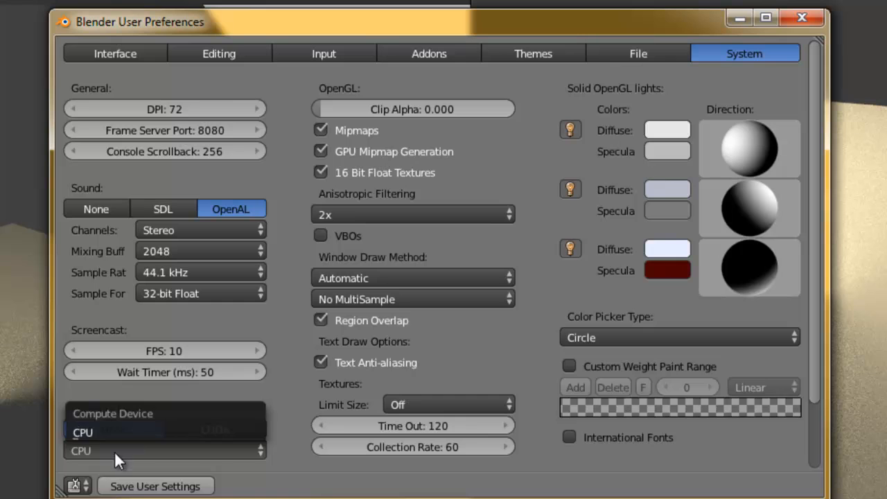
{"action": "left_click", "coordinate": [91, 452]}
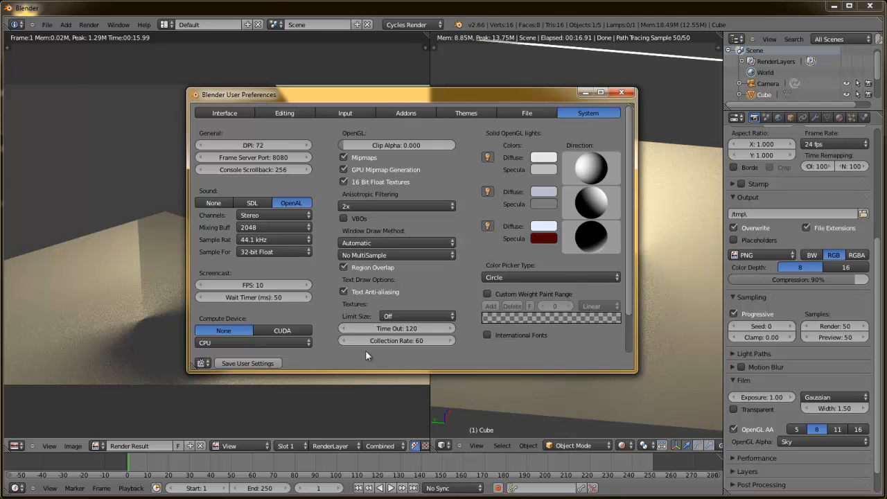
{"action": "left_click", "coordinate": [290, 331]}
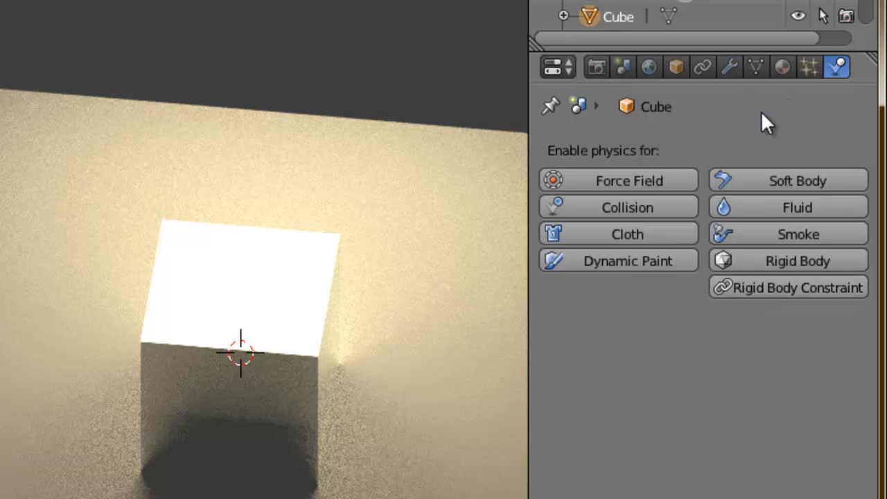
Look at the cube's particle system settings and its available physics types
{"action": "left_click", "coordinate": [811, 67]}
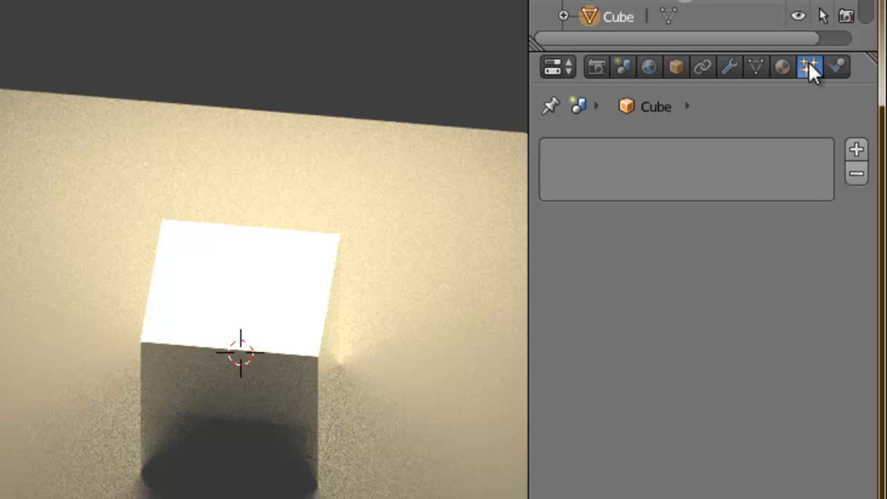
{"action": "left_click", "coordinate": [835, 67]}
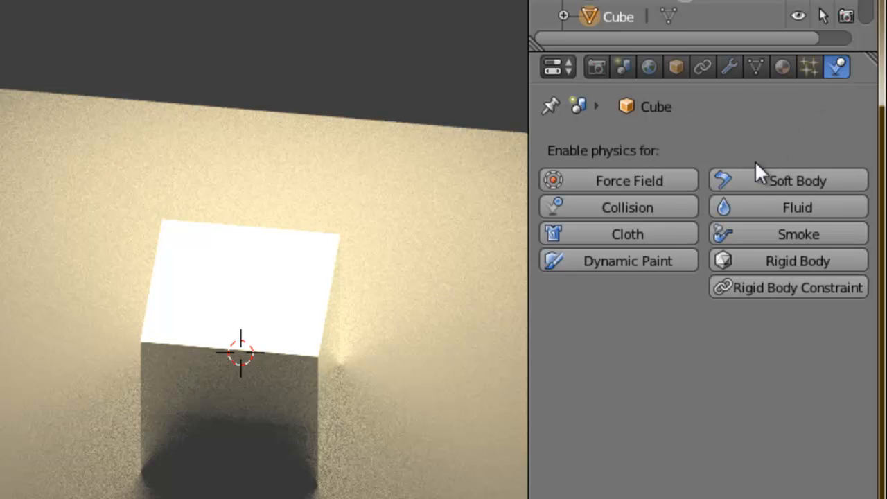